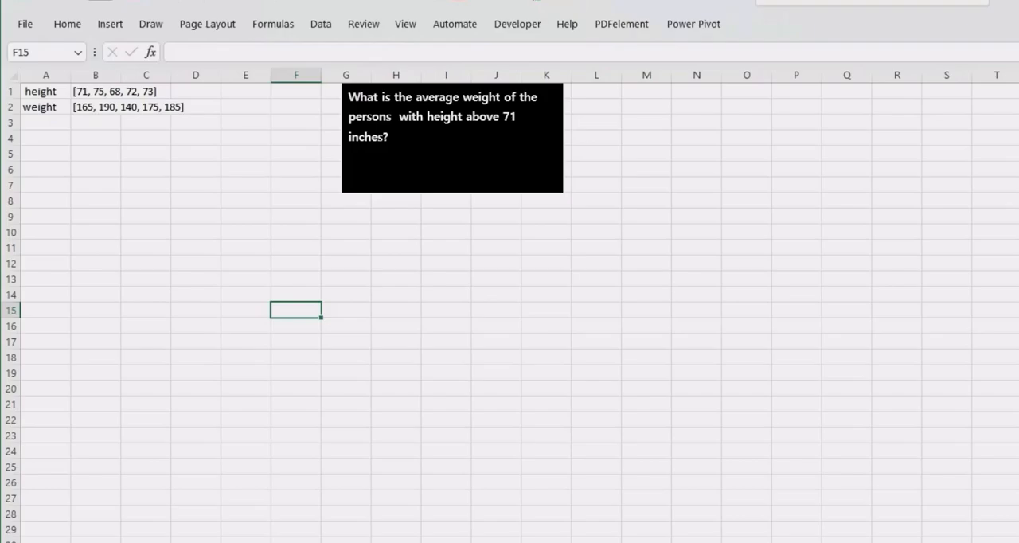
pyautogui.click(214, 178)
pyautogui.press('Up')
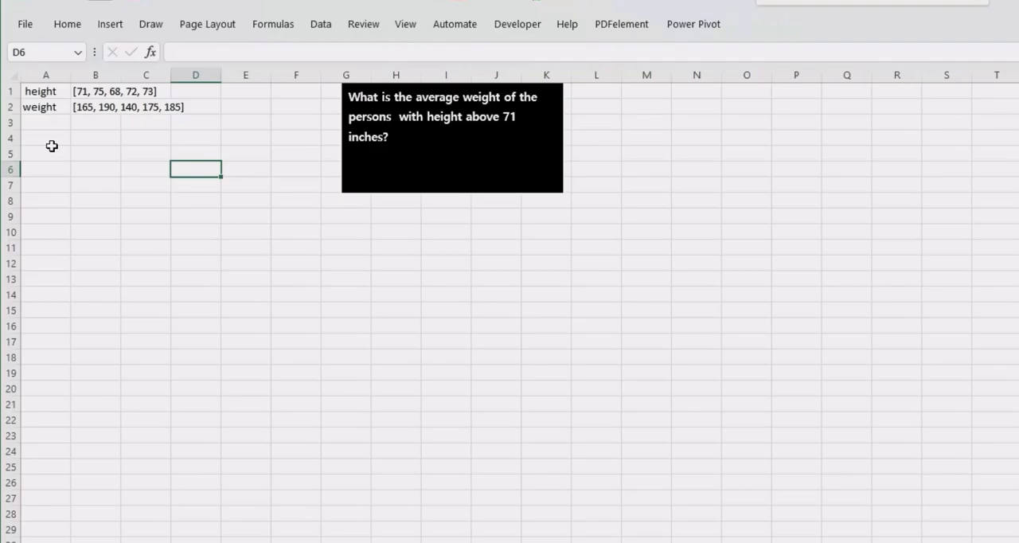
# - Enter the column heading height in cell A5
pyautogui.click(52, 149)
pyautogui.write('height')
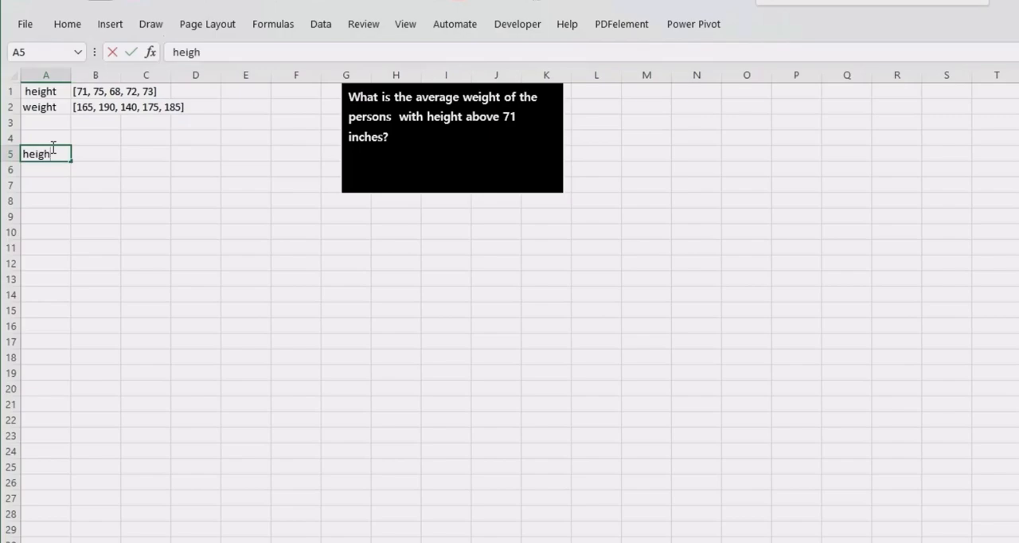
pyautogui.click(75, 167)
# - List the height values 71, 75, 68, 72 and 73 in cells A6 to A10
pyautogui.click(41, 171)
pyautogui.write('71')
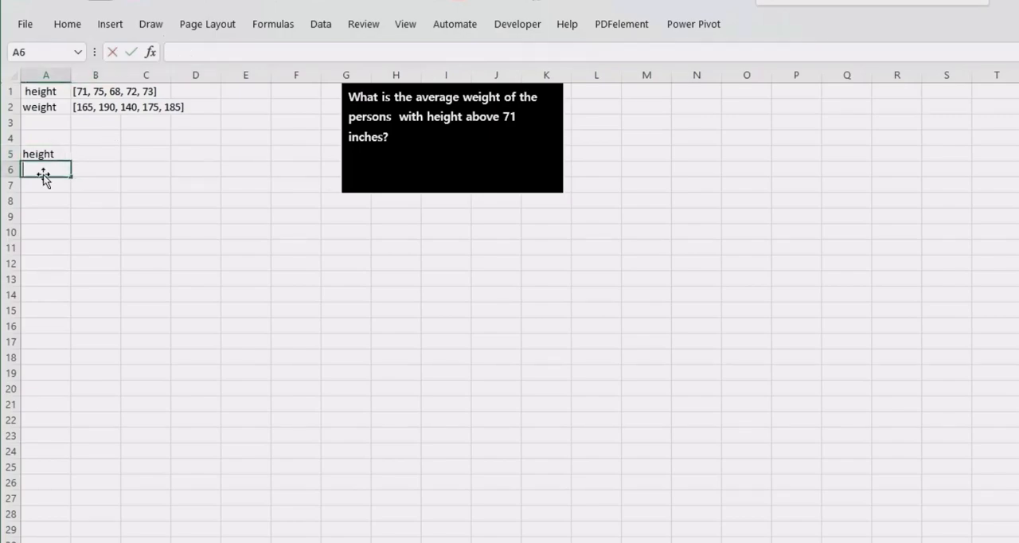
pyautogui.press('Return')
pyautogui.write('75')
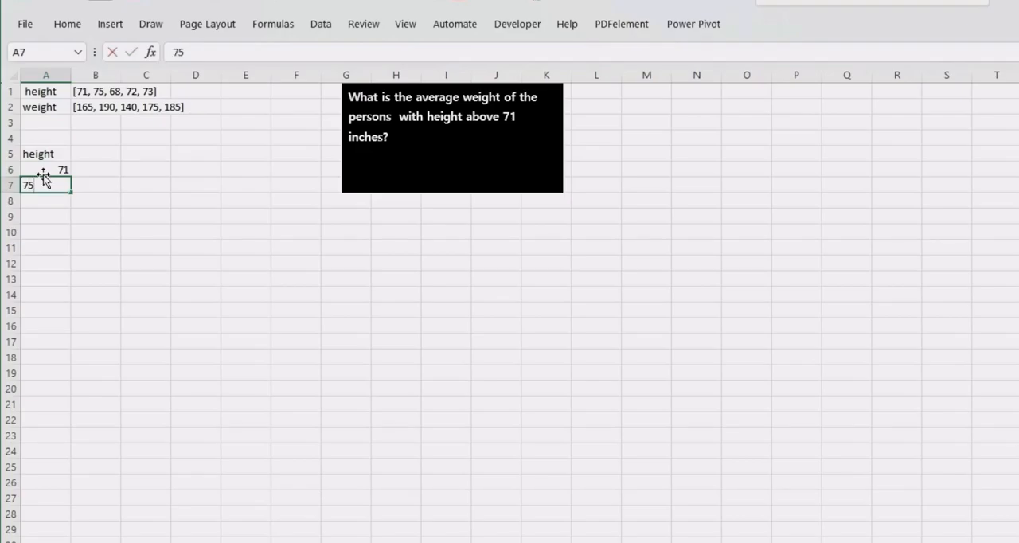
pyautogui.press('Return')
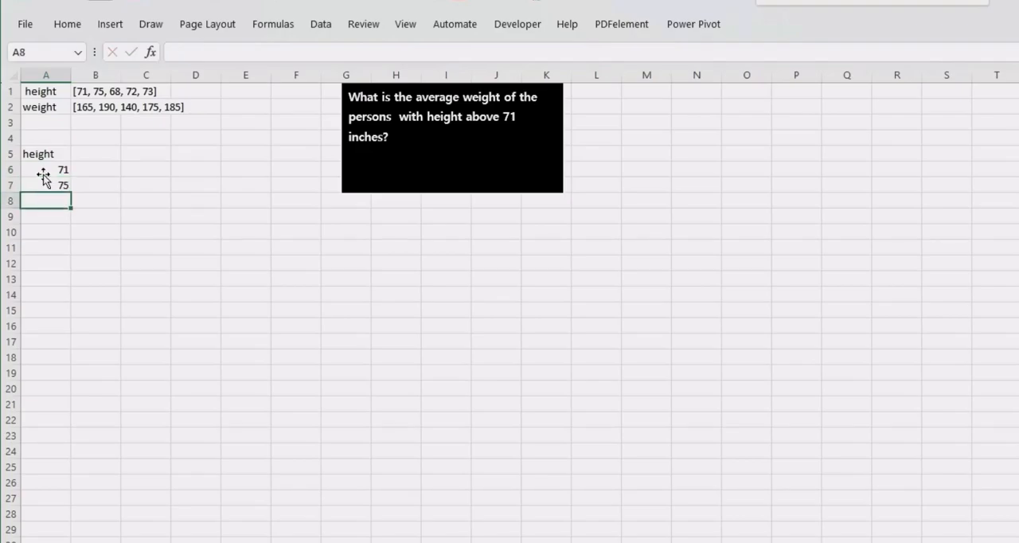
pyautogui.write('68')
pyautogui.press('Return')
pyautogui.write('72')
pyautogui.press('Return')
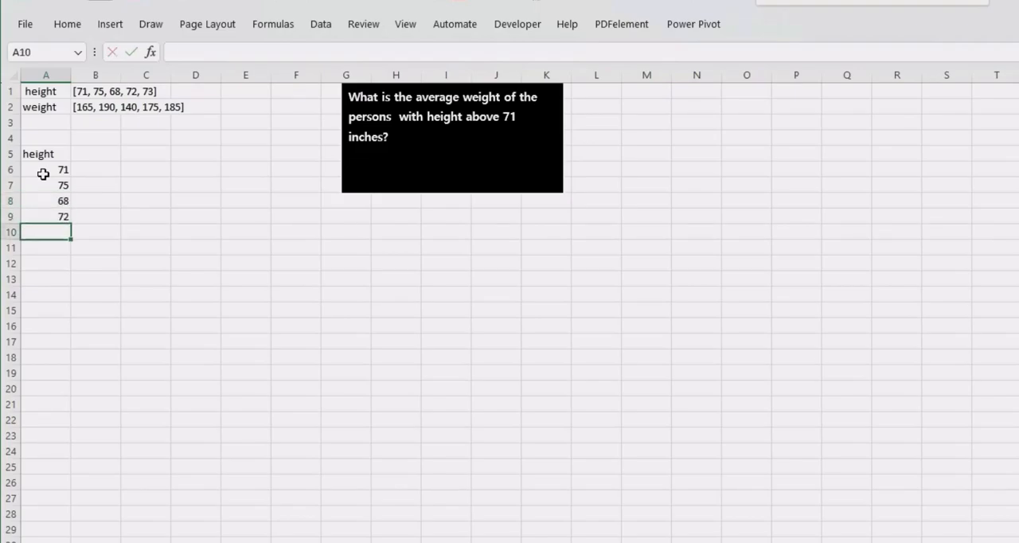
pyautogui.write('73')
pyautogui.click(97, 206)
# - Enter the column heading weight in cell B5
pyautogui.click(83, 154)
pyautogui.write('we')
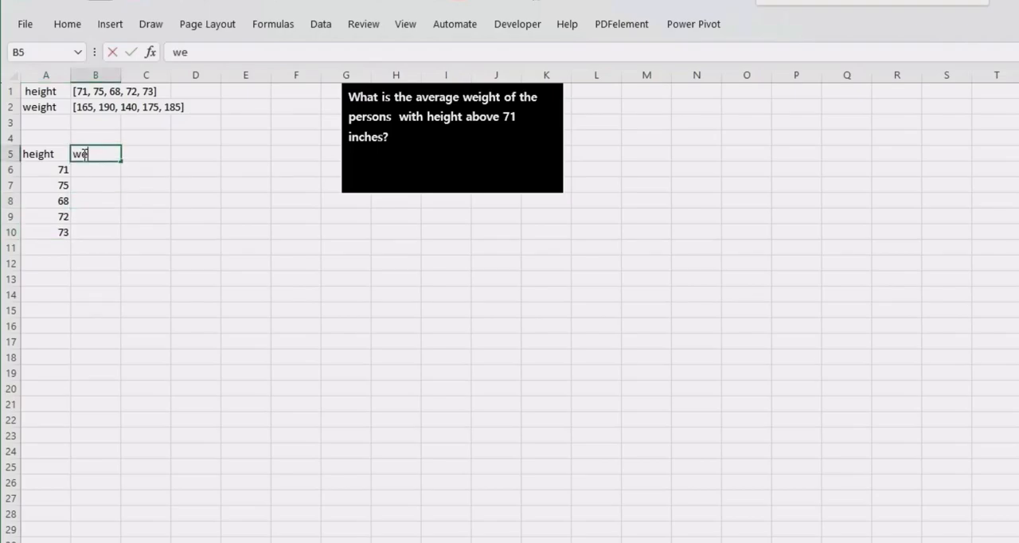
pyautogui.write('ight')
pyautogui.press('Return')
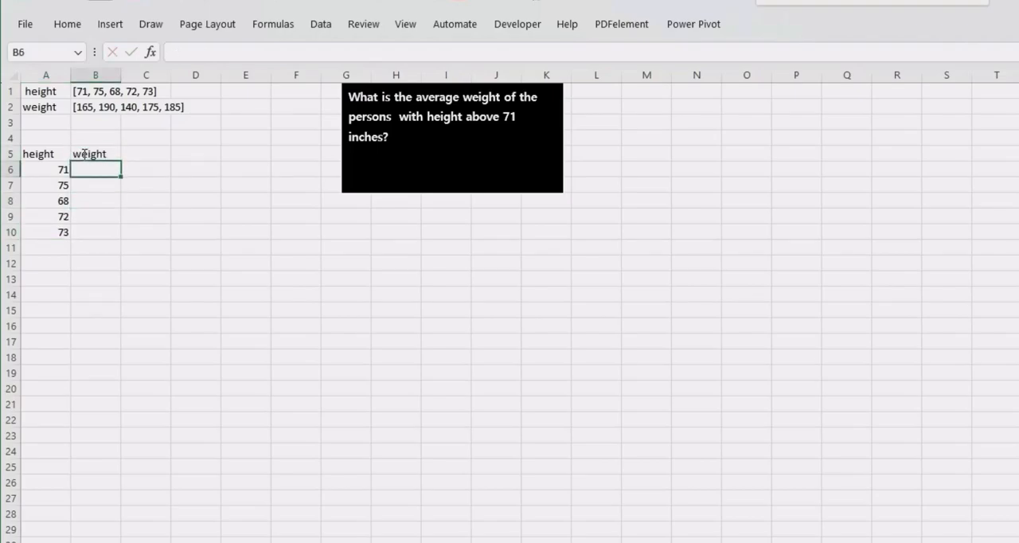
# - List the weight values 165, 190, 140, 175 and 185 in cells B6 to B10
pyautogui.write('165')
pyautogui.press('Return')
pyautogui.write('190')
pyautogui.press('Return')
pyautogui.write("140'")
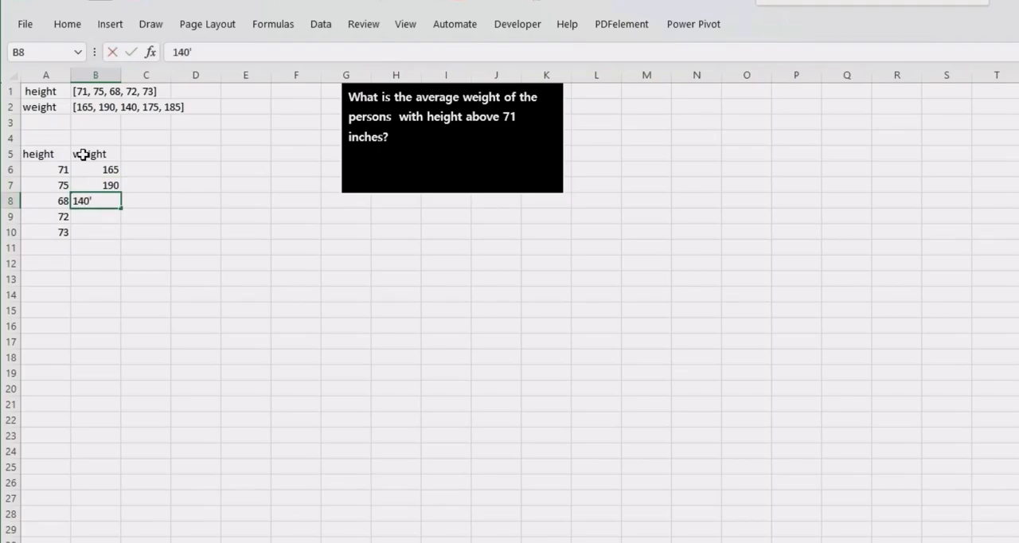
pyautogui.press('BackSpace')
pyautogui.press('Return')
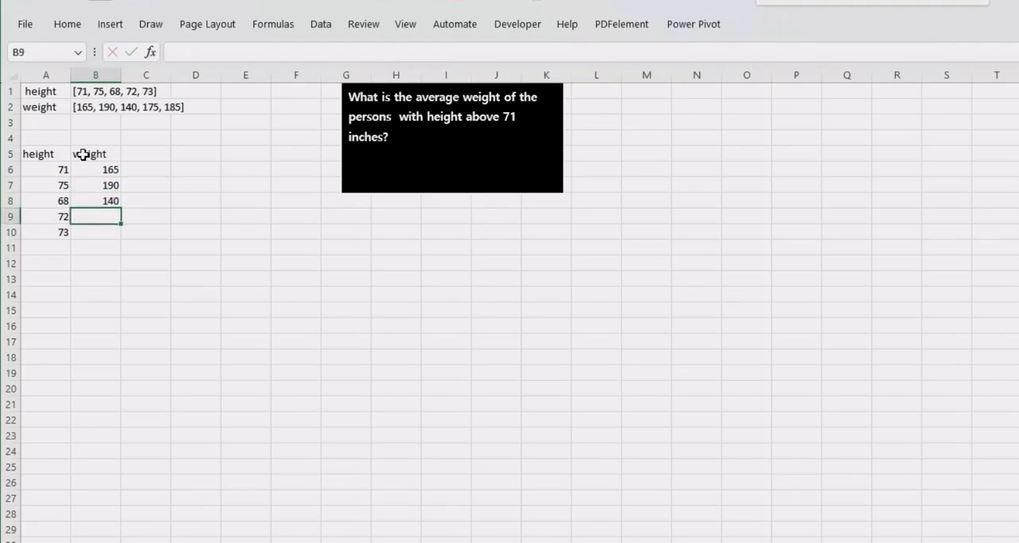
pyautogui.write("175'")
pyautogui.press('BackSpace')
pyautogui.press('Return')
pyautogui.write('16')
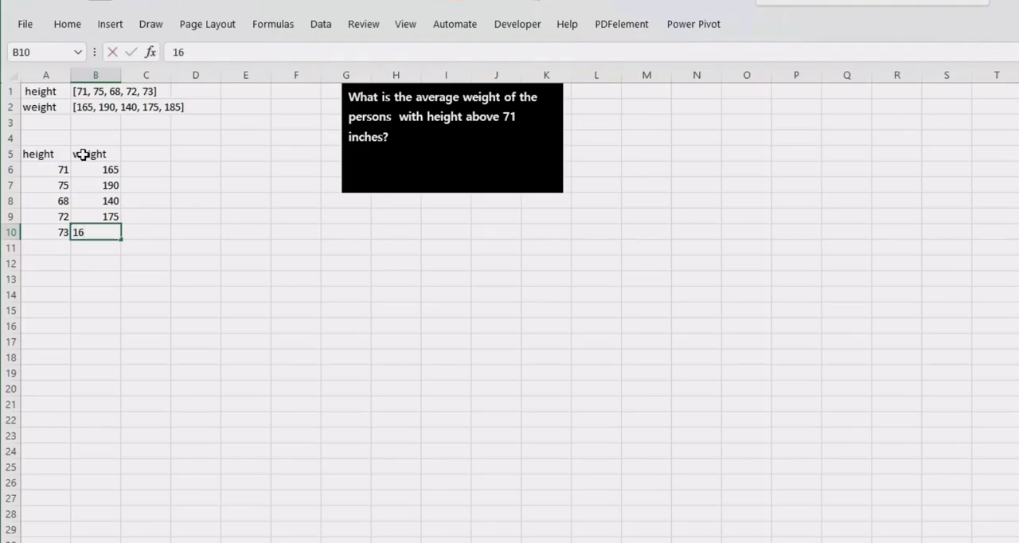
pyautogui.press('BackSpace')
pyautogui.write('85')
pyautogui.press('Return')
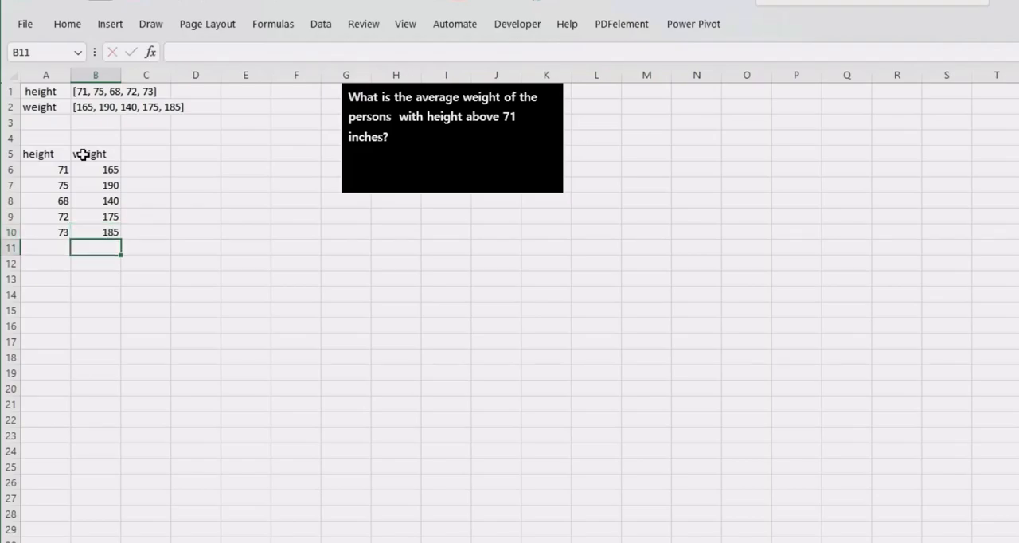
# - In A13, extract the weights of persons taller than 71 with =FILTER(B6:B10,A6:A10>71)
pyautogui.click(42, 281)
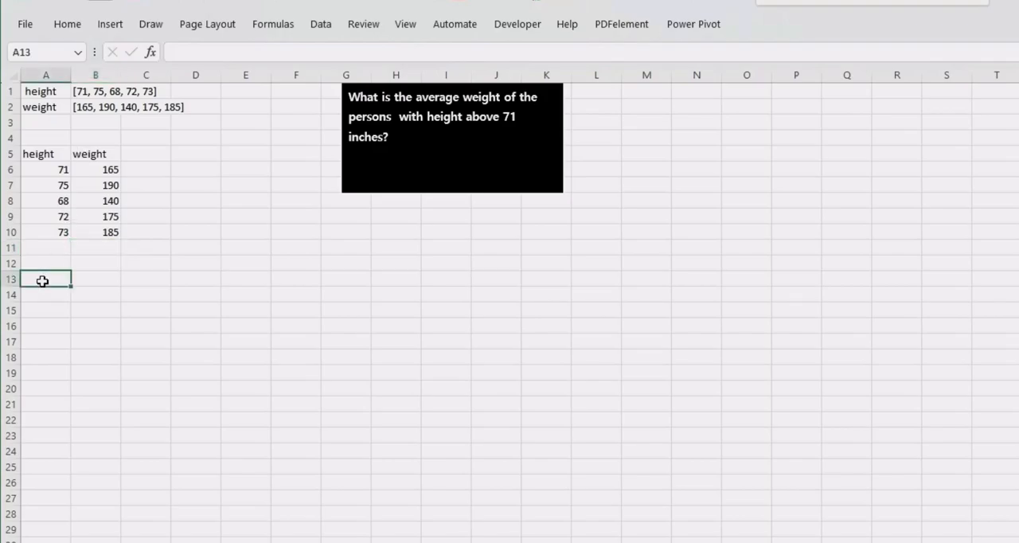
pyautogui.write('=fil')
pyautogui.press('Tab')
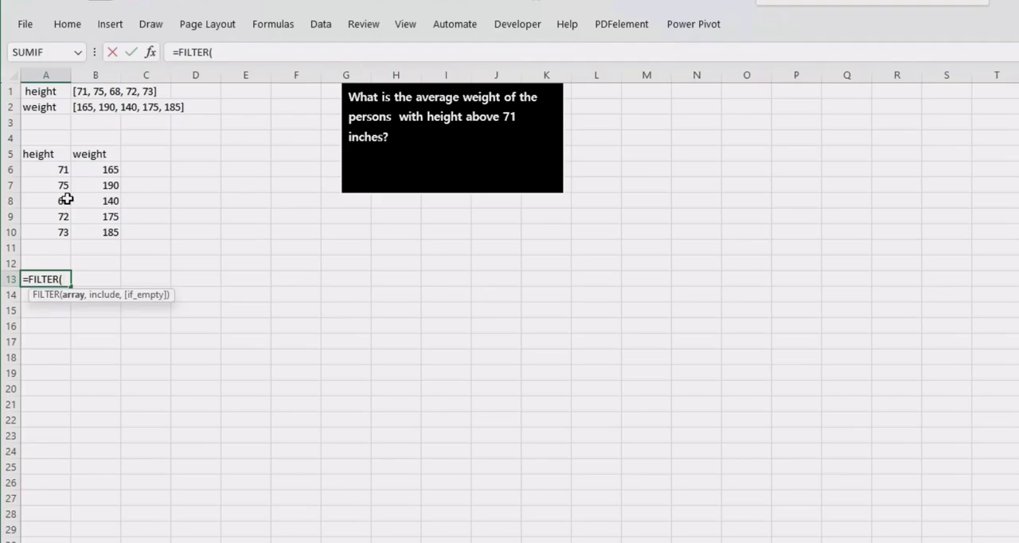
pyautogui.moveTo(58, 169); pyautogui.dragTo(58, 229)
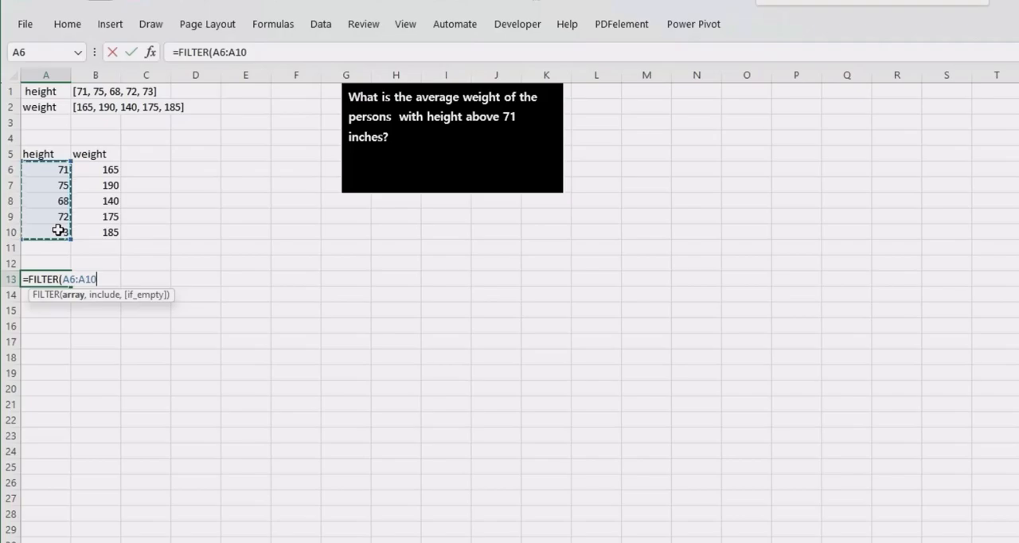
pyautogui.moveTo(104, 168); pyautogui.dragTo(96, 230)
pyautogui.write(',')
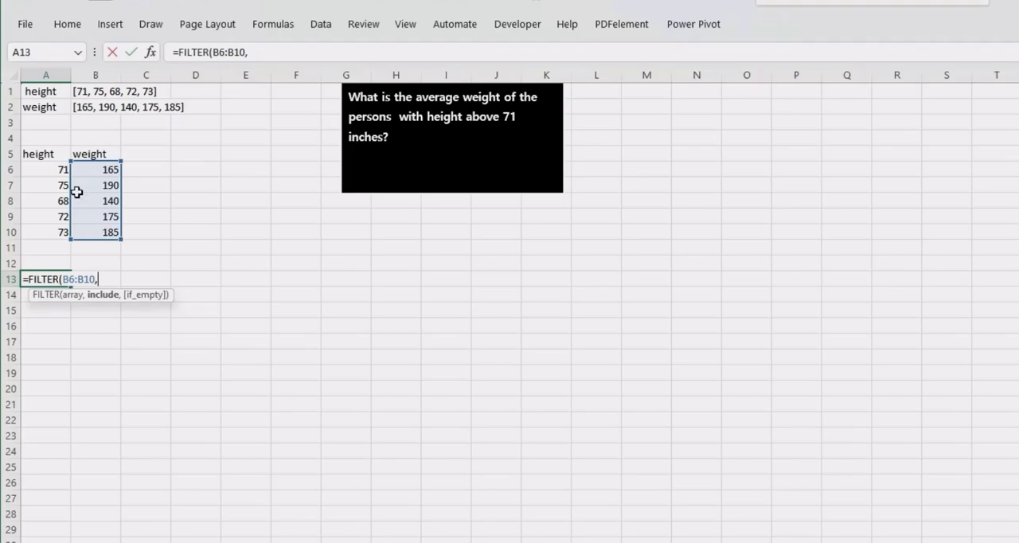
pyautogui.moveTo(51, 168); pyautogui.dragTo(47, 232)
pyautogui.write('>71')
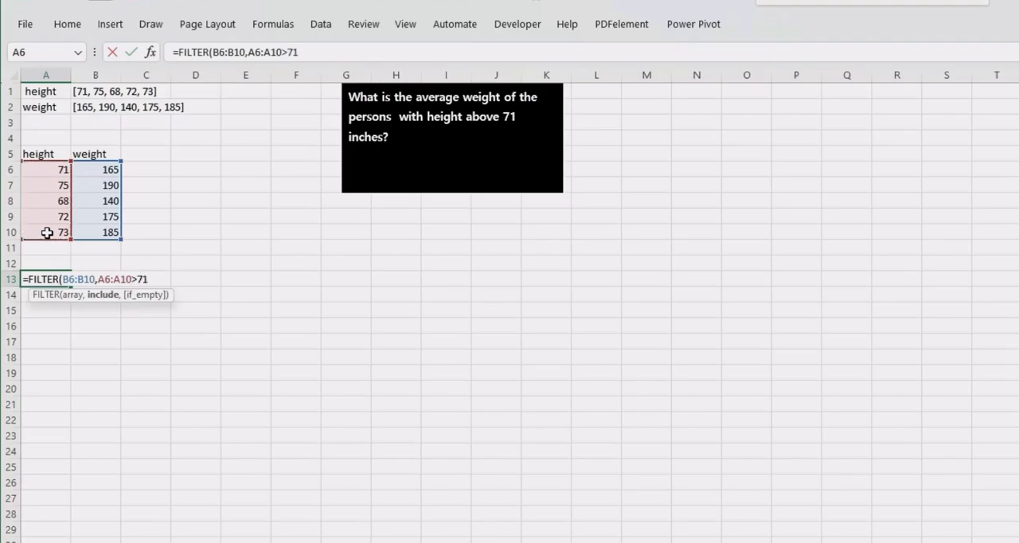
pyautogui.press('Return')
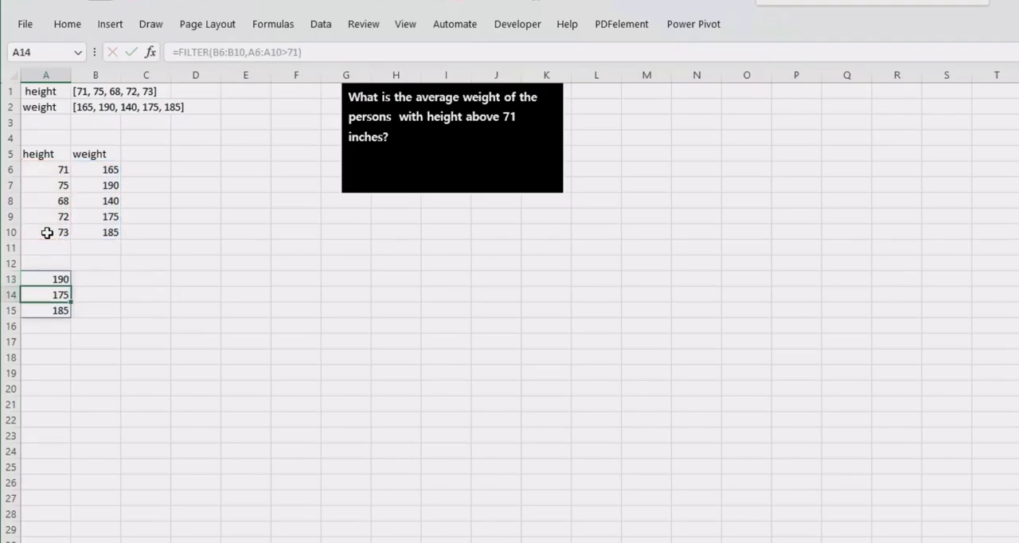
# - Wrap the FILTER formula in A13 in AVERAGE so it reads =AVERAGE(FILTER(B6:B10,A6:A10>71))
pyautogui.click(36, 279)
pyautogui.doubleClick(37, 280)
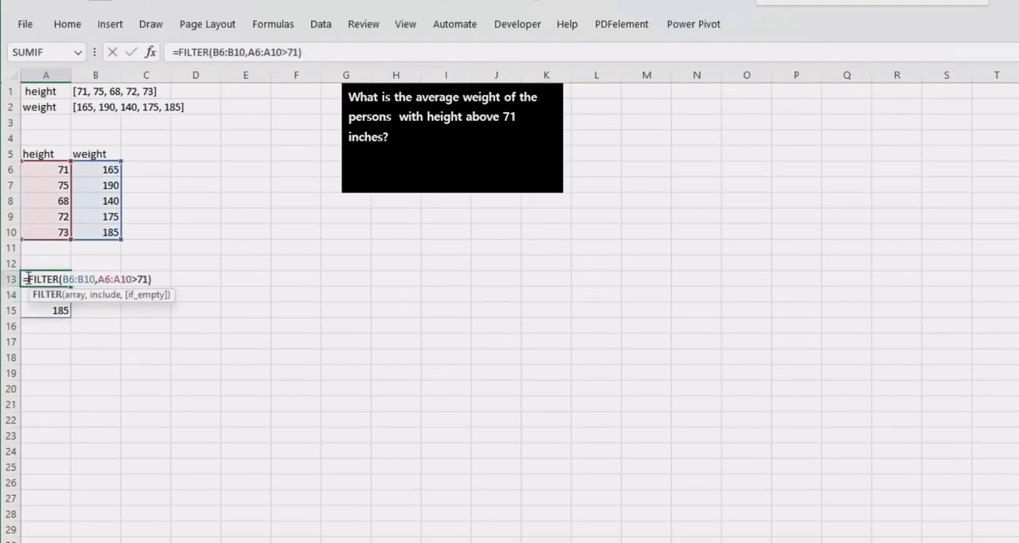
pyautogui.click(27, 278)
pyautogui.write('AVE')
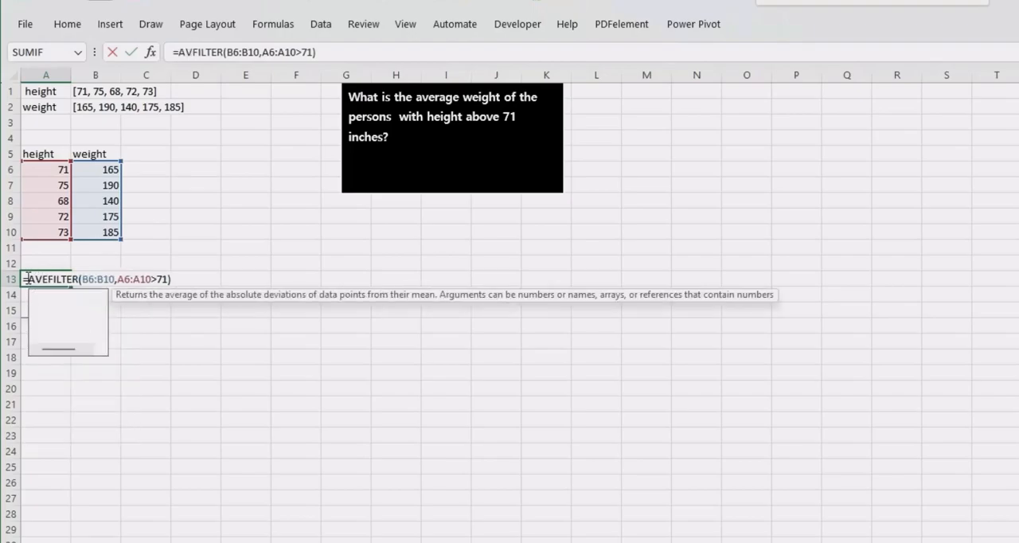
pyautogui.write('RA')
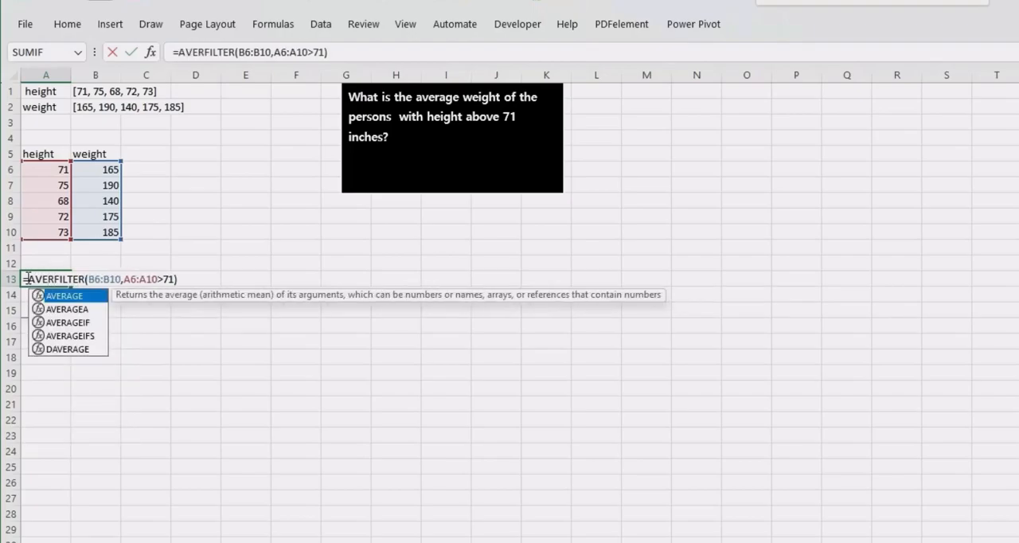
pyautogui.press('Tab')
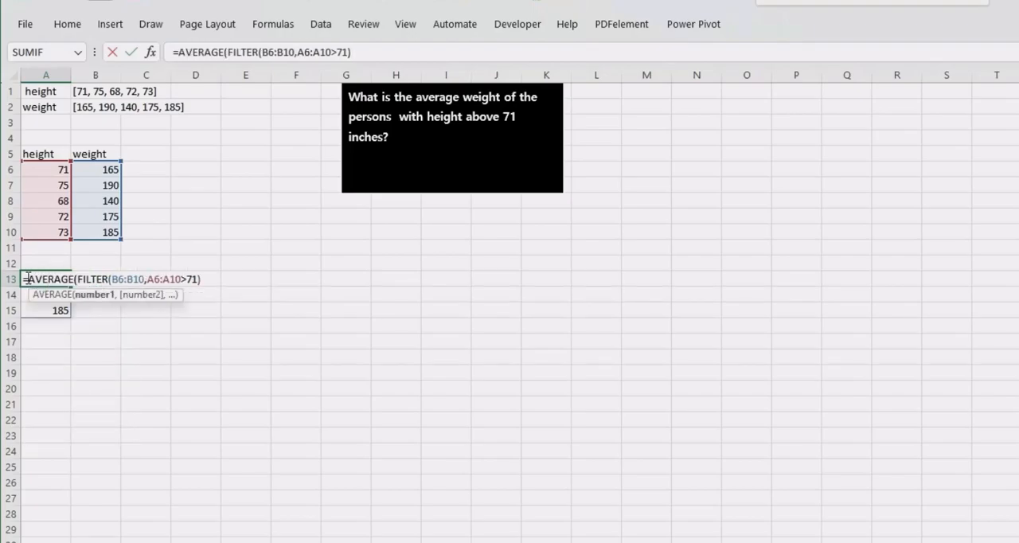
pyautogui.click(204, 278)
pyautogui.write(')')
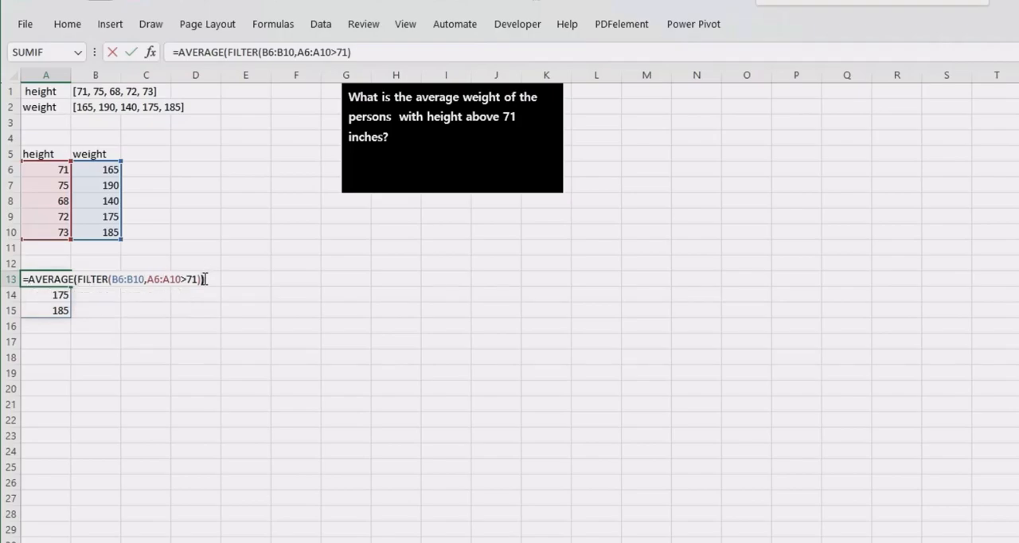
pyautogui.press('Return')
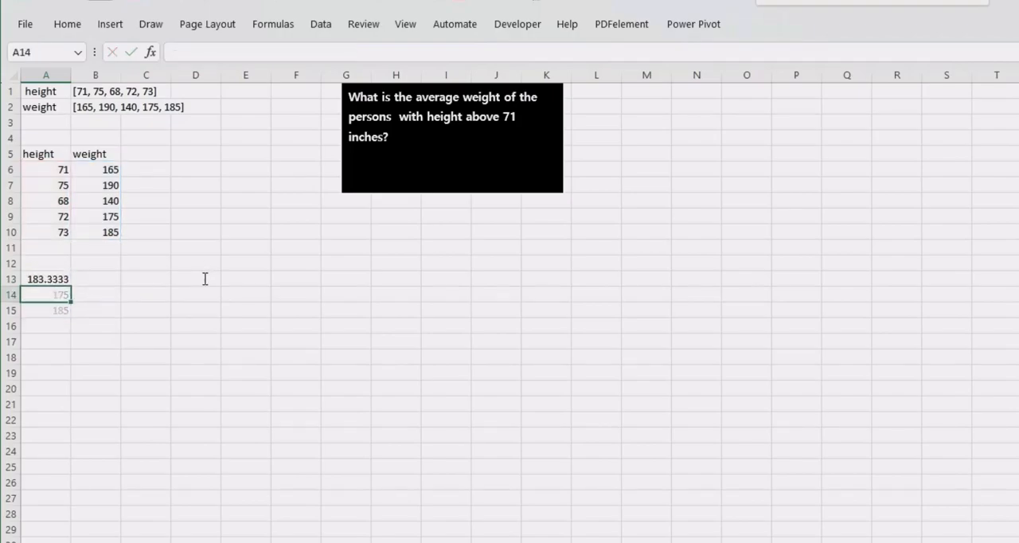
pyautogui.click(26, 278)
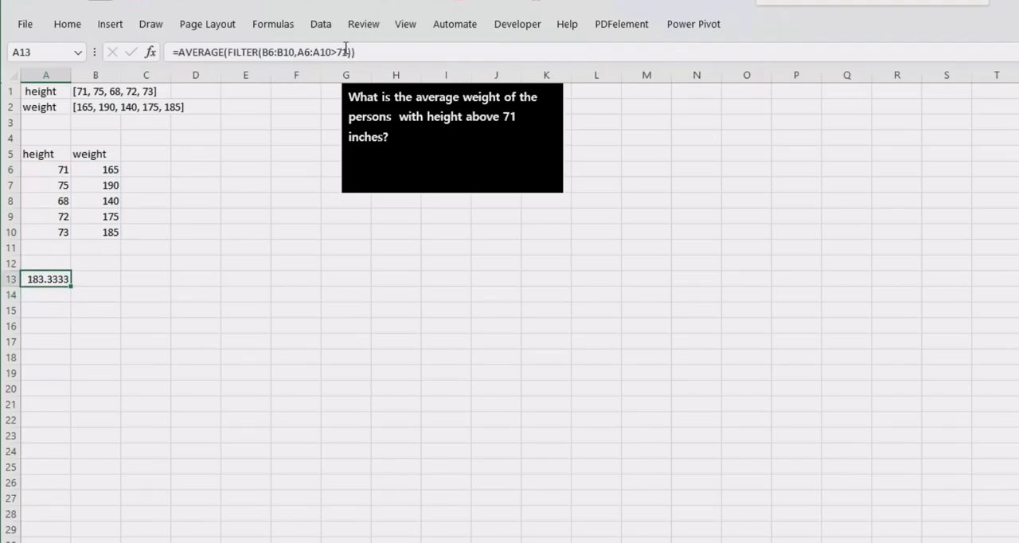
# - Insert two blank columns at column F to shift the question box away from the data
pyautogui.click(285, 75)
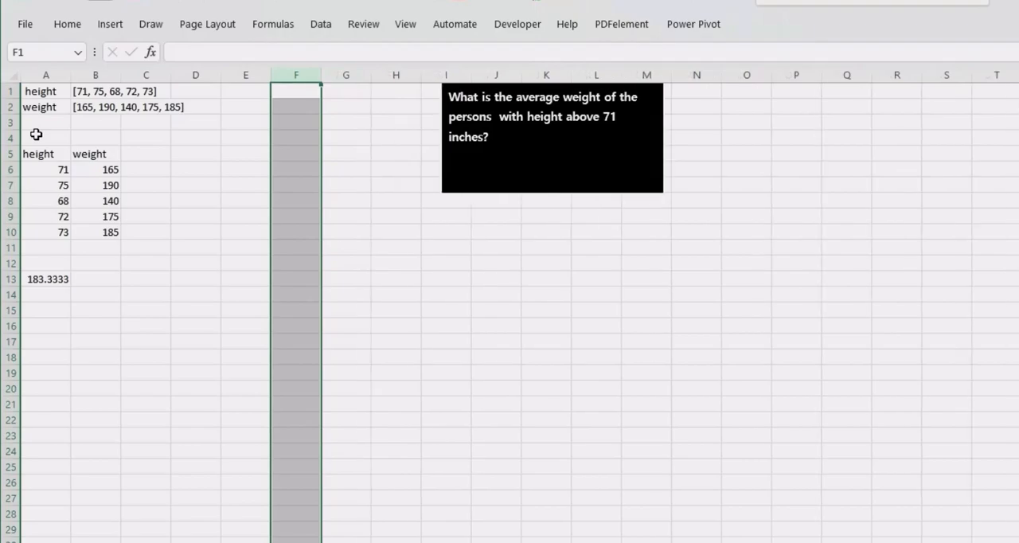
pyautogui.click(80, 103)
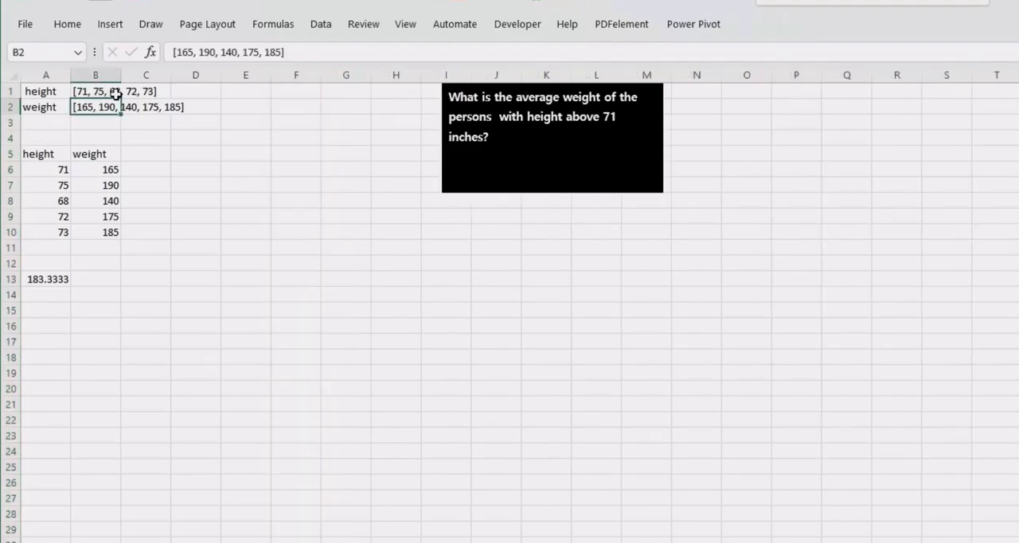
# - Start a TEXTSPLIT formula in E5 with B1 as the text and the column delimiter left empty
pyautogui.click(232, 156)
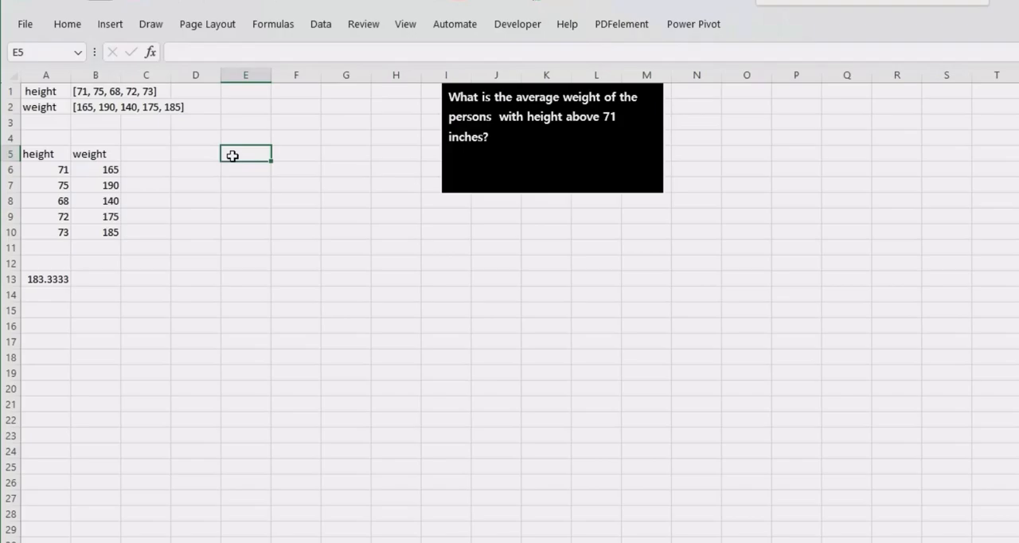
pyautogui.write('=')
pyautogui.write('TEXT')
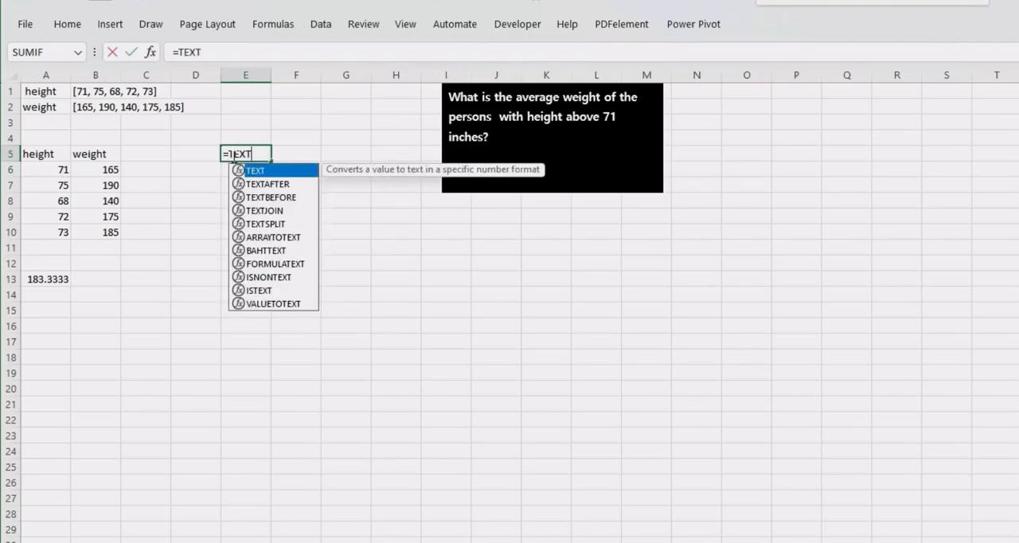
pyautogui.press('Down')
pyautogui.press('Down')
pyautogui.press('Down')
pyautogui.press('Down')
pyautogui.press('Tab')
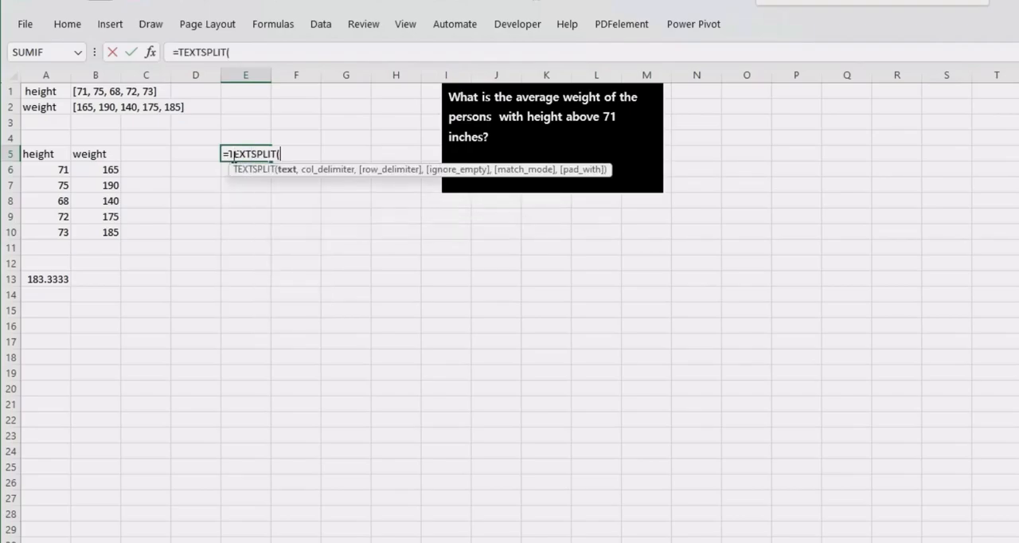
pyautogui.click(78, 92)
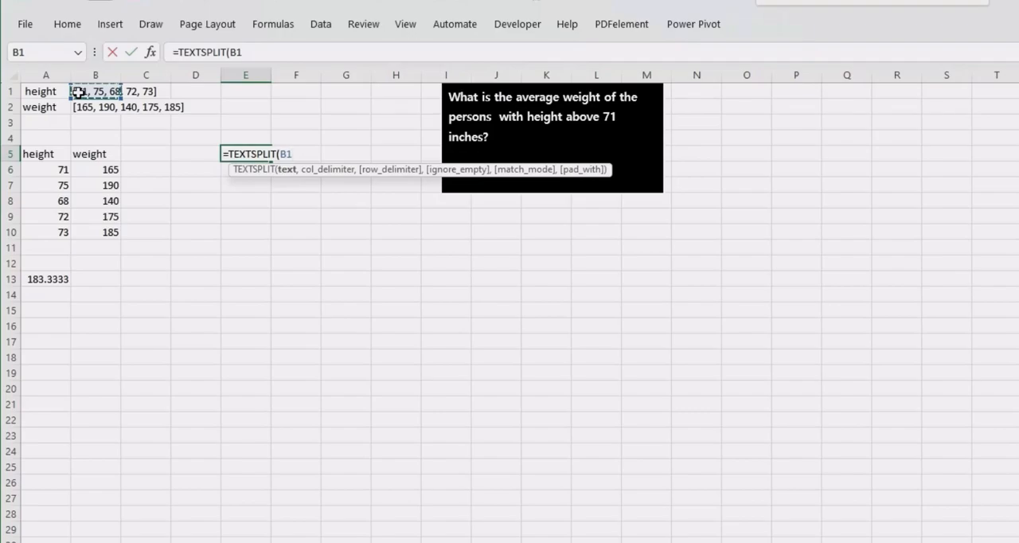
pyautogui.write(',,')
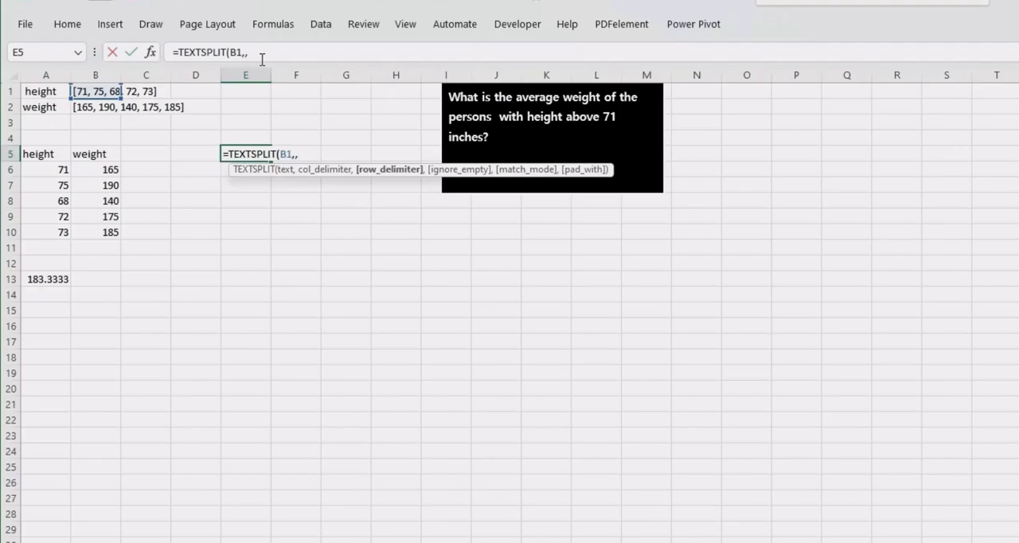
# - Complete the TEXTSPLIT formula in E5 with the row delimiters {"[",", ","]"} to split the height list into rows
pyautogui.write('{')
pyautogui.write('"[",')
pyautogui.write(',","]"')
pyautogui.write('})')
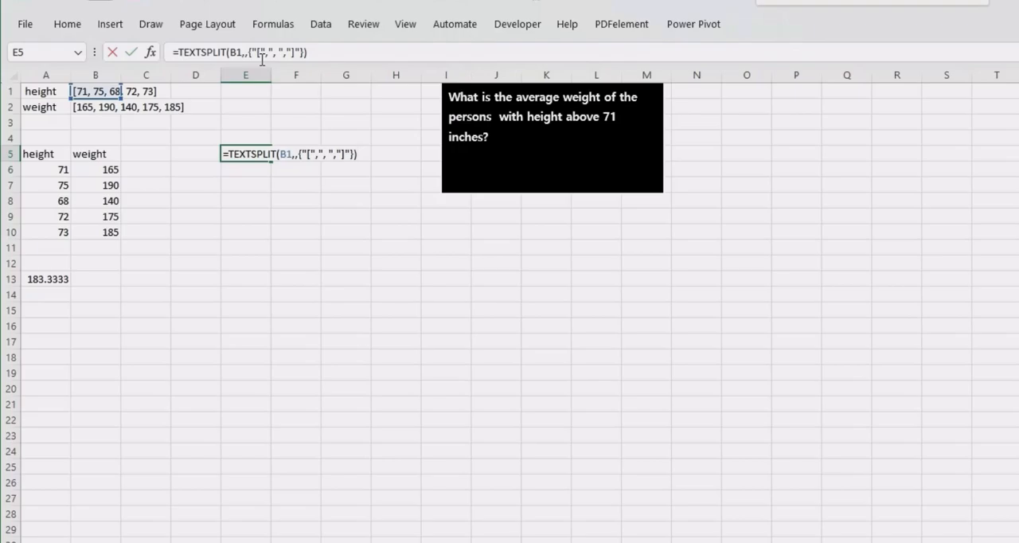
pyautogui.hotkey('ctrl', 'Return')
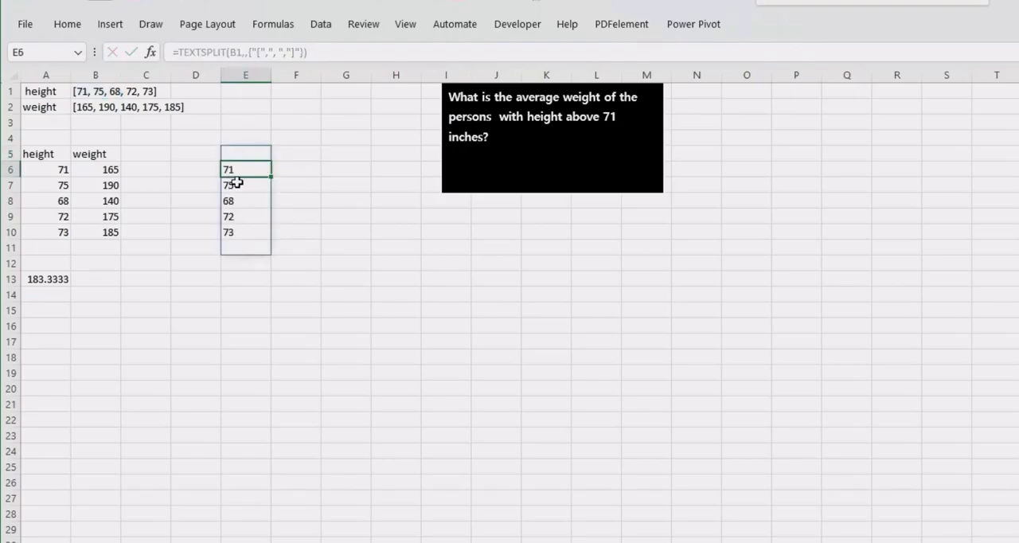
pyautogui.click(236, 156)
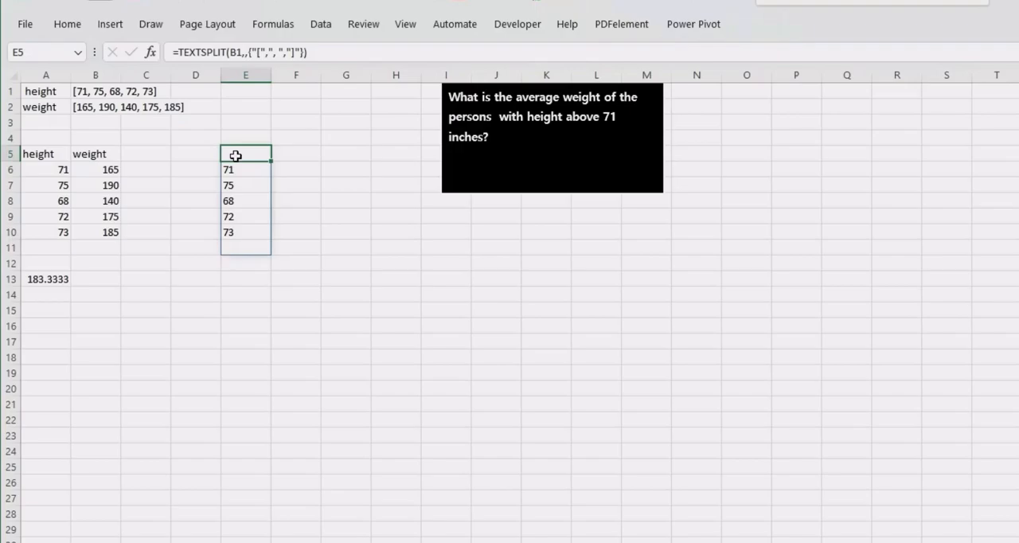
# - Examine the TEXTSPLIT formula in E5 and the alignment of the split height values in E6:E10
pyautogui.doubleClick(235, 156)
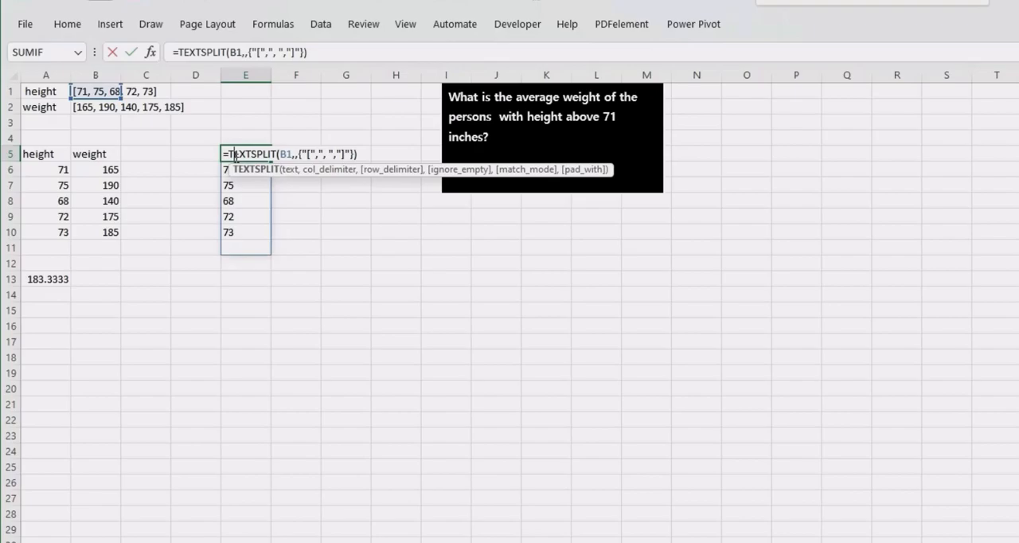
pyautogui.click(228, 157)
pyautogui.press('Return')
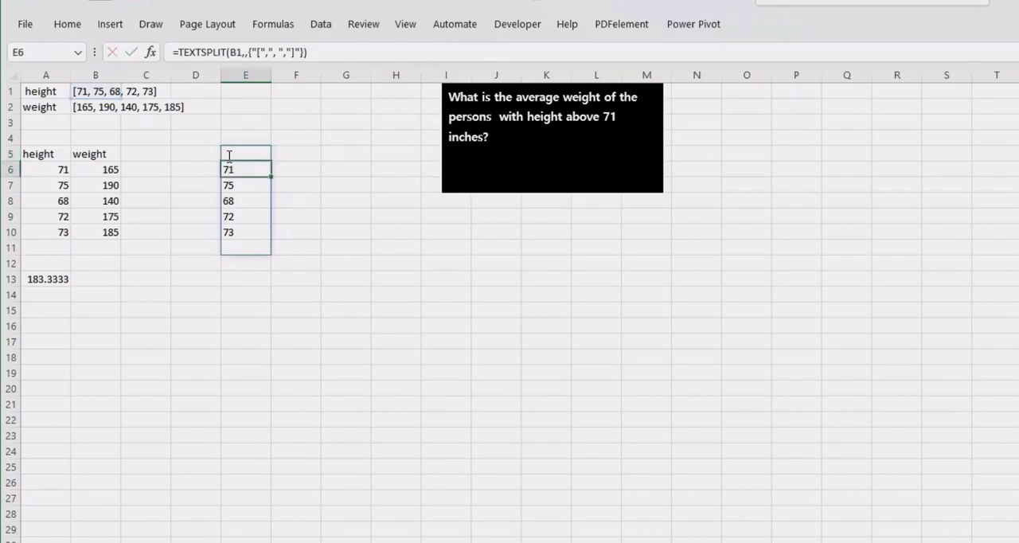
pyautogui.moveTo(229, 170); pyautogui.dragTo(230, 231)
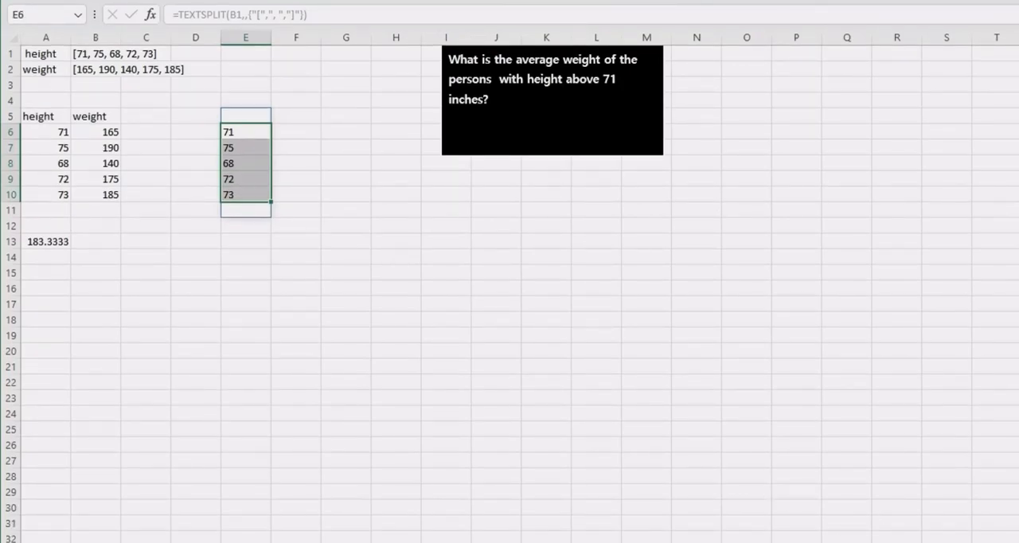
pyautogui.click(904, 503)
pyautogui.click(302, 194)
pyautogui.click(275, 159)
pyautogui.moveTo(227, 132); pyautogui.dragTo(231, 221)
pyautogui.click(230, 143)
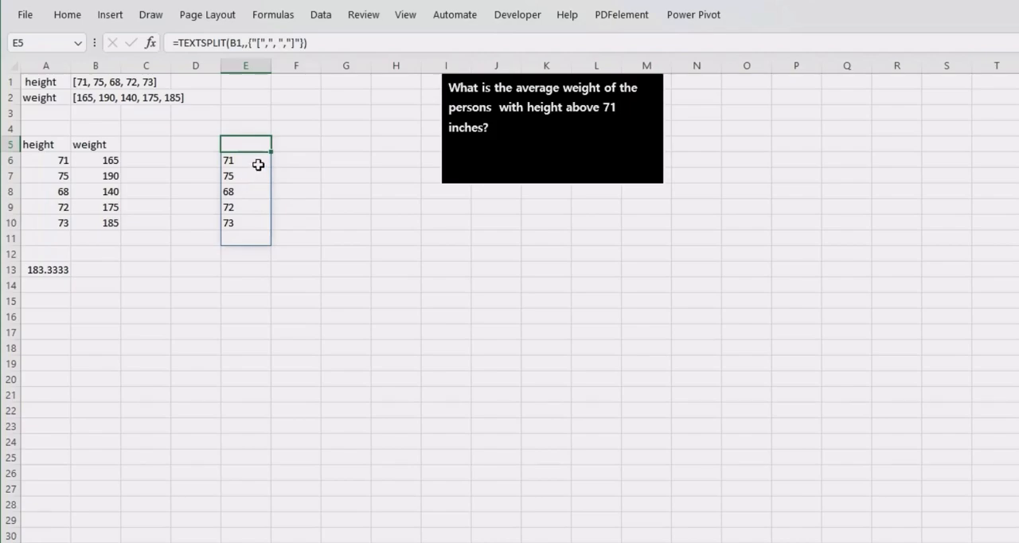
# - Append *1 to the TEXTSPLIT formula in E5 to convert the split heights to numbers, and select E6:E10
pyautogui.doubleClick(235, 145)
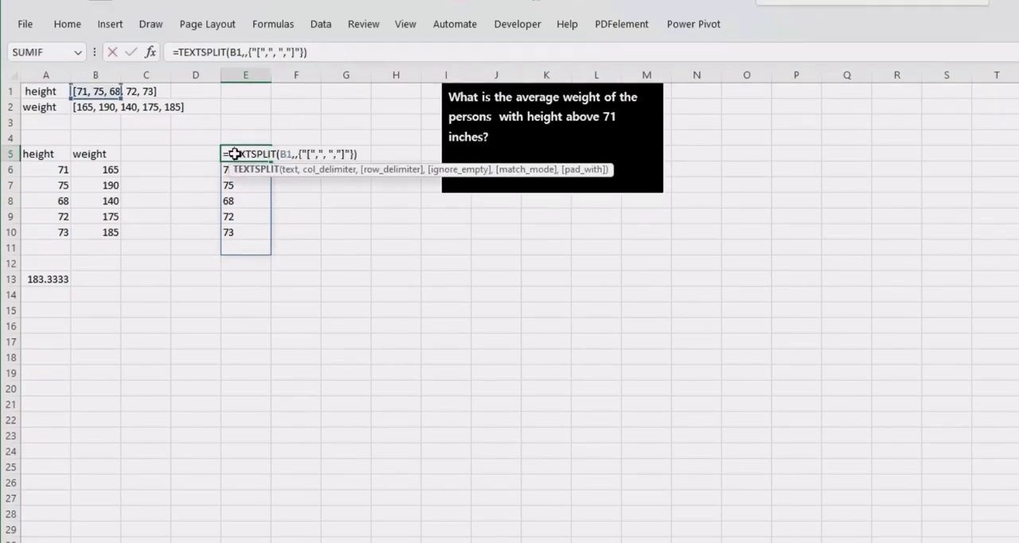
pyautogui.click(369, 154)
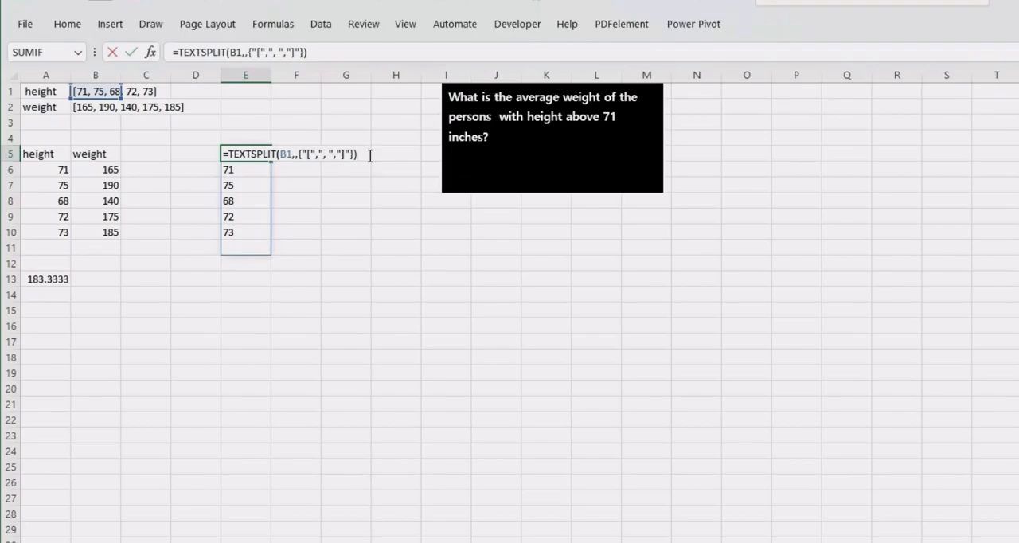
pyautogui.write('*1')
pyautogui.press('Return')
pyautogui.press('Down')
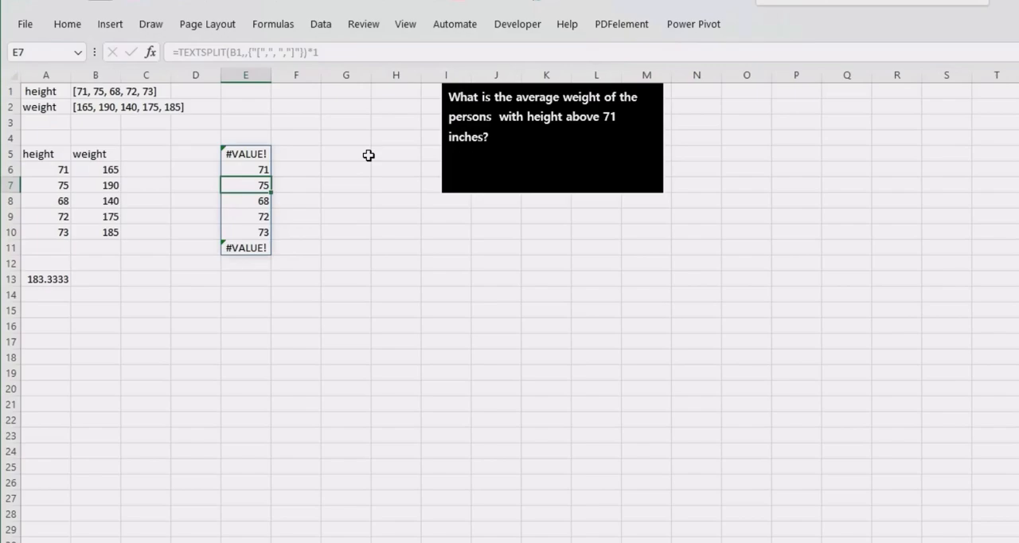
pyautogui.moveTo(250, 168); pyautogui.dragTo(257, 229)
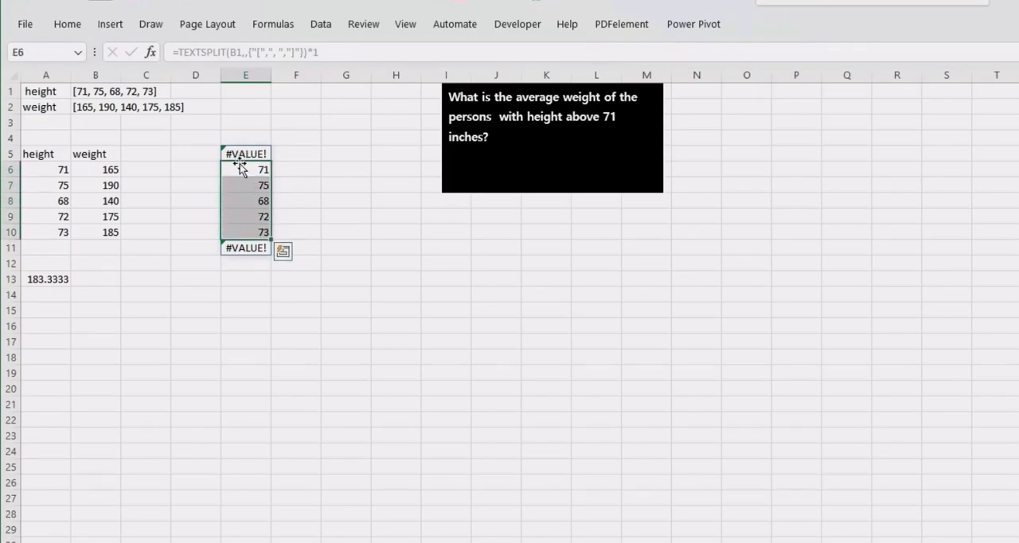
# - Replace the multiplication at the end of the TEXTSPLIT formula in E5 with +0
pyautogui.click(237, 155)
pyautogui.doubleClick(237, 153)
pyautogui.click(325, 50)
pyautogui.press('BackSpace')
pyautogui.press('BackSpace')
pyautogui.write('+0')
pyautogui.press('Return')
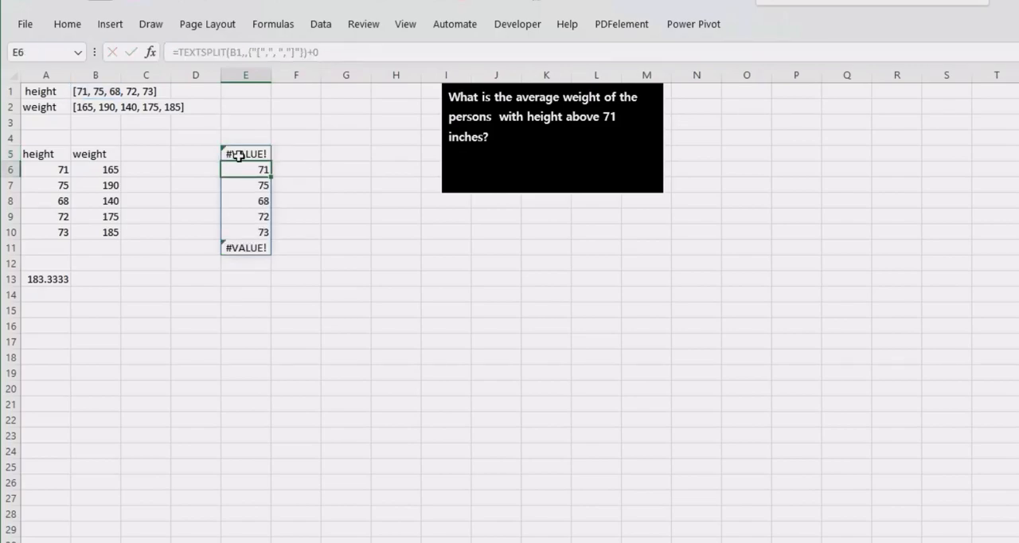
# - Remove the +0 from the end of the TEXTSPLIT formula in E5
pyautogui.doubleClick(240, 154)
pyautogui.click(341, 52)
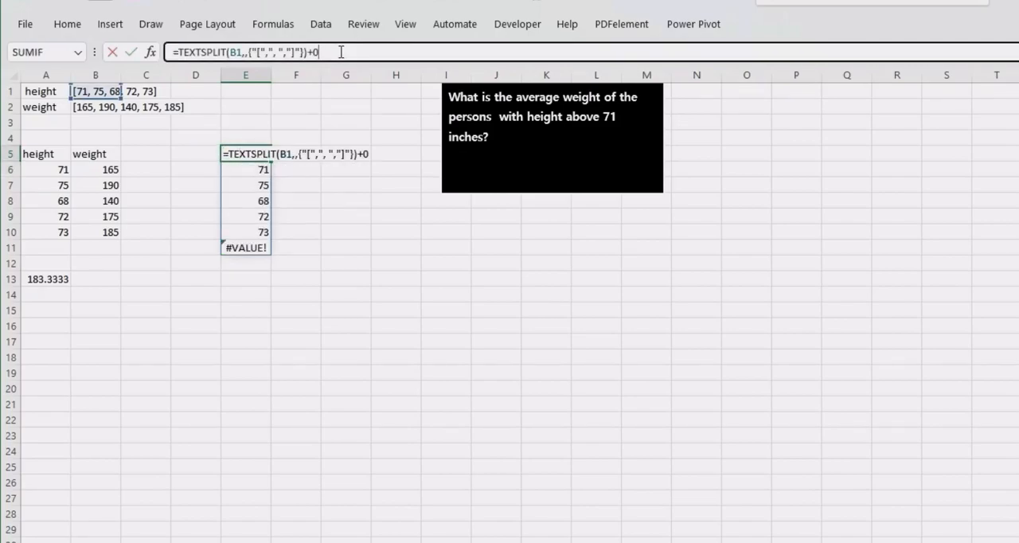
pyautogui.press('BackSpace')
pyautogui.press('BackSpace')
pyautogui.press('Return')
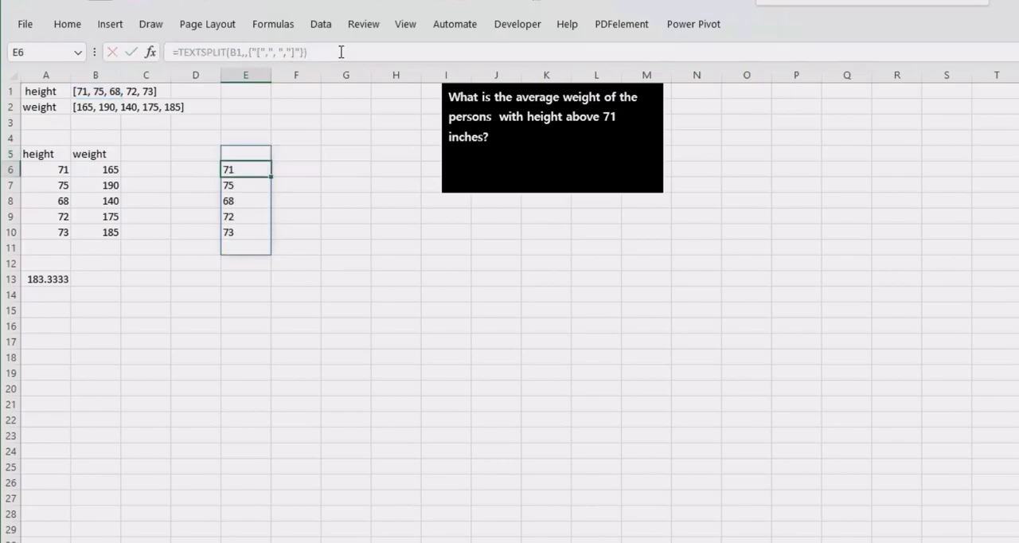
# - Insert a double minus before TEXTSPLIT in E5 to convert the split heights to numbers
pyautogui.click(241, 148)
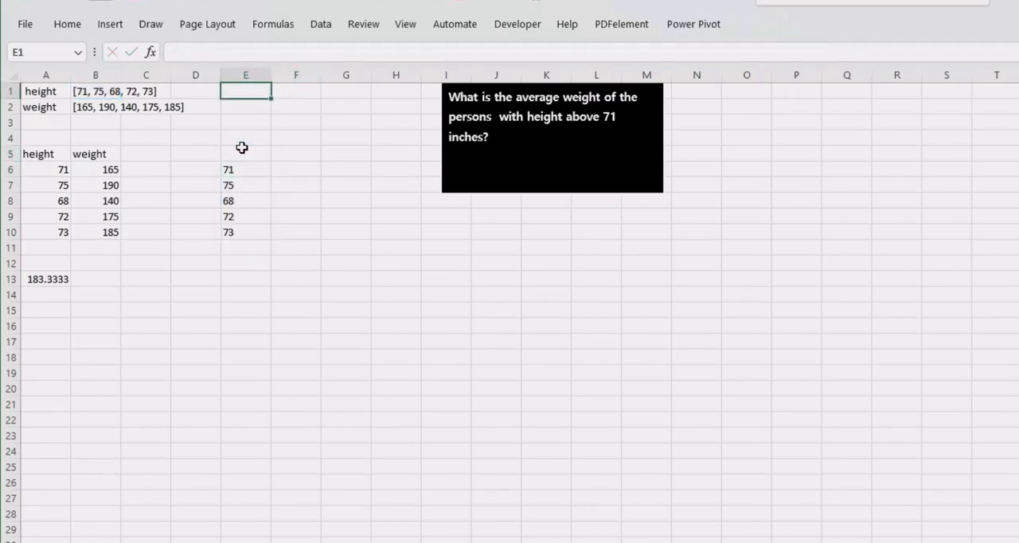
pyautogui.doubleClick(239, 153)
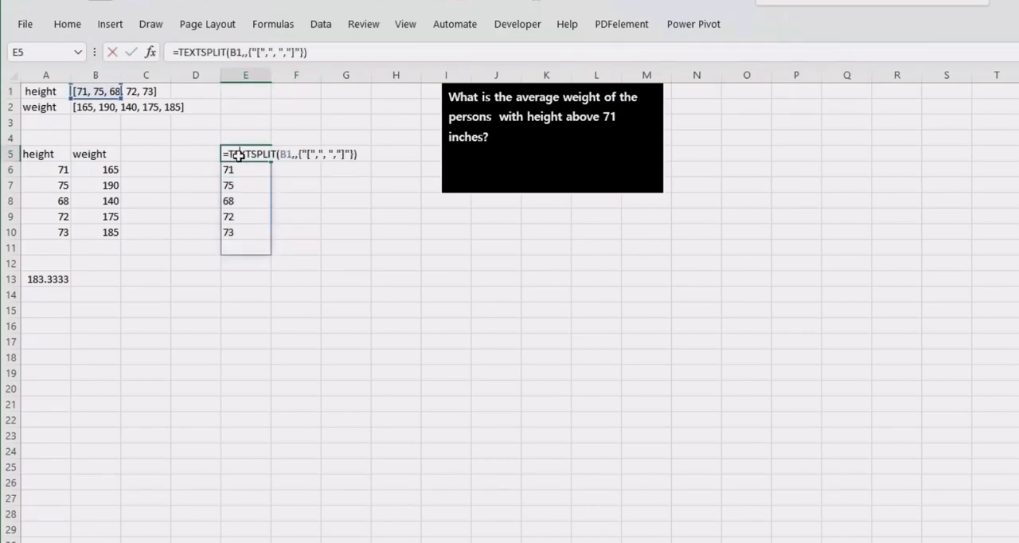
pyautogui.click(180, 52)
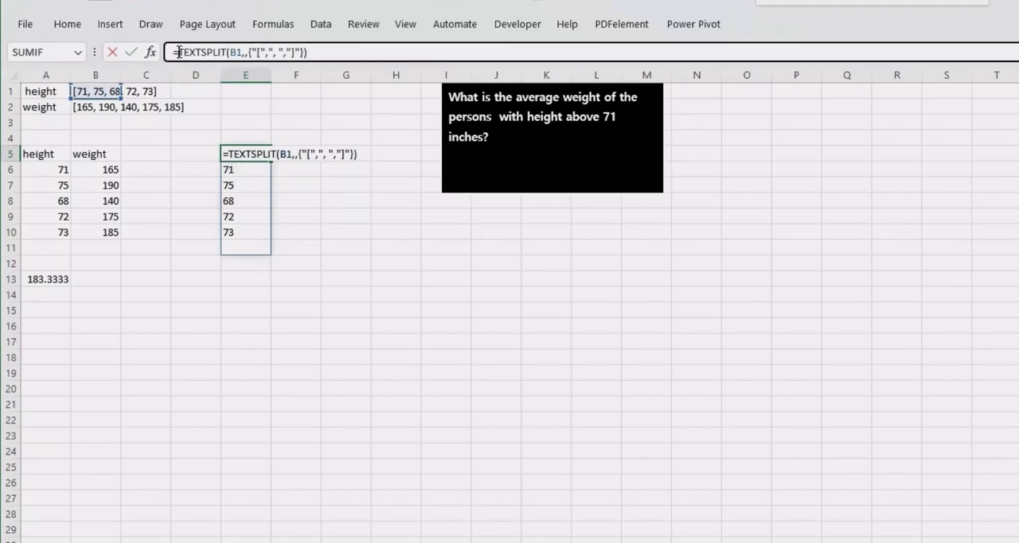
pyautogui.write('--')
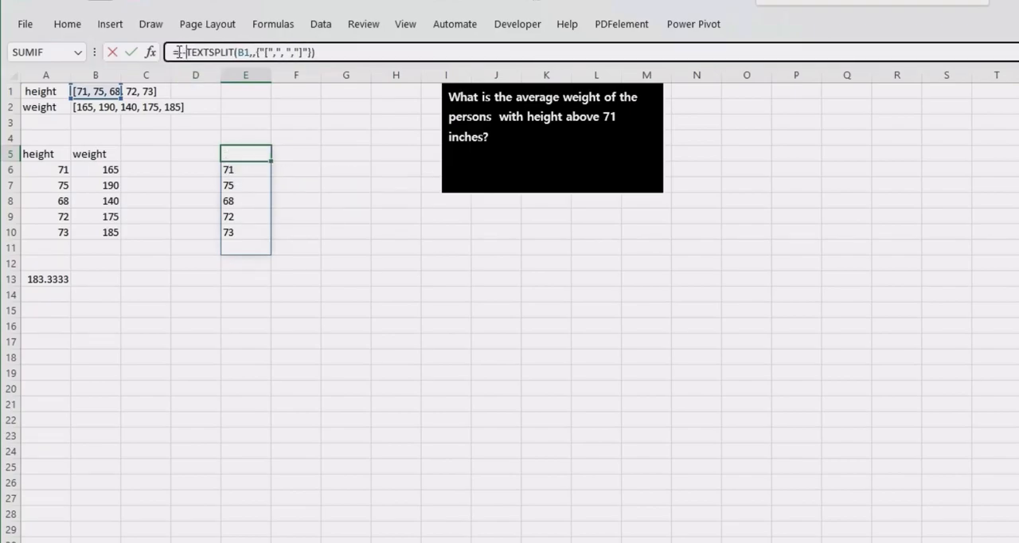
pyautogui.press('Return')
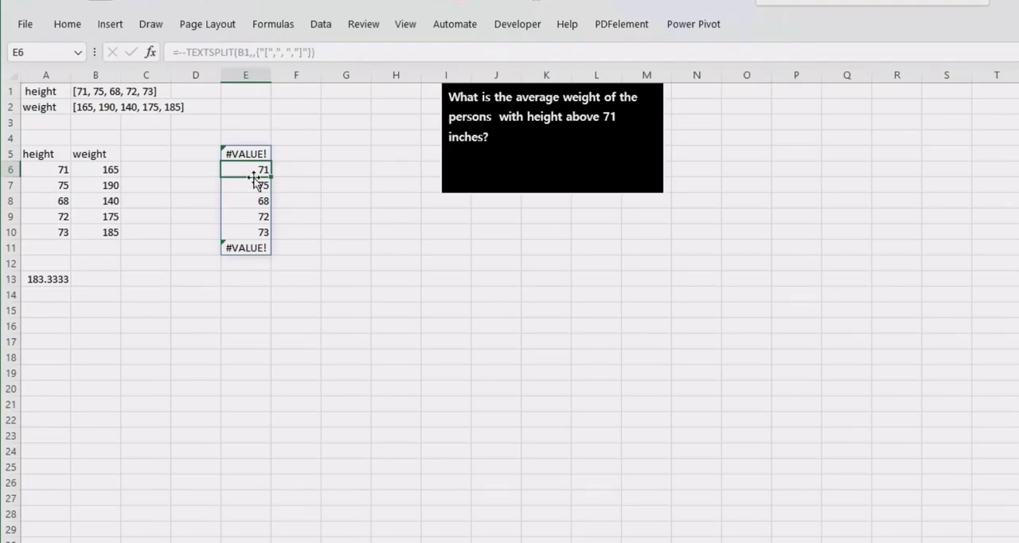
# - Examine the double-minus TEXTSPLIT formula in E5 and the converted heights in E6:E10
pyautogui.click(241, 150)
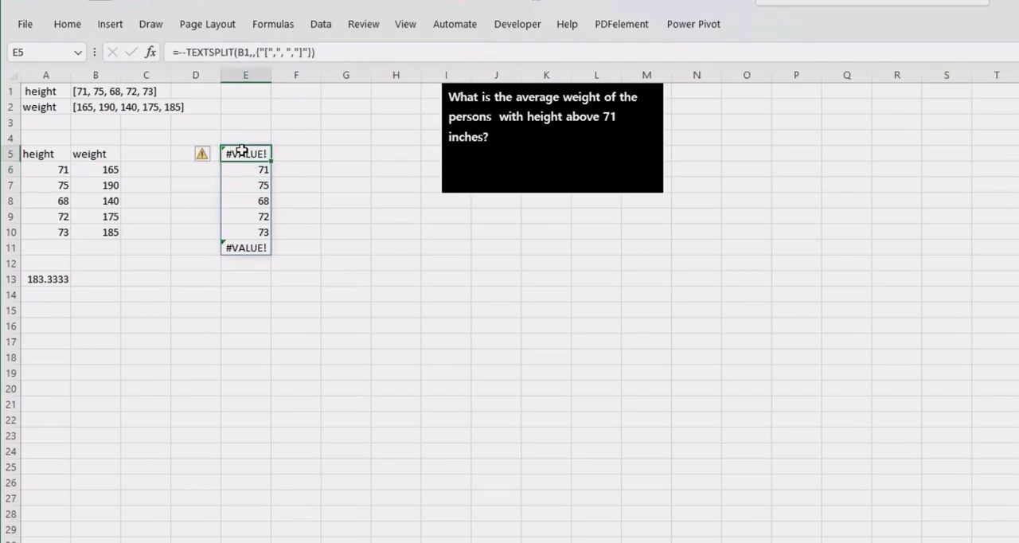
pyautogui.doubleClick(241, 150)
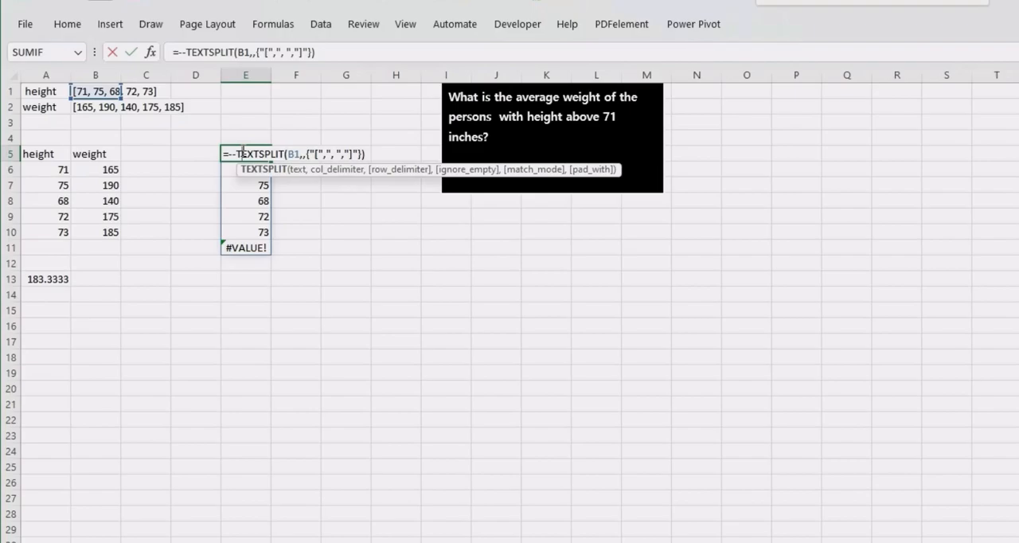
pyautogui.press('Return')
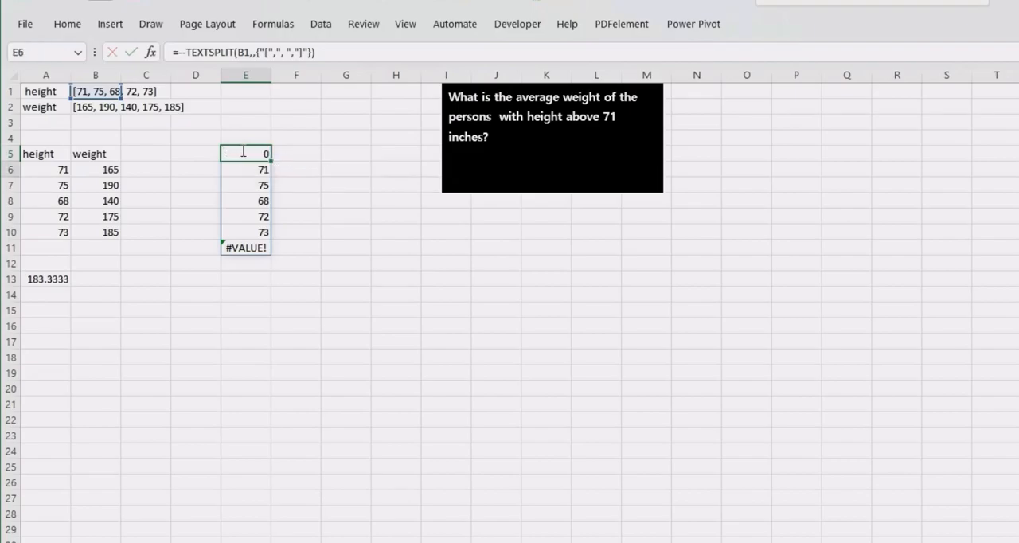
pyautogui.click(243, 150)
pyautogui.doubleClick(242, 151)
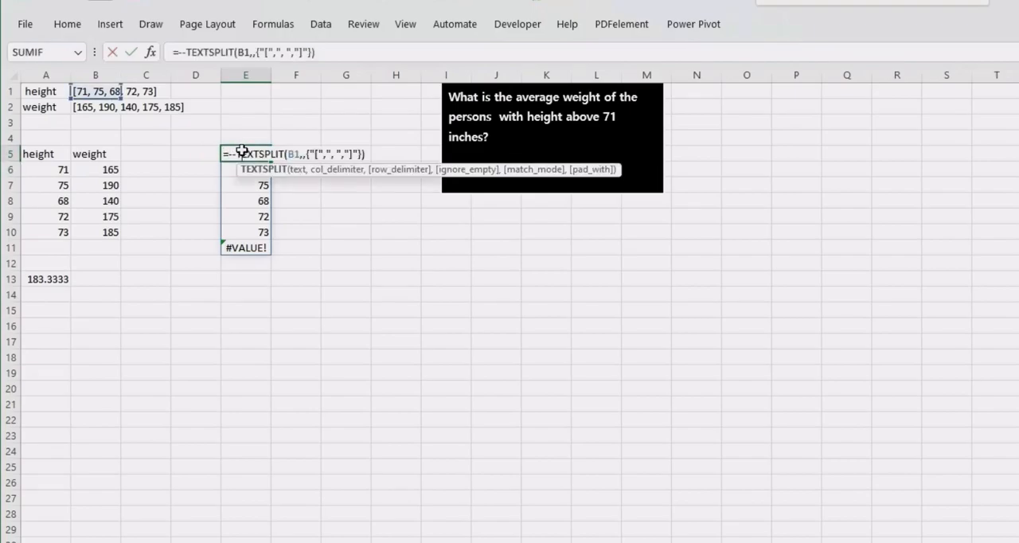
pyautogui.press('Return')
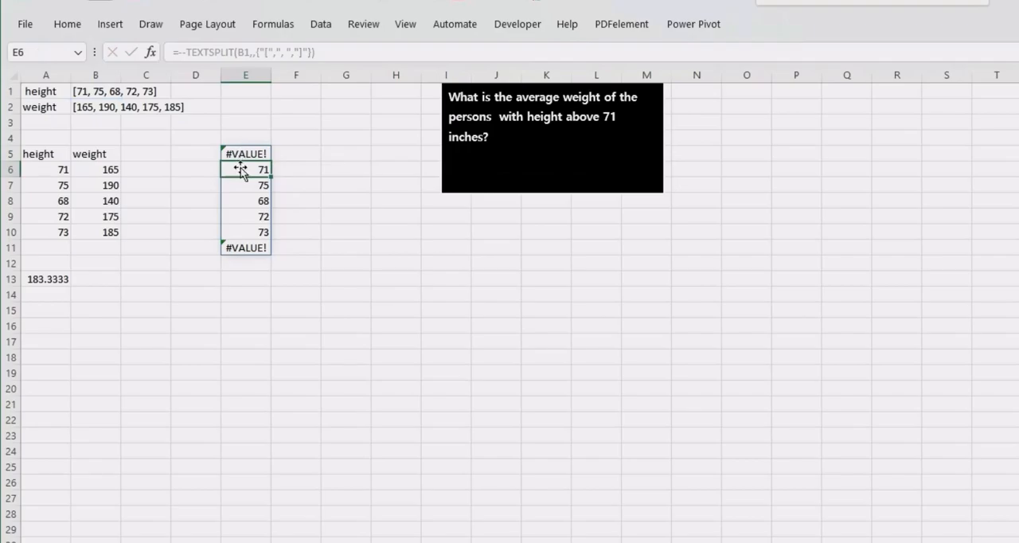
pyautogui.moveTo(240, 170); pyautogui.dragTo(246, 230)
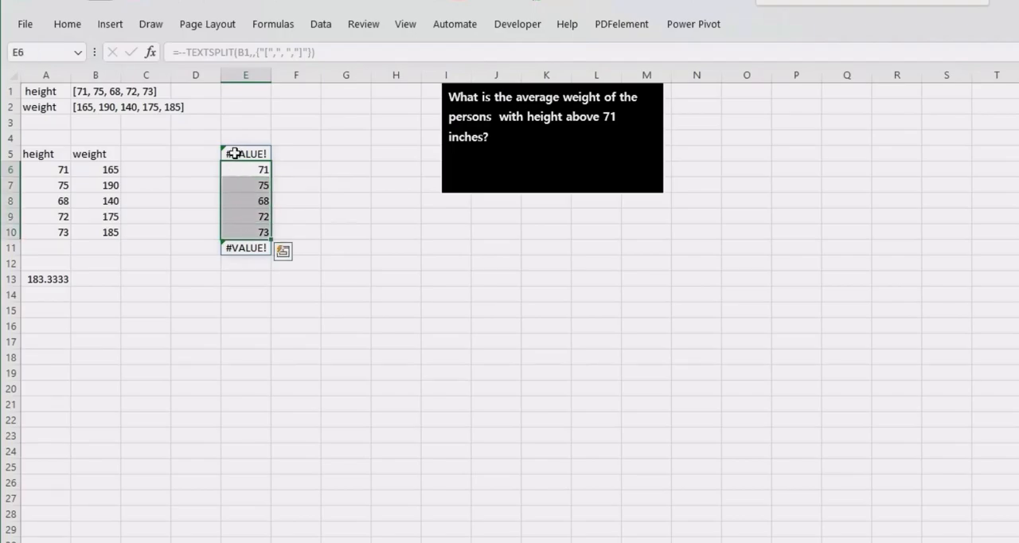
pyautogui.click(235, 154)
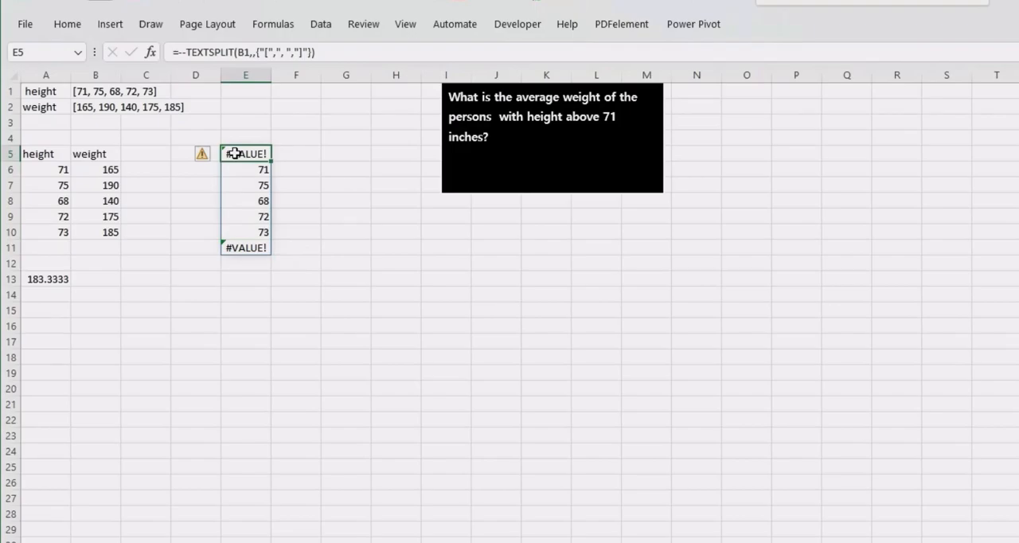
pyautogui.click(294, 166)
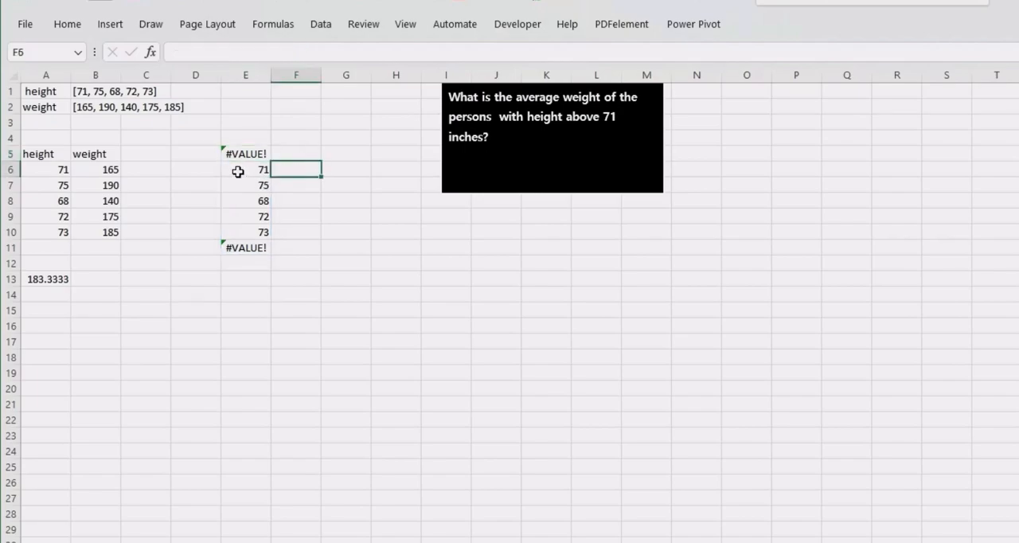
pyautogui.write('=fi')
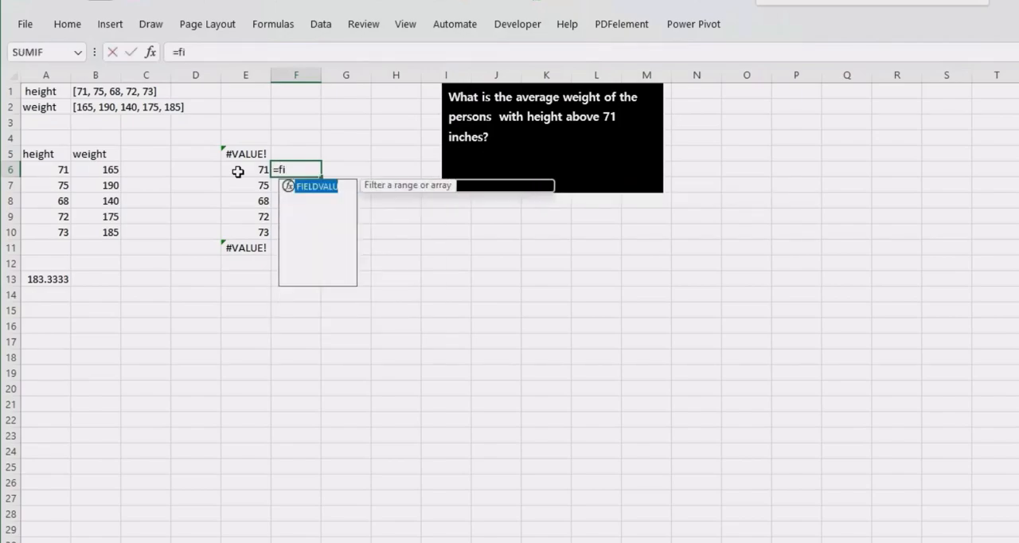
pyautogui.press('BackSpace')
pyautogui.press('BackSpace')
pyautogui.press('BackSpace')
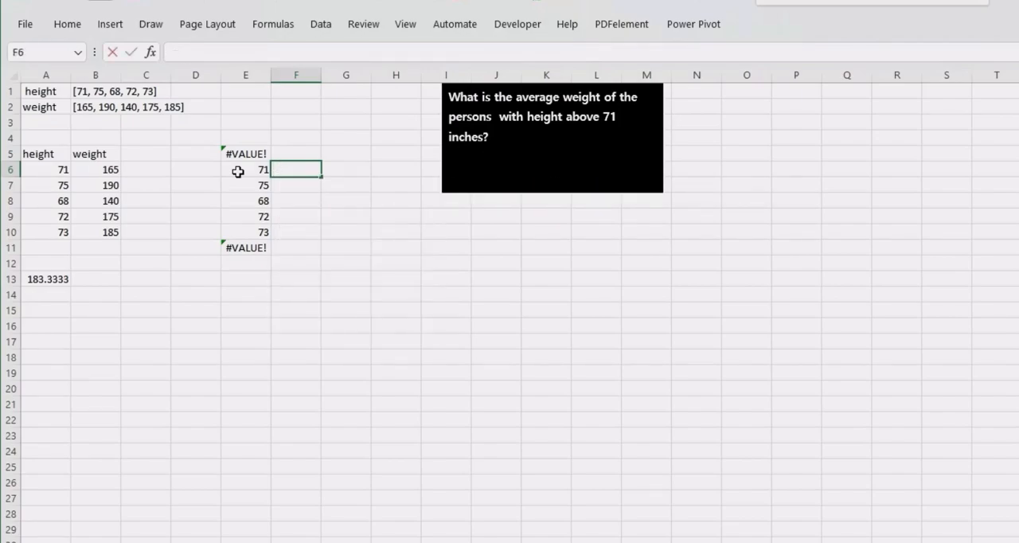
# - Start a TOCOL formula in F5 with the spilled range E5# as its array
pyautogui.click(317, 147)
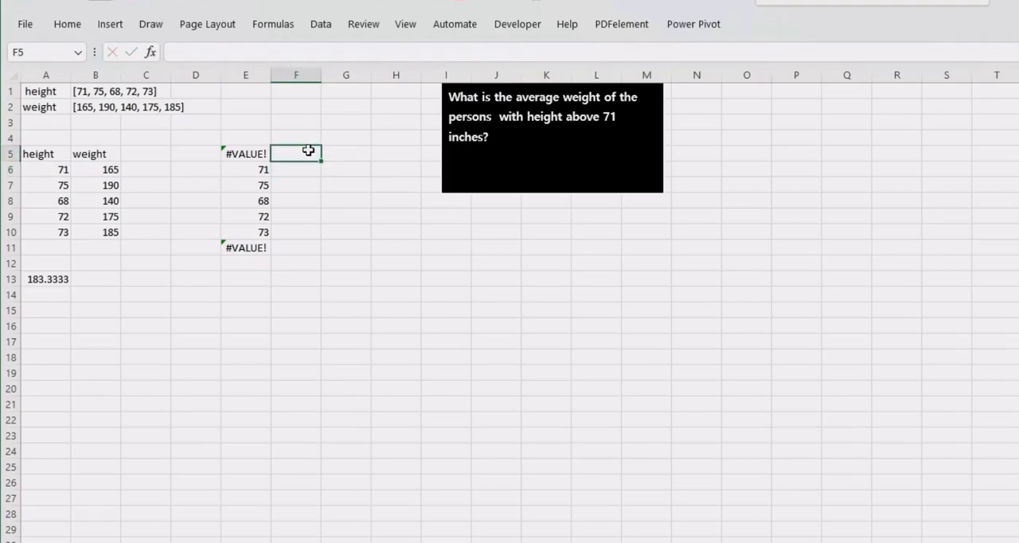
pyautogui.write('=toco')
pyautogui.press('Tab')
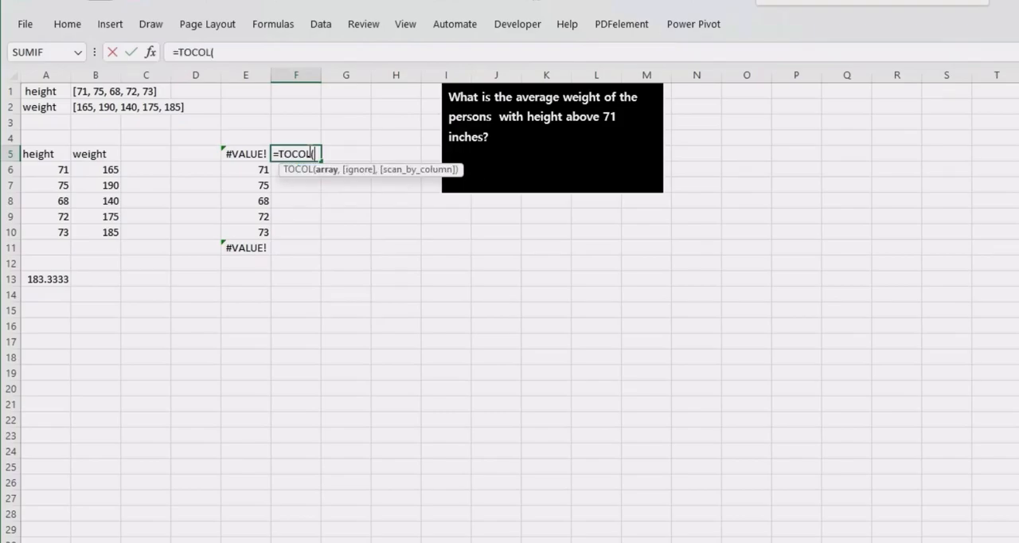
pyautogui.click(241, 156)
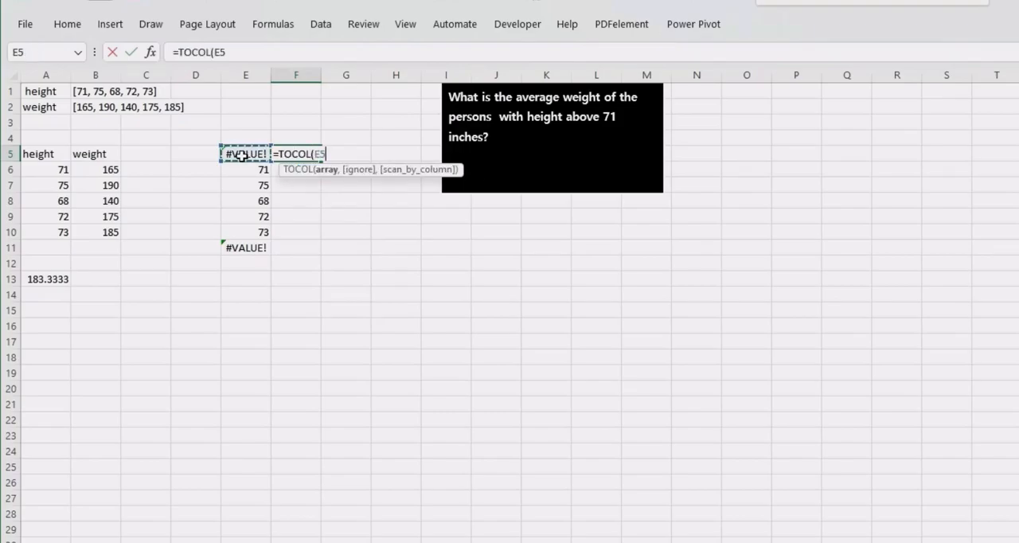
pyautogui.write('@')
pyautogui.press('BackSpace')
pyautogui.write('#')
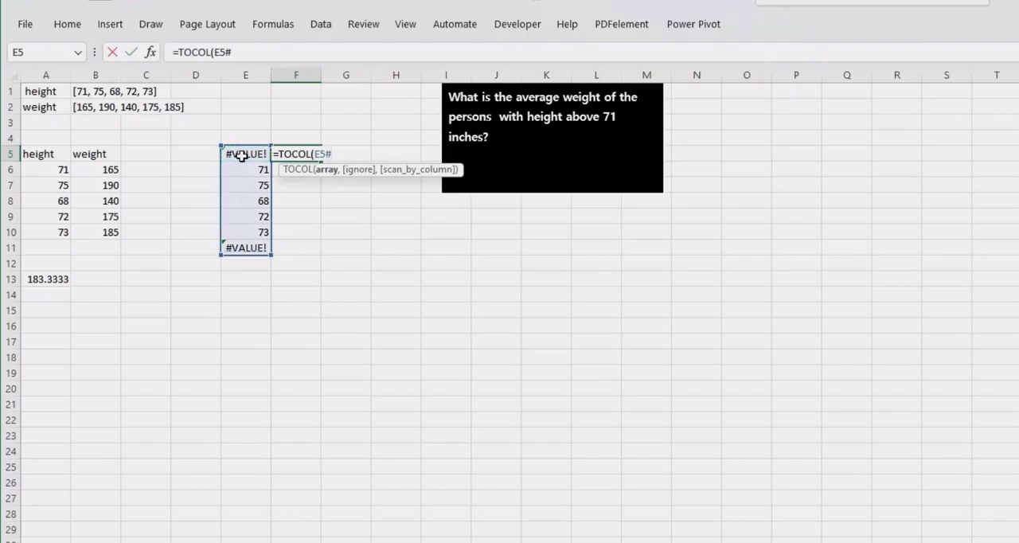
pyautogui.write(',')
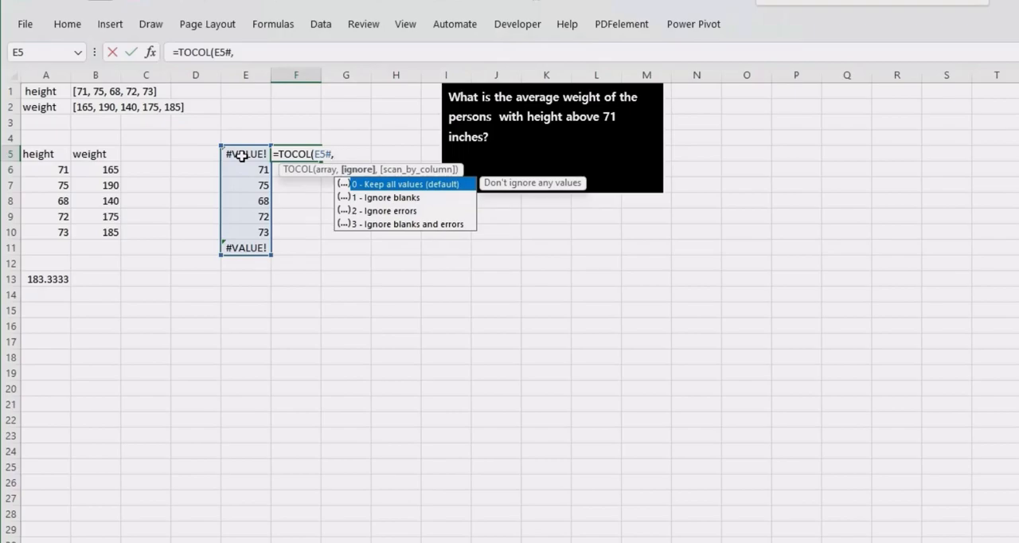
# - Complete the TOCOL formula in F5 with ignore option 2 (Ignore errors), giving =TOCOL(E5#,2)
pyautogui.press('Down')
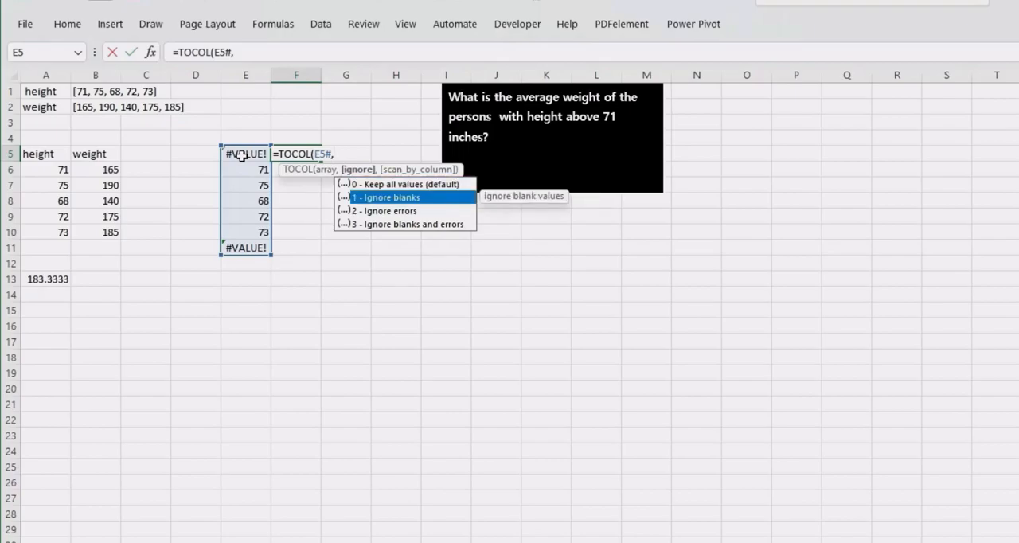
pyautogui.press('Down')
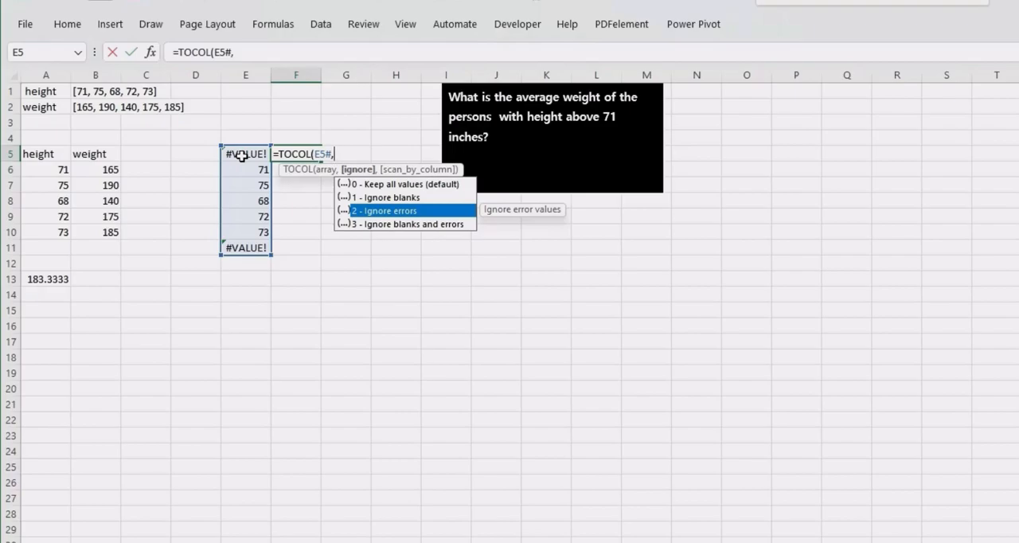
pyautogui.write('2')
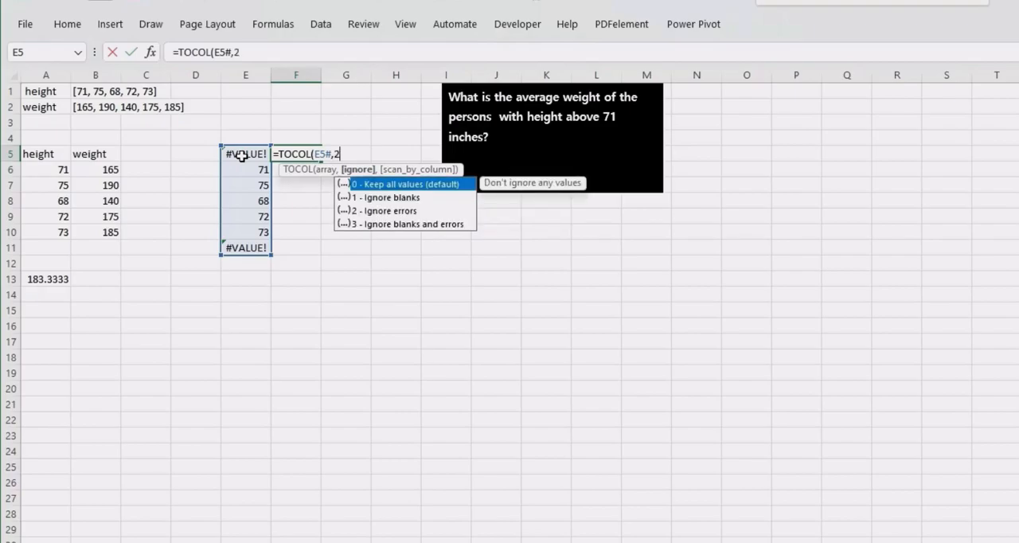
pyautogui.write(')')
pyautogui.press('Return')
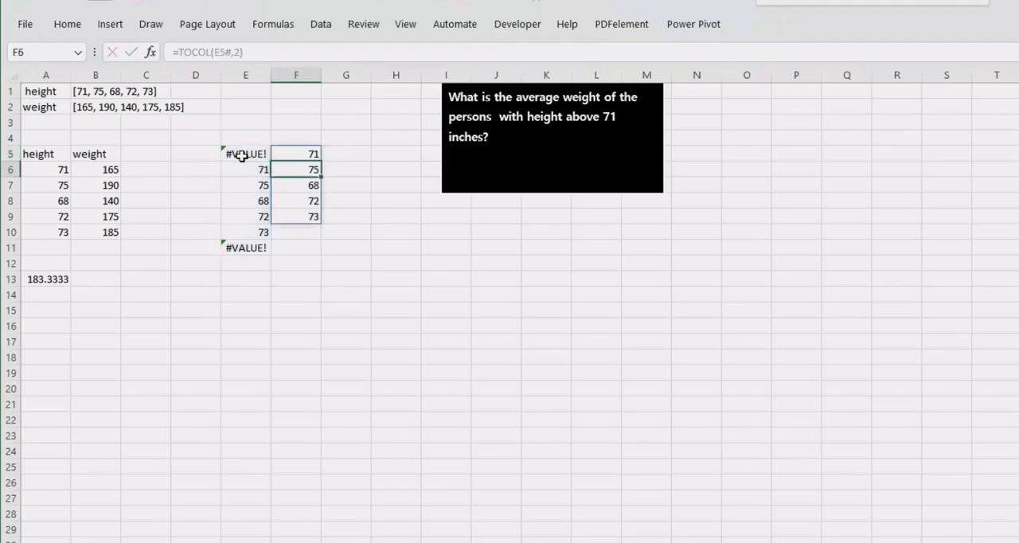
pyautogui.click(295, 154)
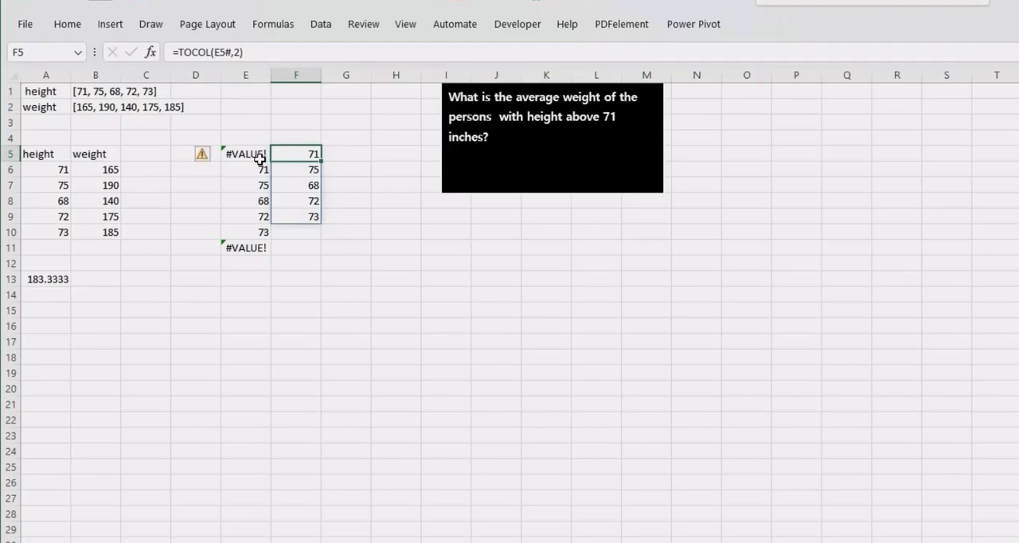
# - Review the double-minus TEXTSPLIT formula in E5 alongside the TOCOL result in F5
pyautogui.click(261, 157)
pyautogui.click(284, 149)
pyautogui.click(248, 153)
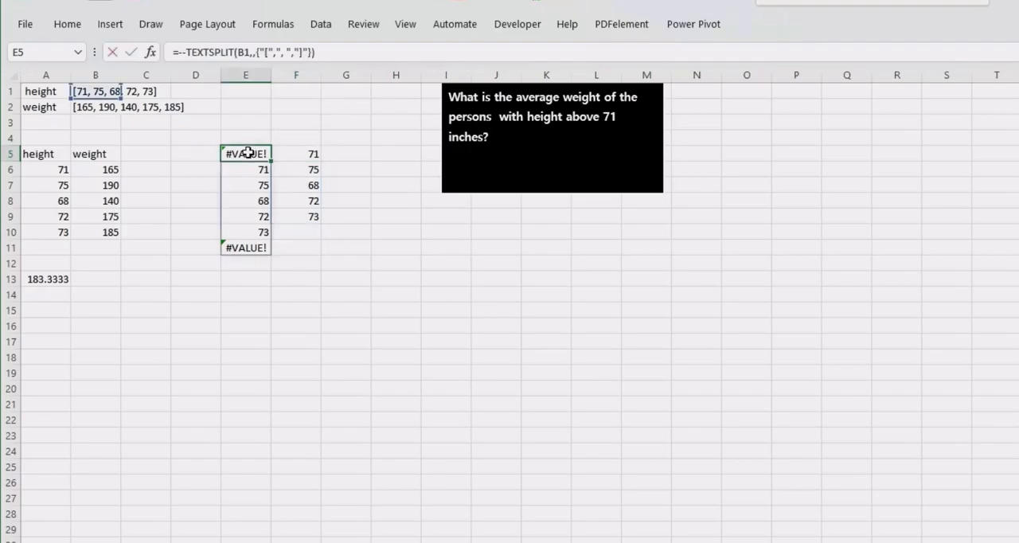
pyautogui.doubleClick(248, 153)
pyautogui.press('Return')
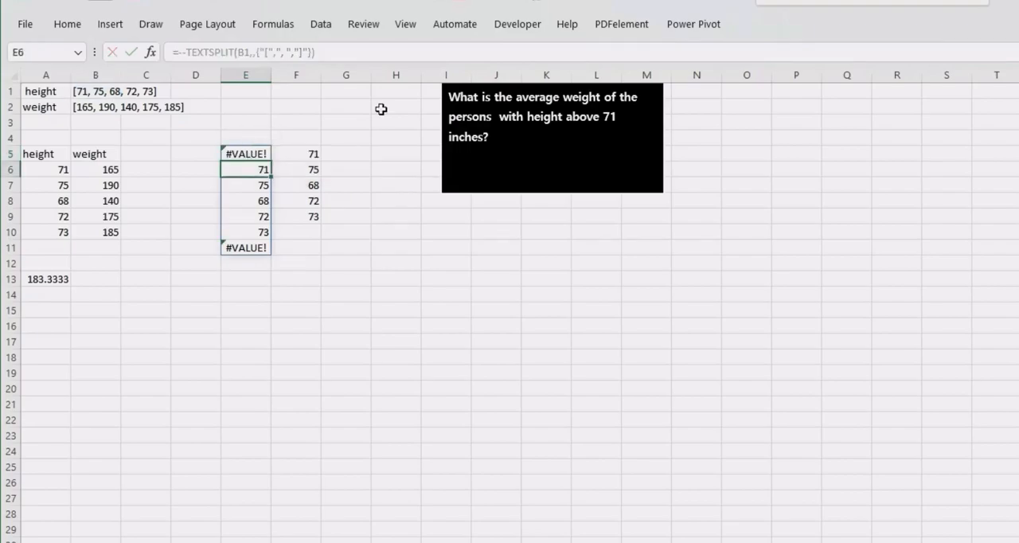
pyautogui.click(408, 76)
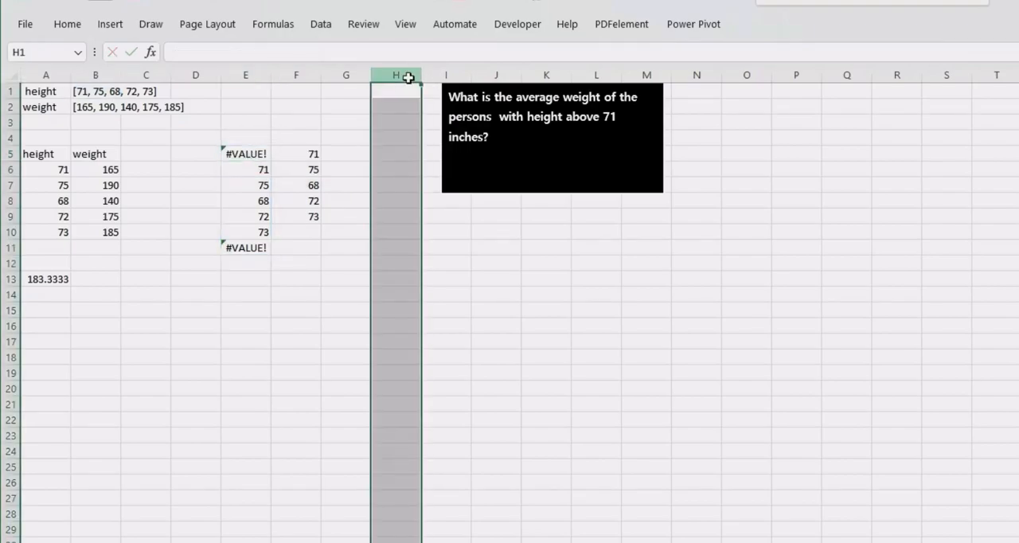
pyautogui.click(276, 265)
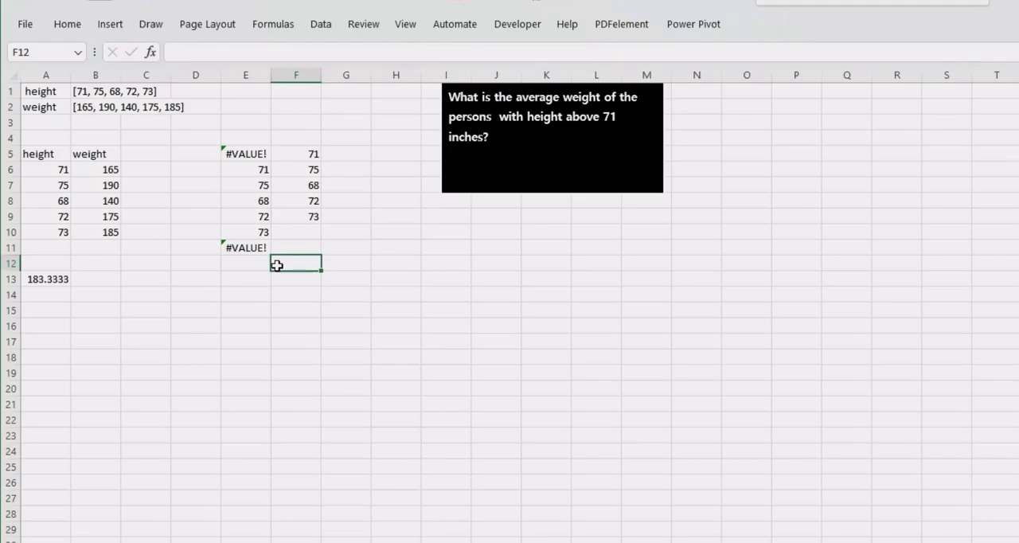
pyautogui.doubleClick(248, 154)
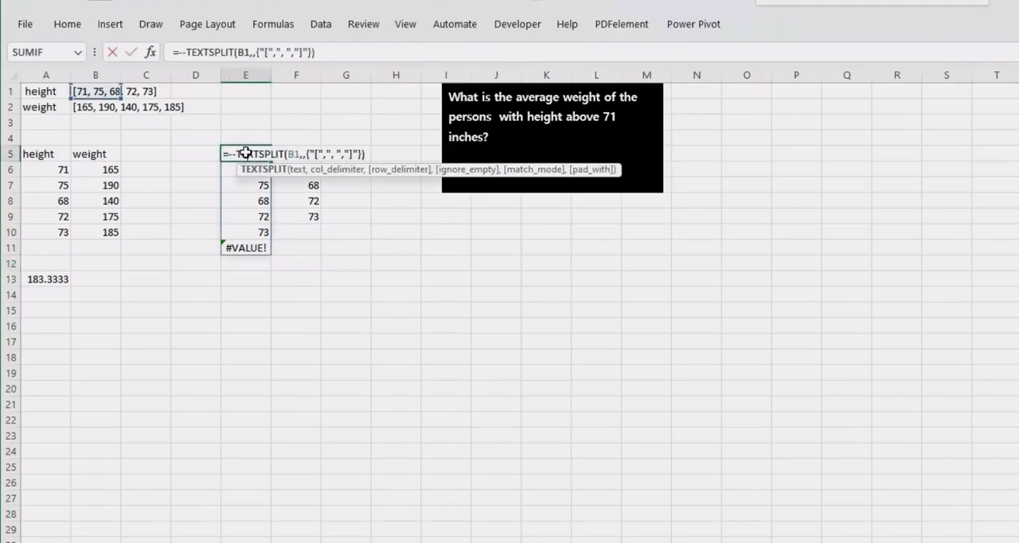
pyautogui.press('Return')
pyautogui.click(296, 274)
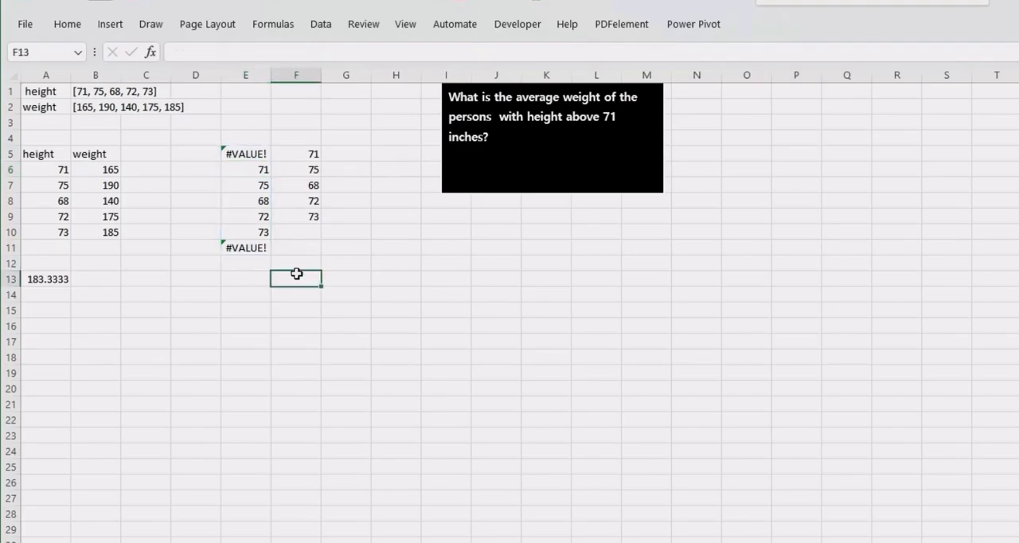
pyautogui.click(309, 265)
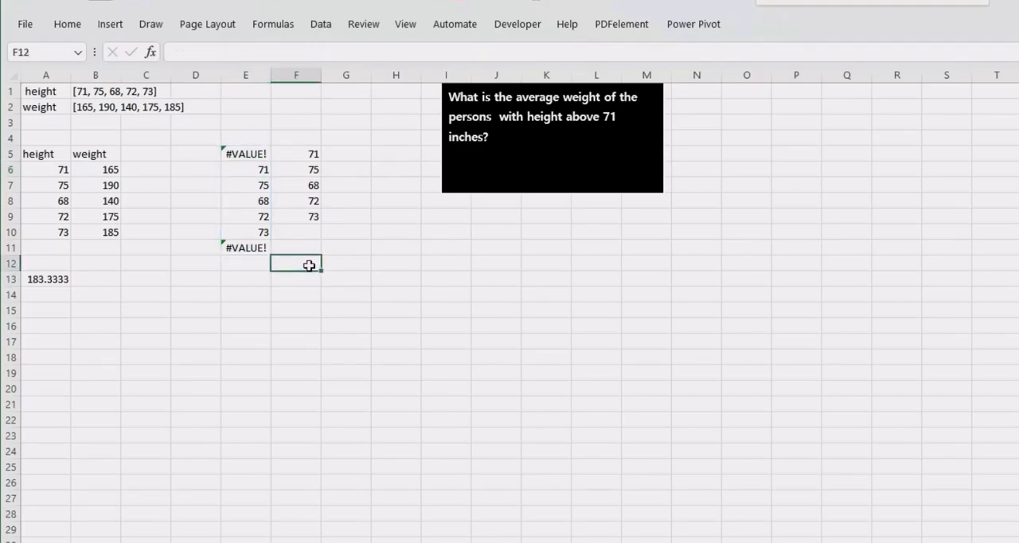
pyautogui.write('=l')
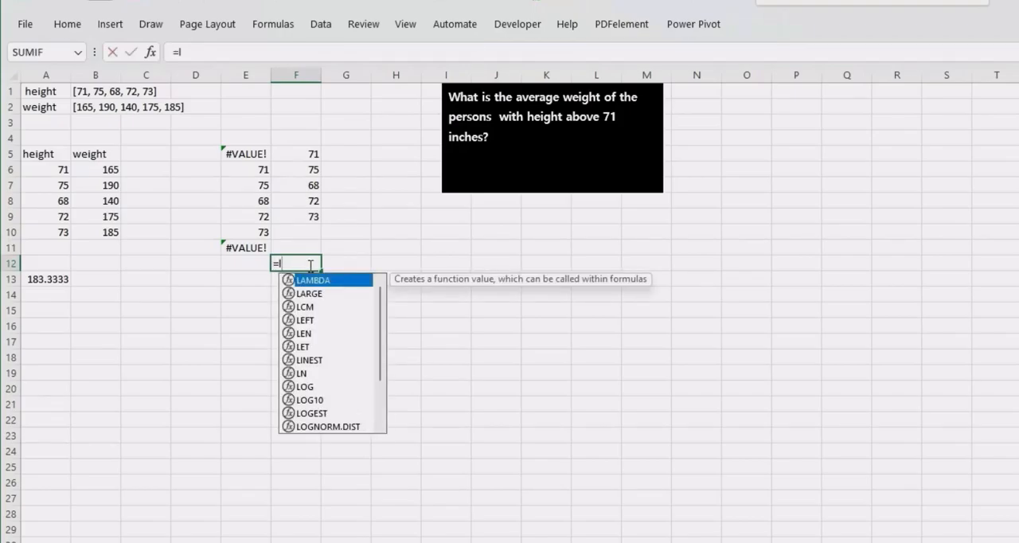
pyautogui.press('Tab')
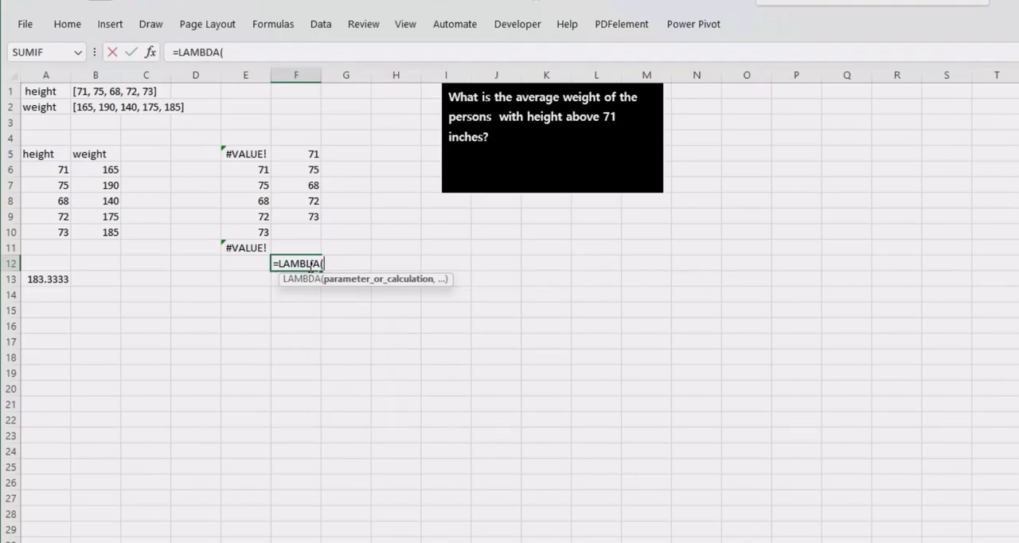
pyautogui.press('BackSpace')
pyautogui.press('BackSpace')
pyautogui.press('BackSpace')
pyautogui.press('BackSpace')
pyautogui.press('BackSpace')
pyautogui.press('BackSpace')
pyautogui.press('BackSpace')
pyautogui.press('BackSpace')
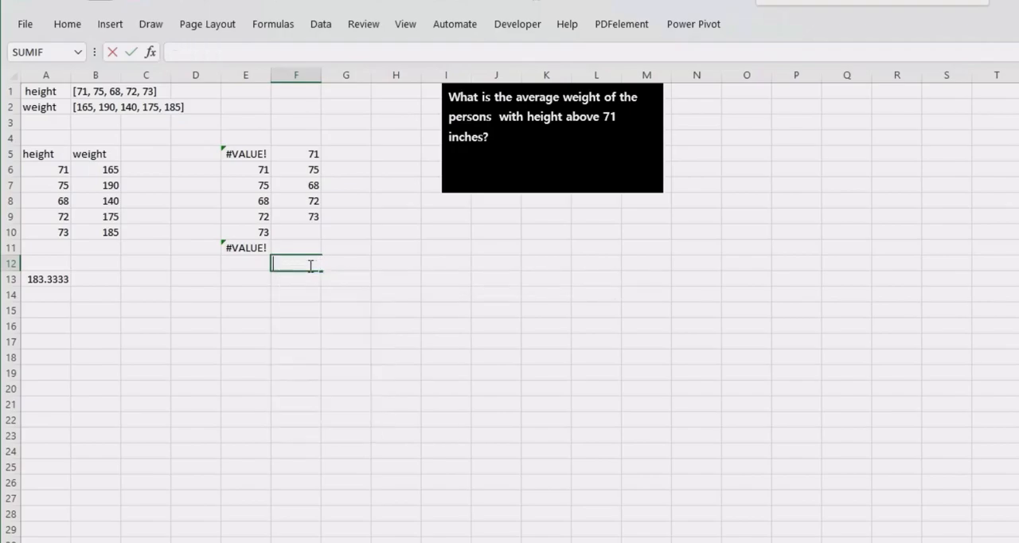
pyautogui.click(239, 152)
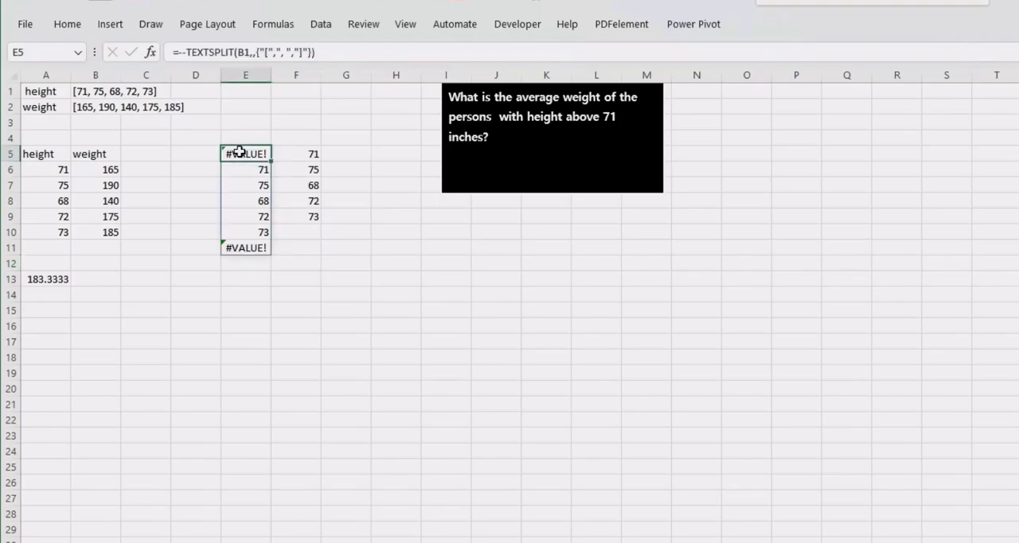
# - Start a LAMBDA formula in F12 with _txt as its parameter
pyautogui.click(287, 266)
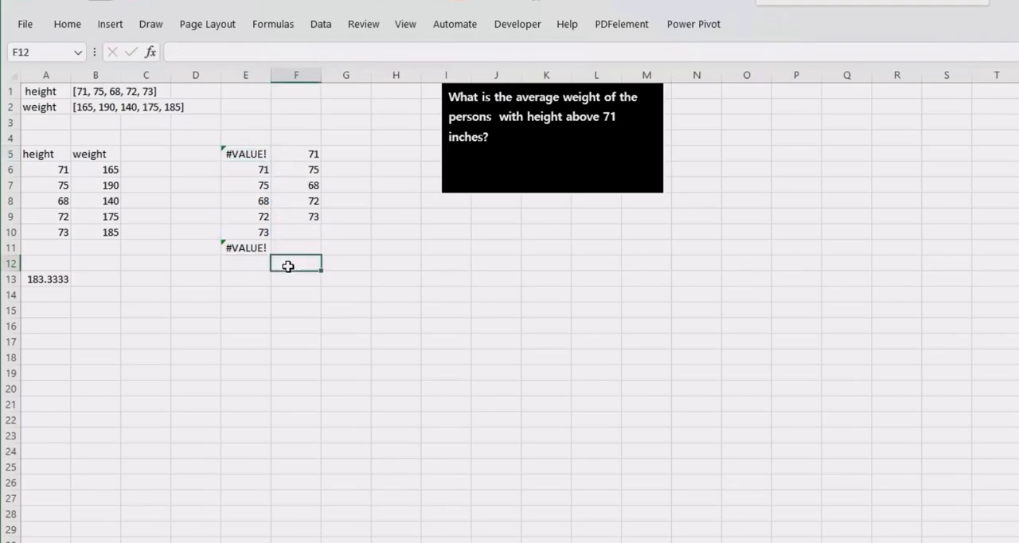
pyautogui.write('=t')
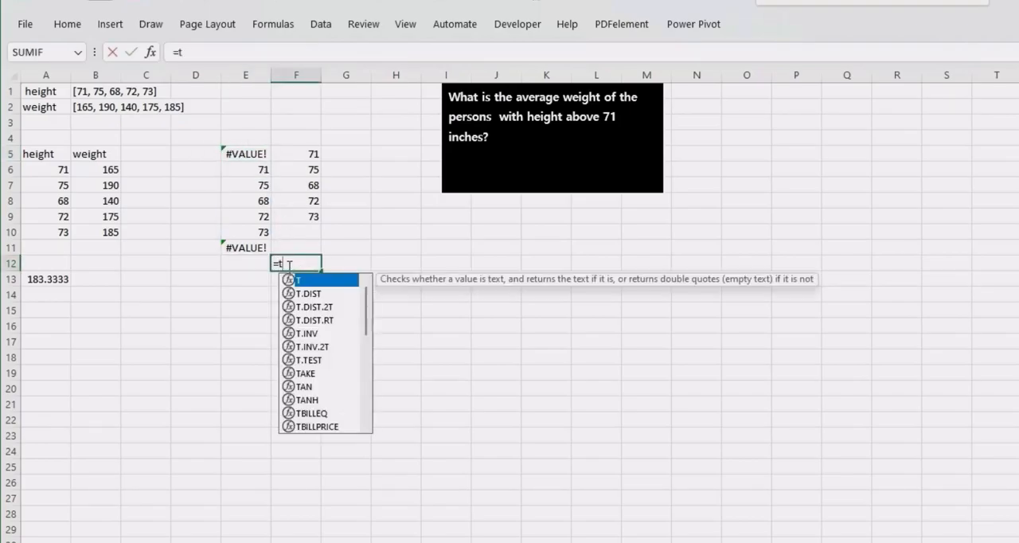
pyautogui.press('BackSpace')
pyautogui.write('lamb')
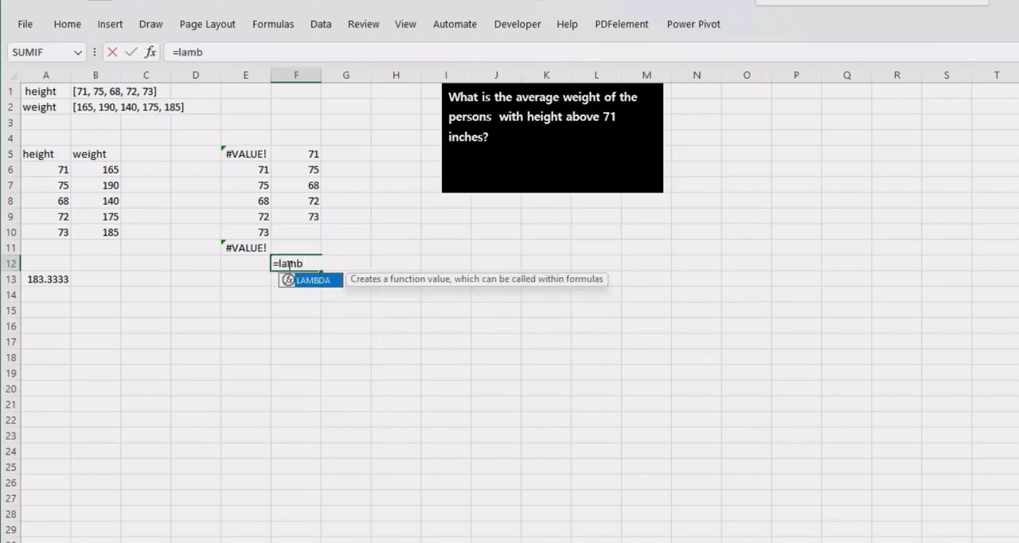
pyautogui.press('Tab')
pyautogui.write('_')
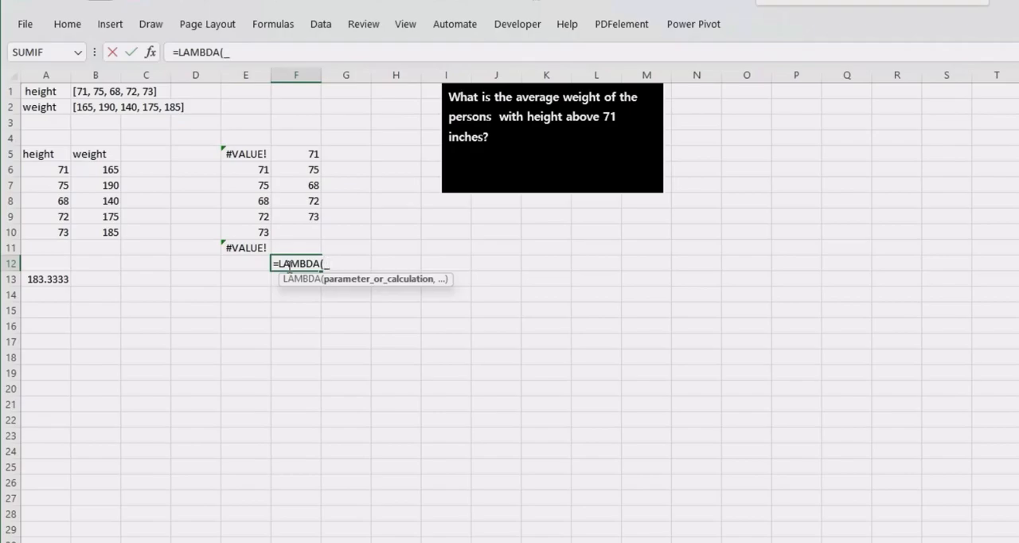
pyautogui.write('txt,')
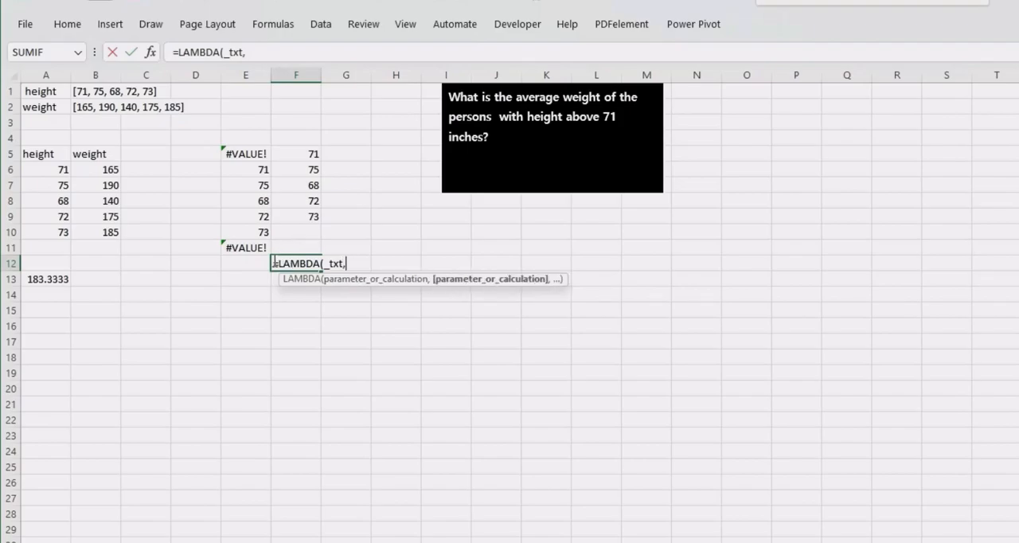
# - Store the unfinished LAMBDA formula in F12 as text by putting an apostrophe before the equals sign
pyautogui.click(277, 263)
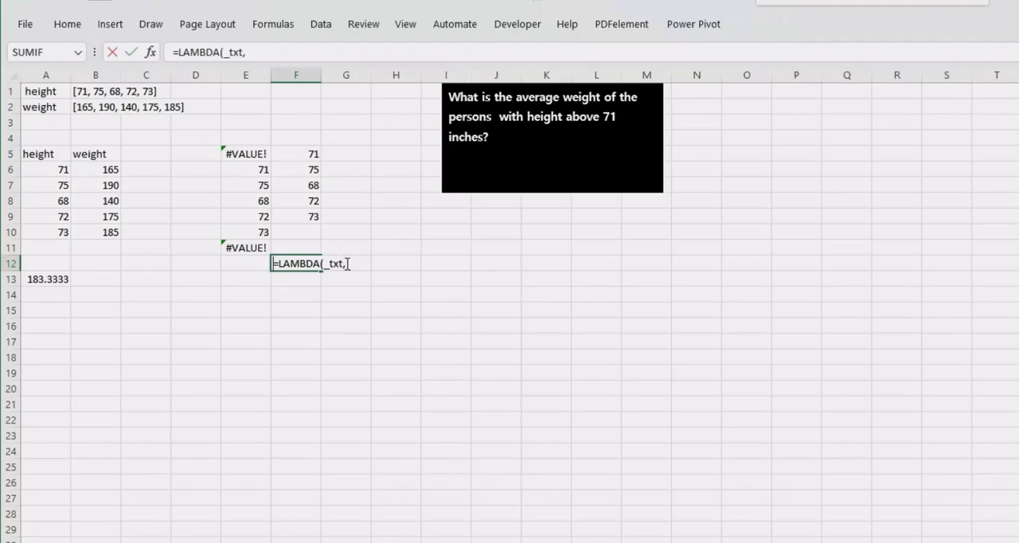
pyautogui.click(348, 263)
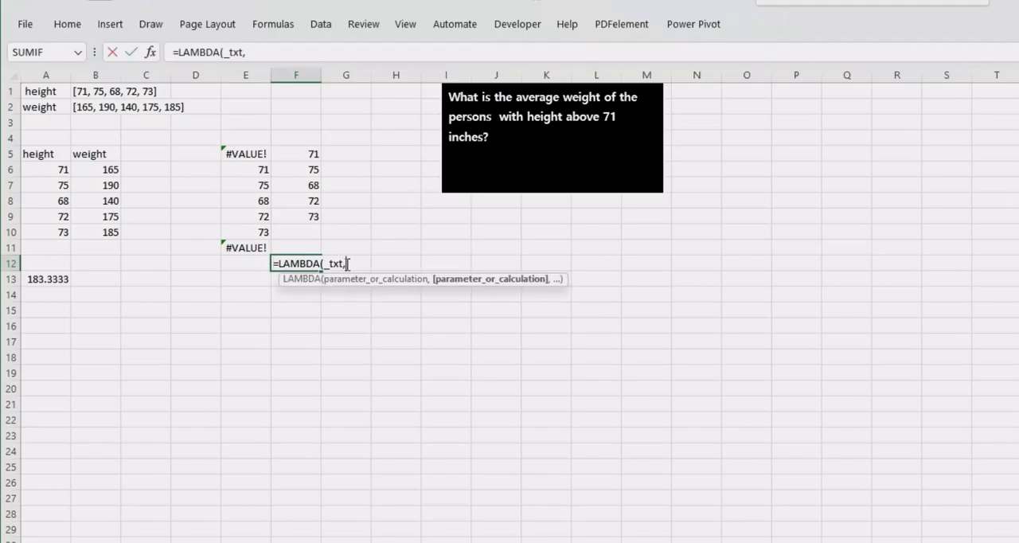
pyautogui.click(276, 263)
pyautogui.write(';')
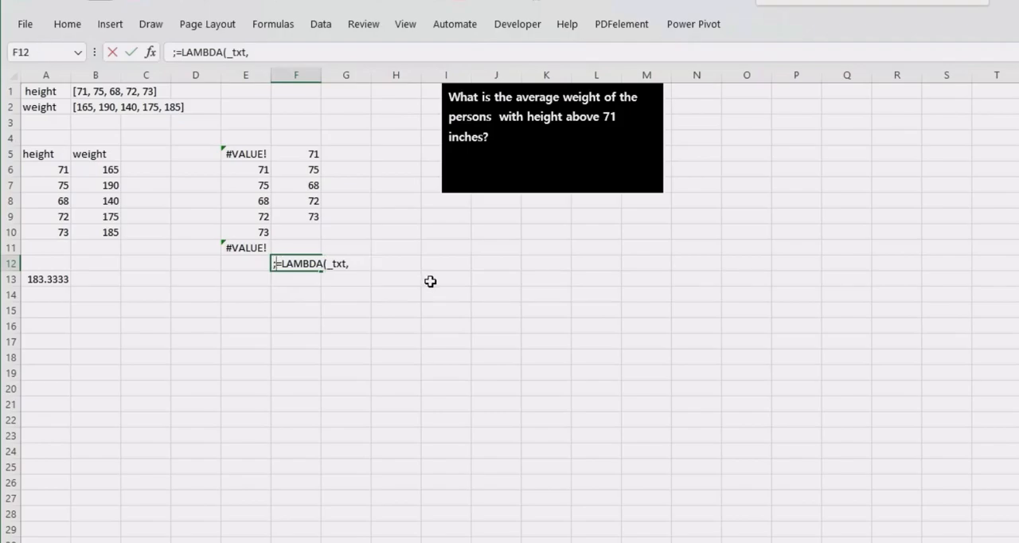
pyautogui.press('BackSpace')
pyautogui.write("'")
pyautogui.press('Return')
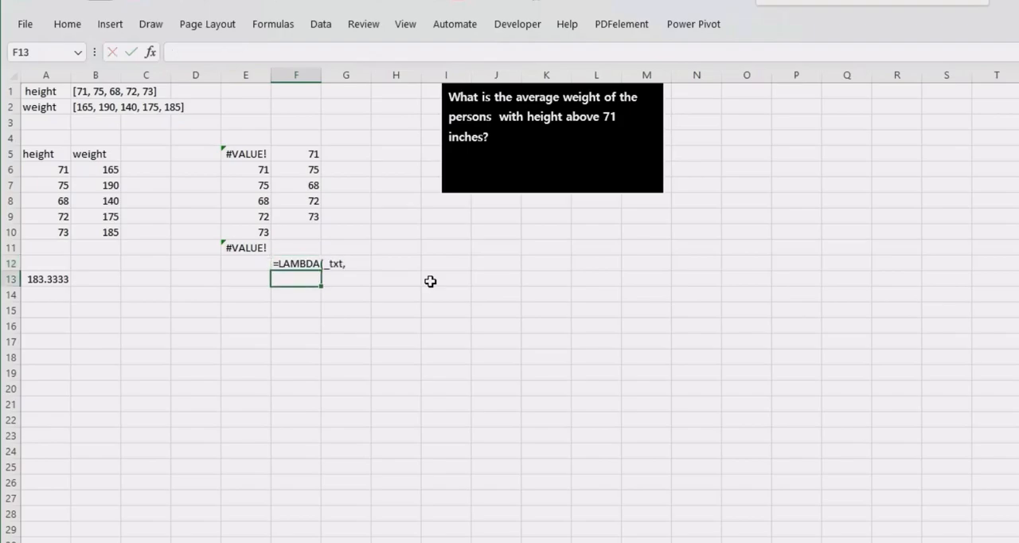
# - Copy the complete double-minus TEXTSPLIT formula from E5, leaving the cell's contents intact
pyautogui.click(227, 156)
pyautogui.moveTo(327, 53); pyautogui.dragTo(118, 52)
pyautogui.hotkey('ctrl', 'c')
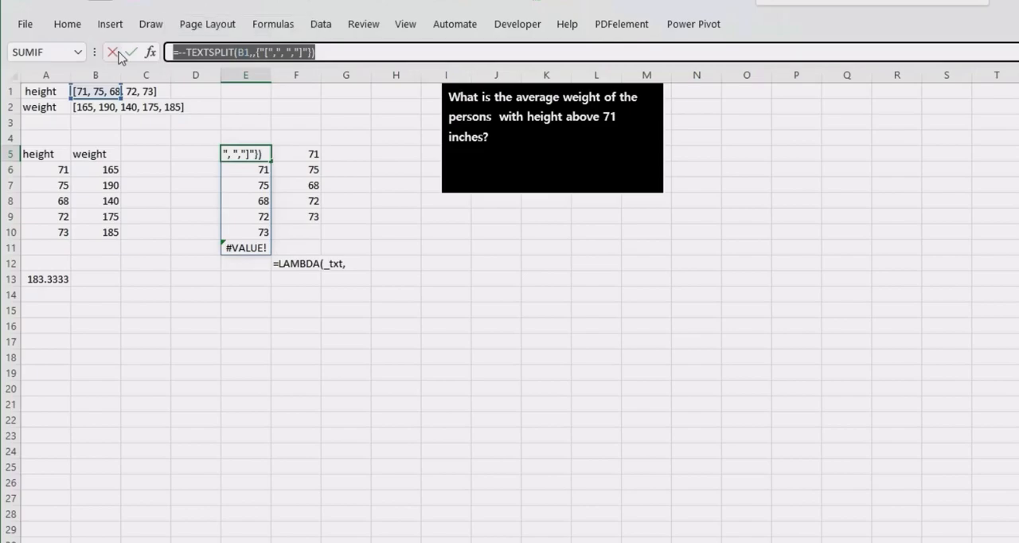
pyautogui.press('Return')
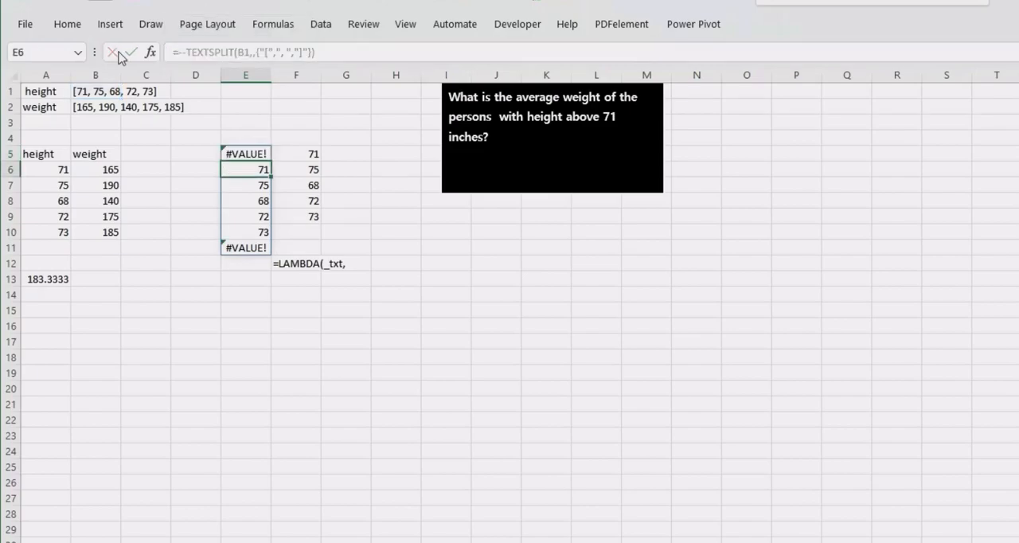
# - Remove the apostrophe in F12 and paste the copied formula as the LAMBDA calculation, trimmed to start at -TEXTSPLIT(B1
pyautogui.doubleClick(297, 262)
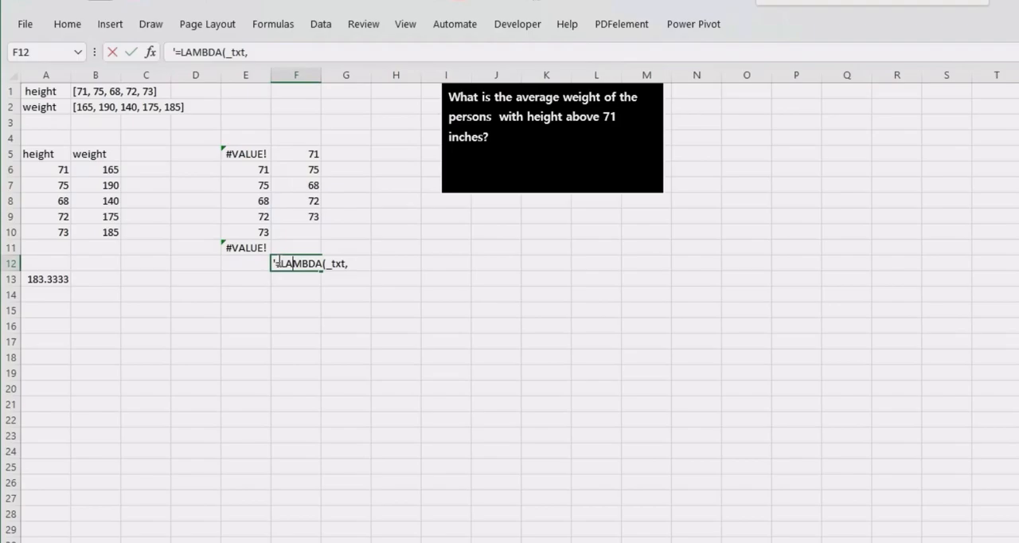
pyautogui.press('BackSpace')
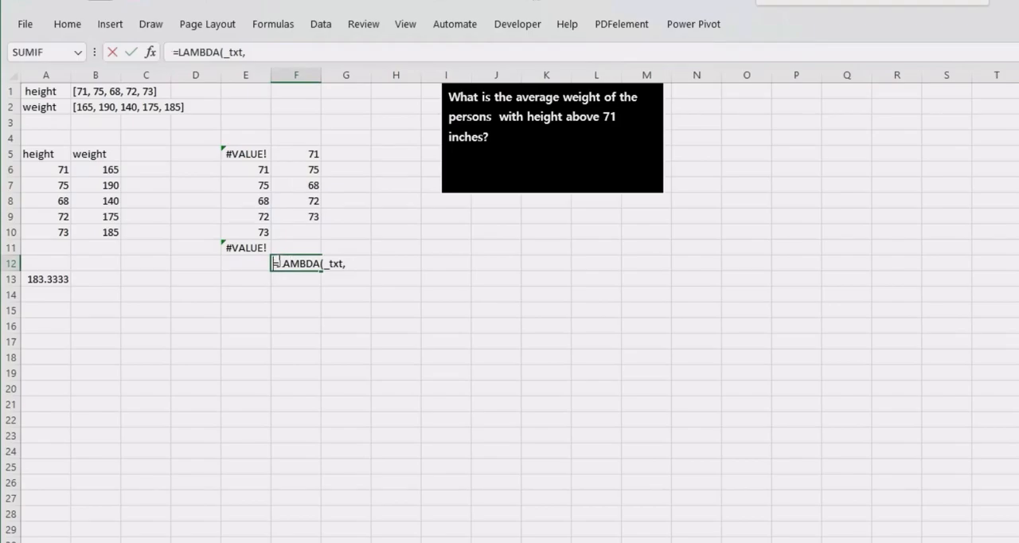
pyautogui.click(363, 266)
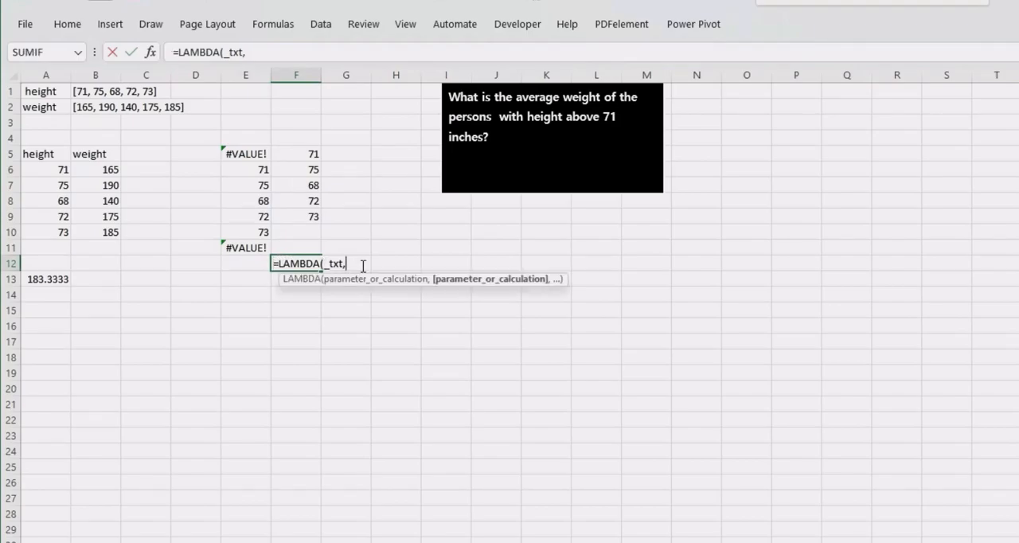
pyautogui.hotkey('ctrl', 'v')
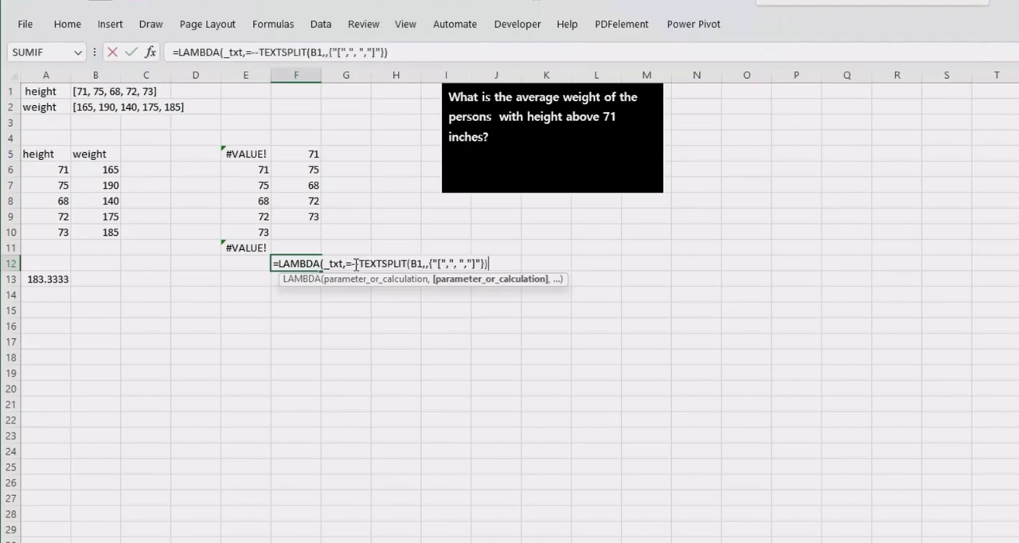
pyautogui.click(355, 263)
pyautogui.press('BackSpace')
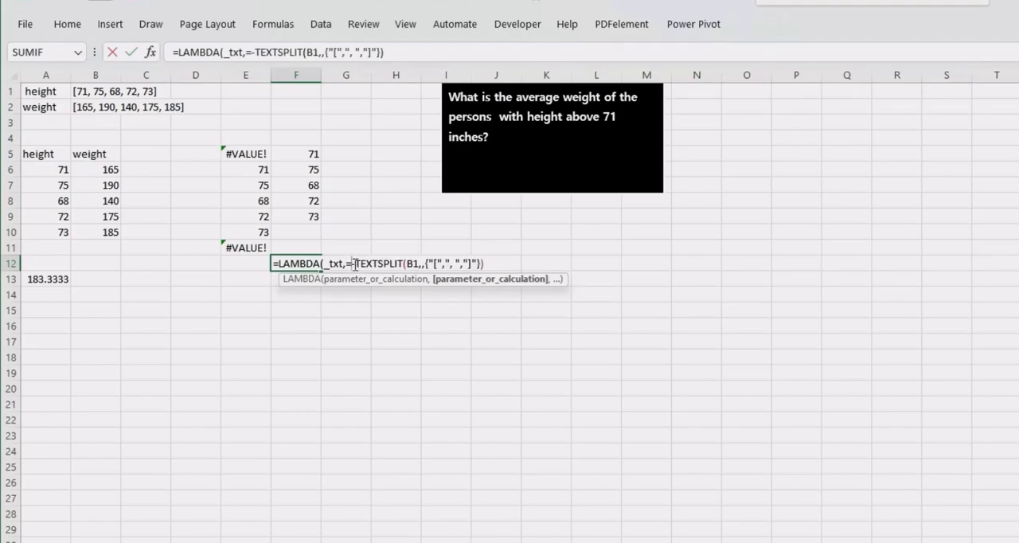
pyautogui.press('BackSpace')
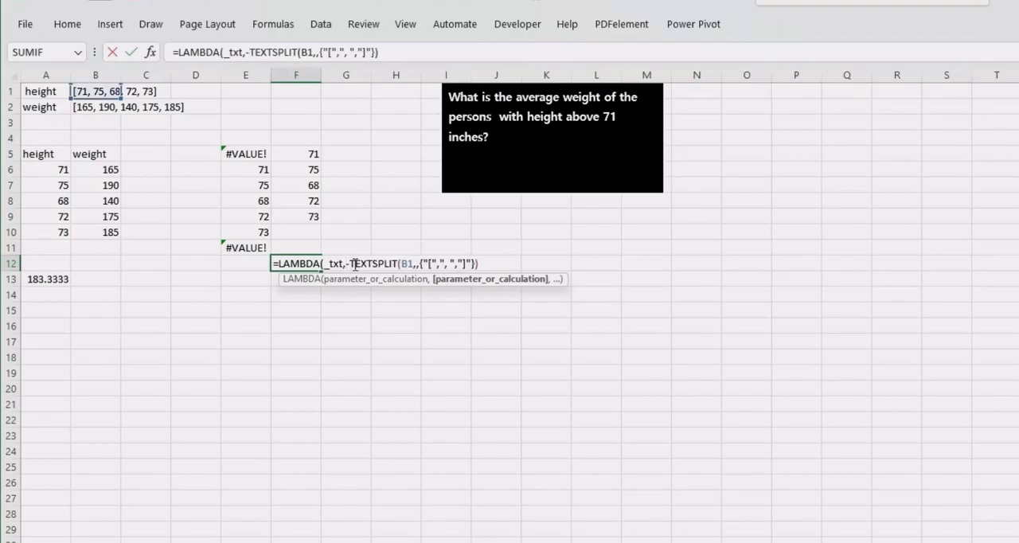
# - Replace B1 with _txt inside TEXTSPLIT and enter the LAMBDA formula in F12, accepting the correction that adds the missing closing parenthesis
pyautogui.click(412, 263)
pyautogui.press('BackSpace')
pyautogui.press('BackSpace')
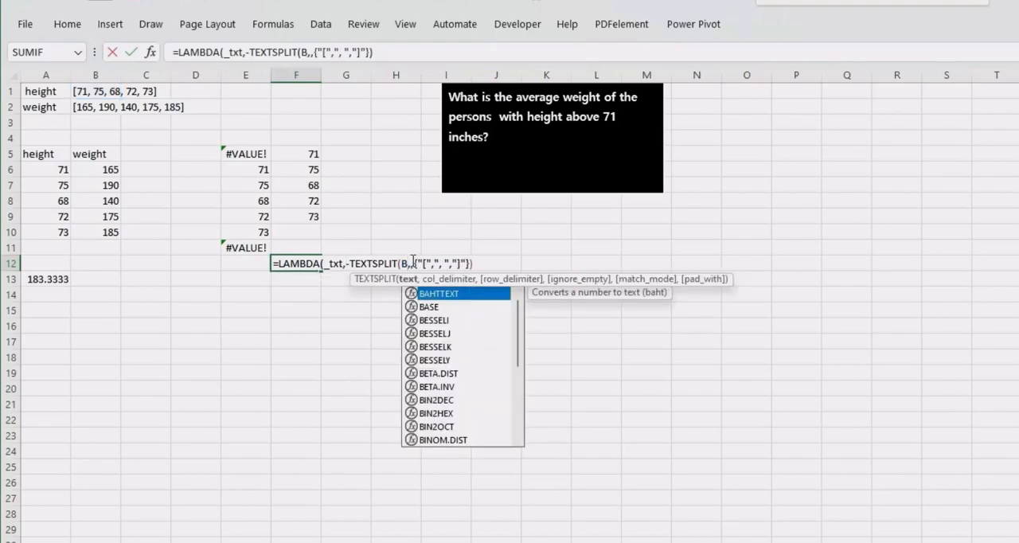
pyautogui.write('_')
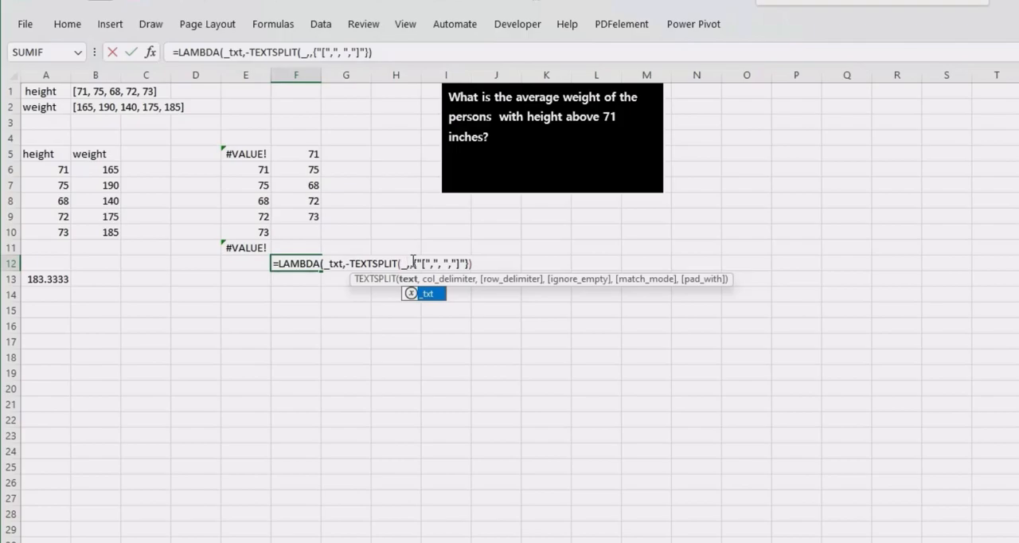
pyautogui.press('Tab')
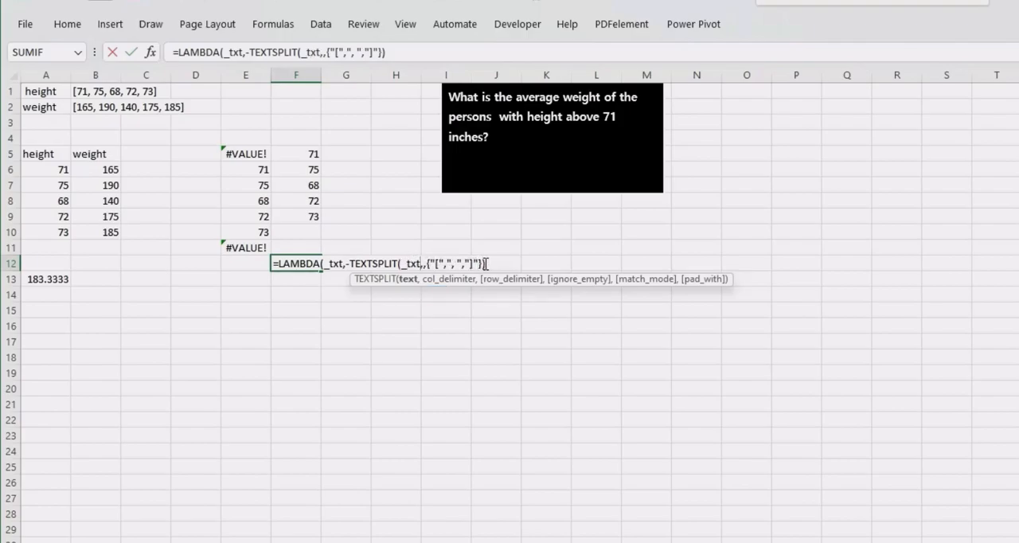
pyautogui.press('Return')
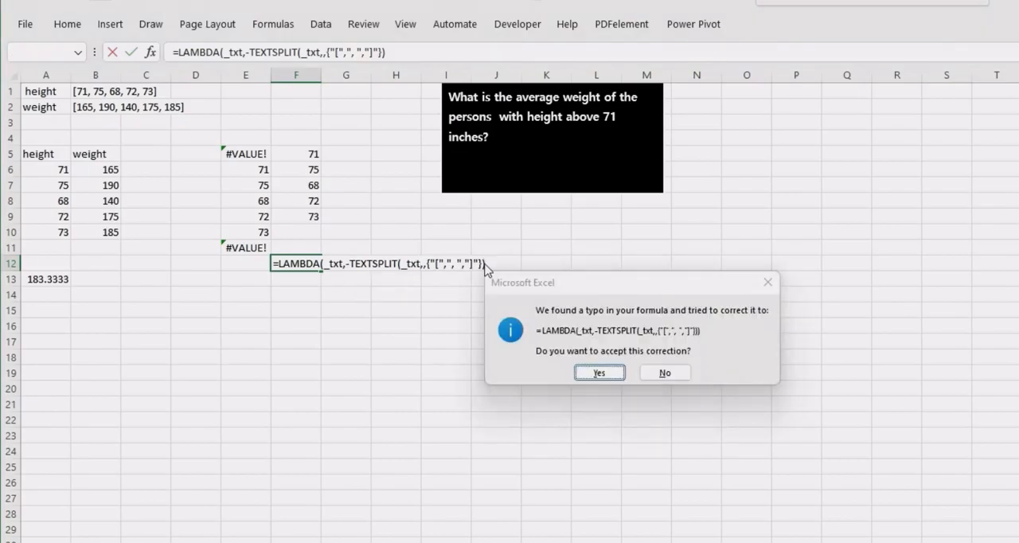
pyautogui.press('Return')
# - Copy the complete LAMBDA formula from F12, leaving the cell's contents intact
pyautogui.click(293, 265)
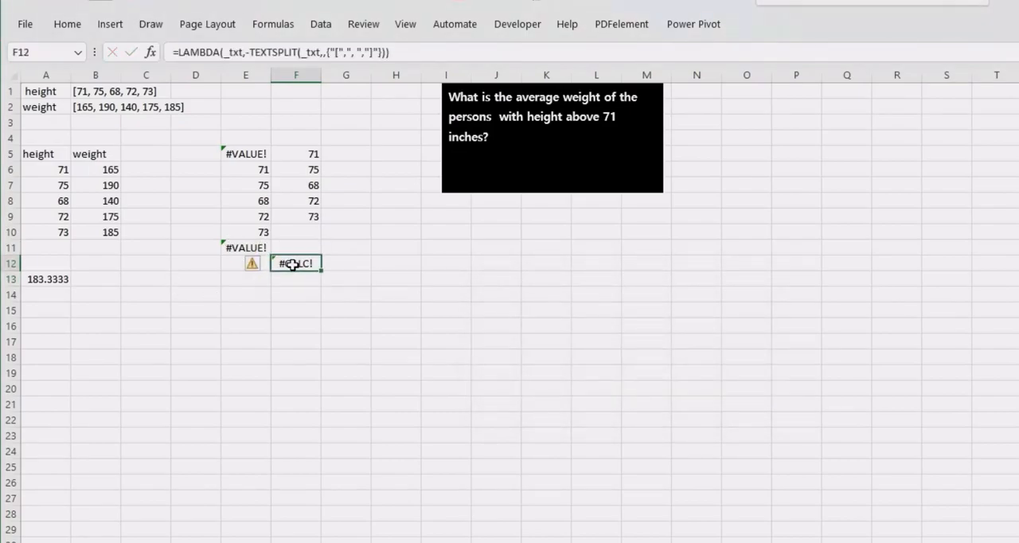
pyautogui.doubleClick(293, 264)
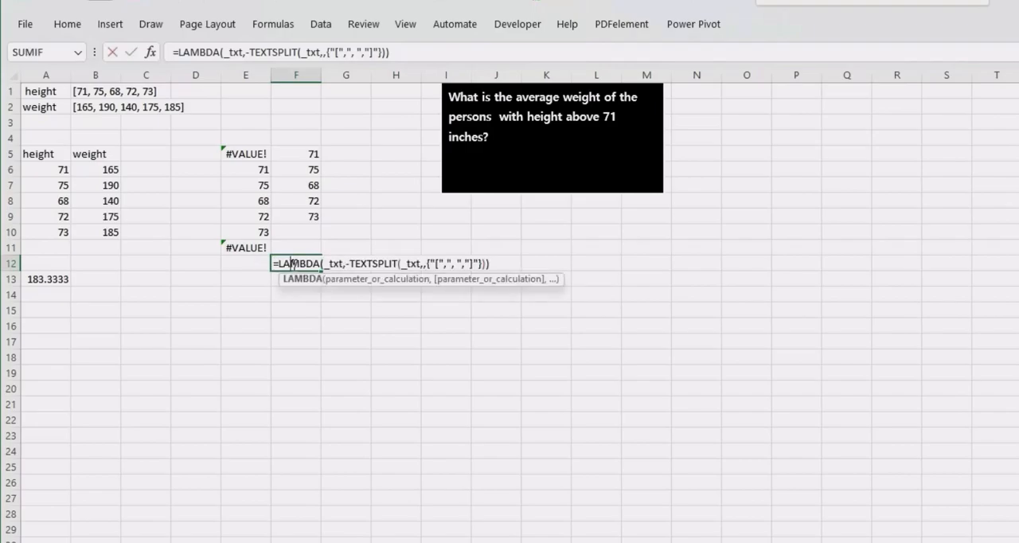
pyautogui.moveTo(502, 263); pyautogui.dragTo(250, 257)
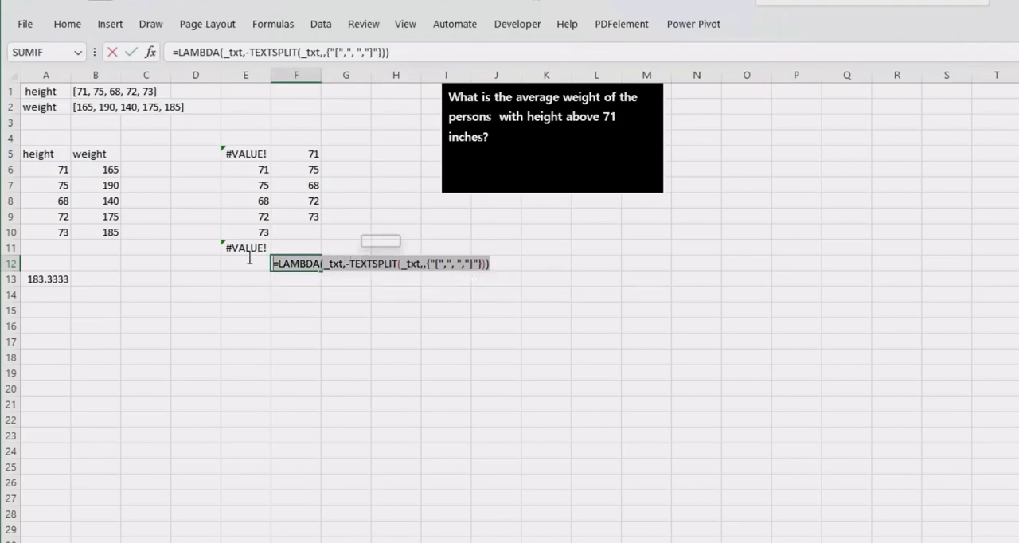
pyautogui.press('Return')
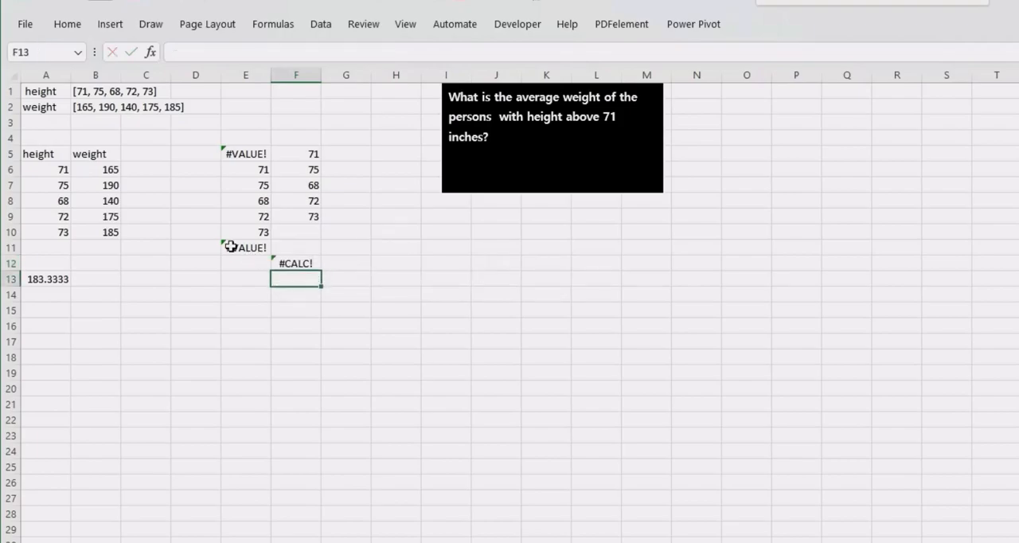
# - Define a workbook-scoped name splitter that refers to the copied LAMBDA formula, and close the Name Manager
pyautogui.click(291, 24)
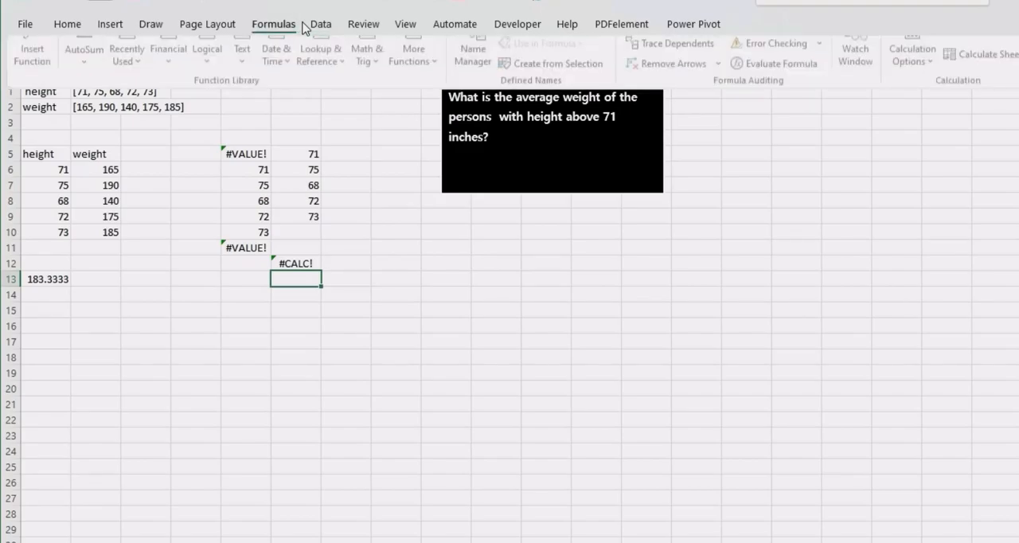
pyautogui.click(477, 65)
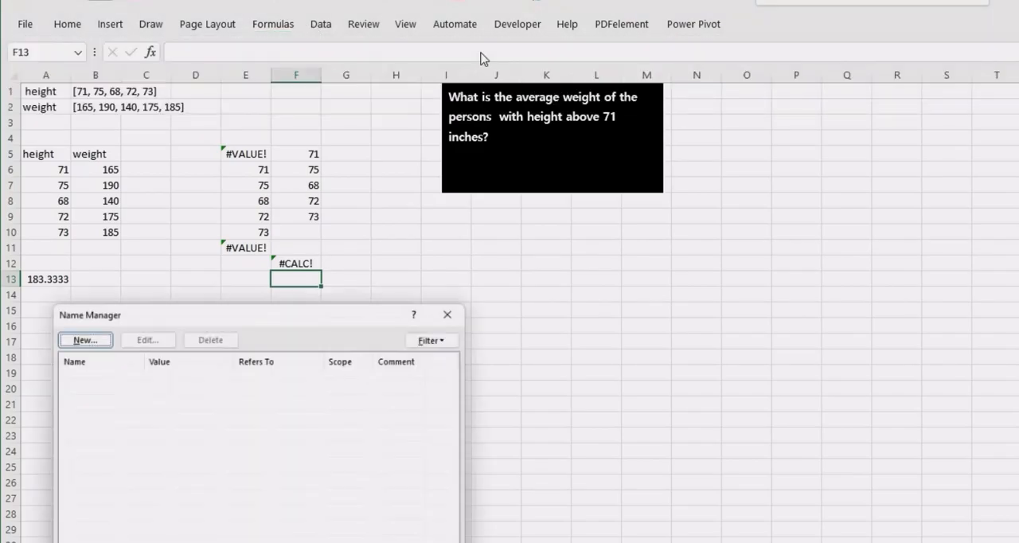
pyautogui.click(79, 335)
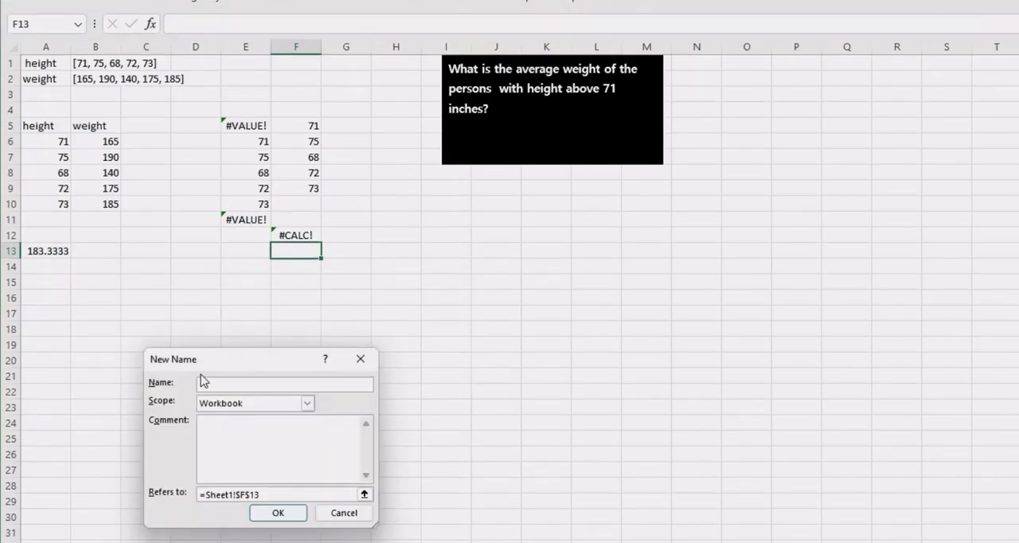
pyautogui.write('arr')
pyautogui.write('er')
pyautogui.moveTo(265, 496); pyautogui.dragTo(166, 492)
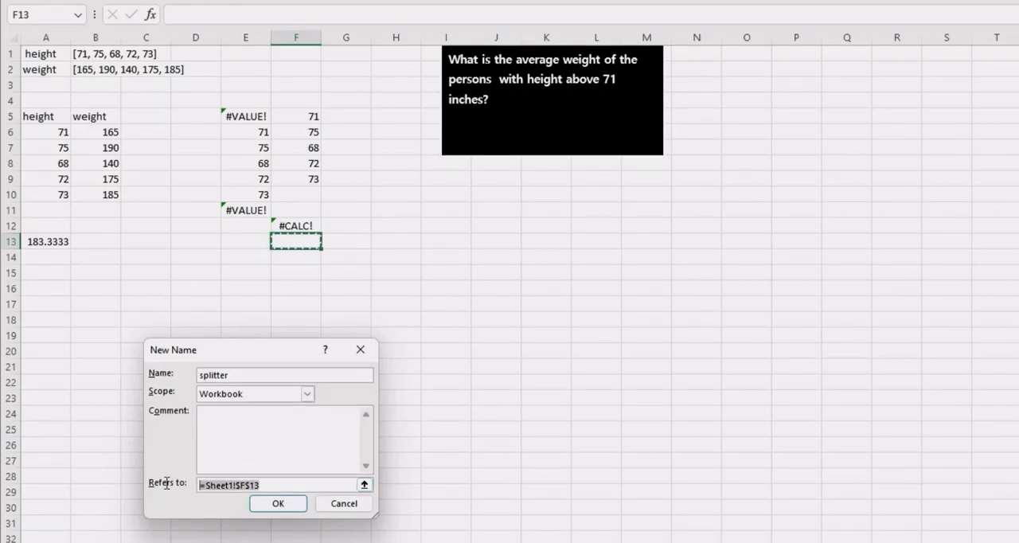
pyautogui.hotkey('ctrl', 'v')
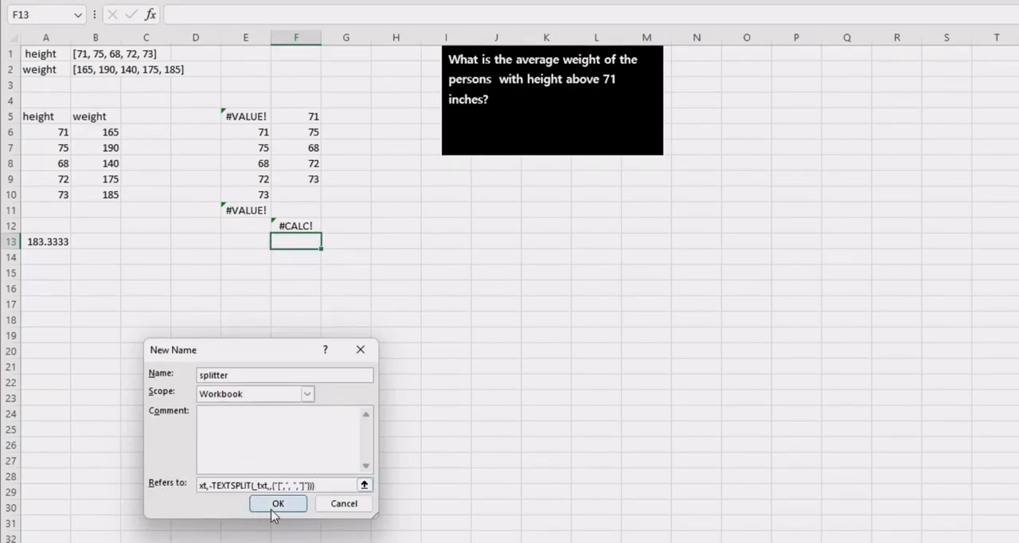
pyautogui.click(271, 510)
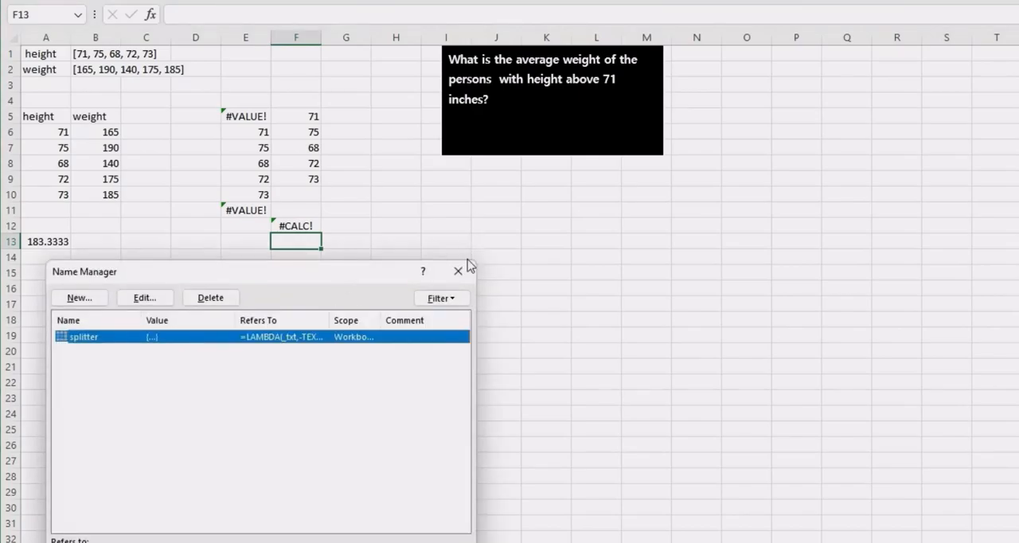
pyautogui.click(460, 270)
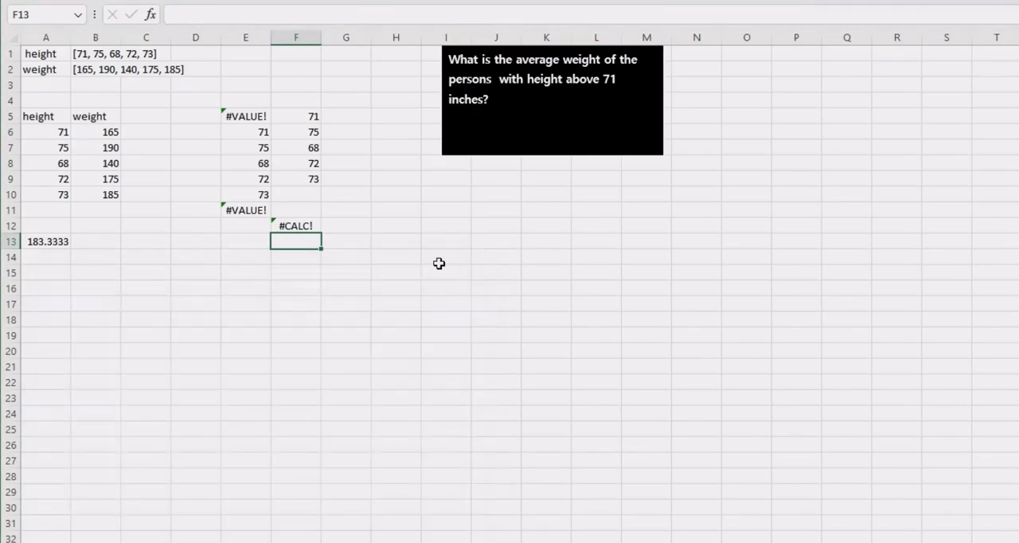
# - Enter =splitter(B1) in C15 to split the bracketed height list with the named function
pyautogui.click(142, 272)
pyautogui.write('=splitter(')
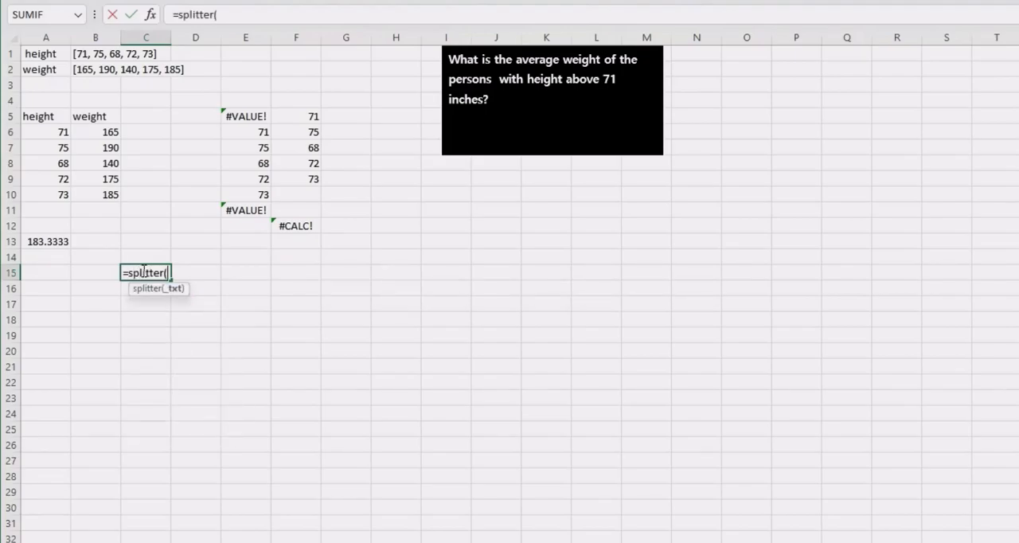
pyautogui.click(57, 131)
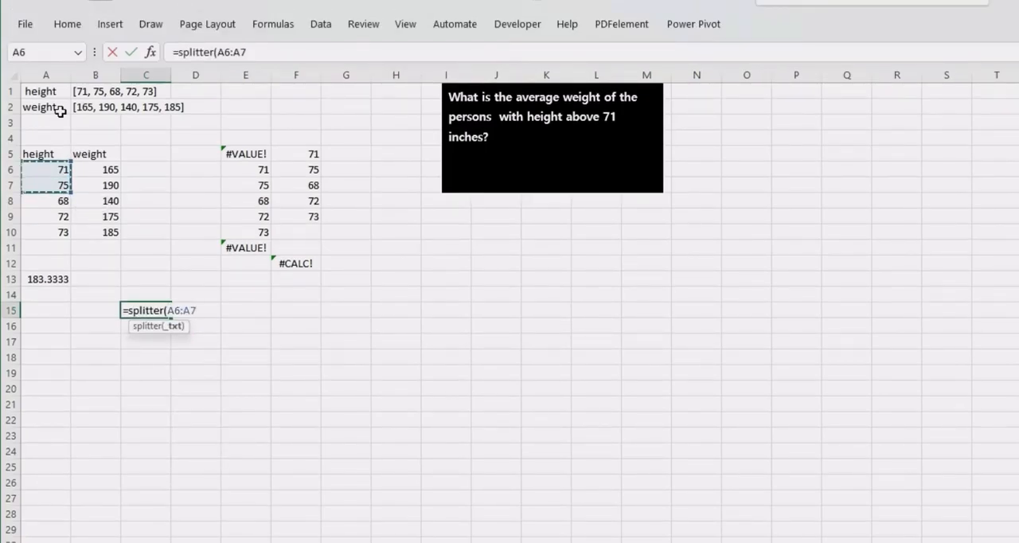
pyautogui.click(81, 94)
pyautogui.write("'")
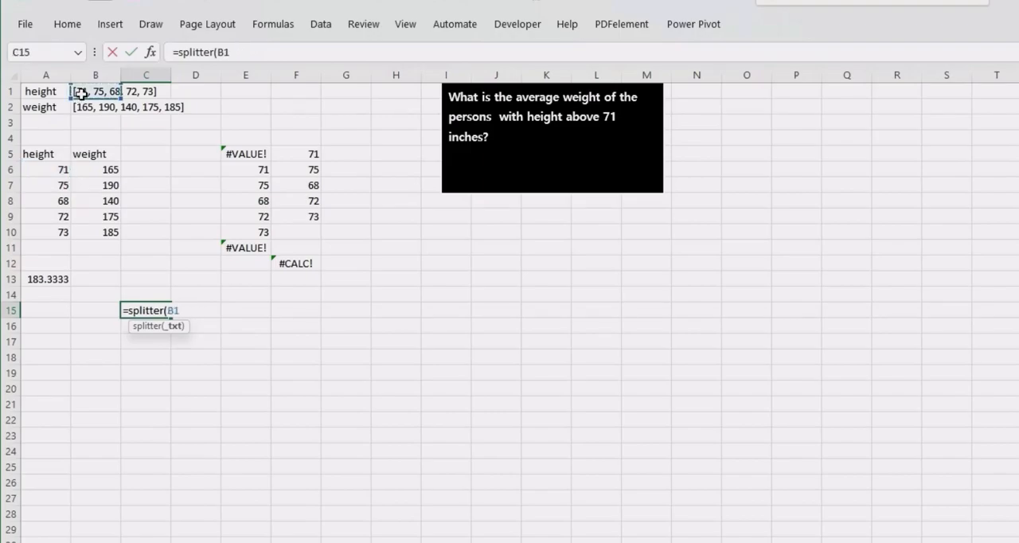
pyautogui.write(')')
pyautogui.press('Return')
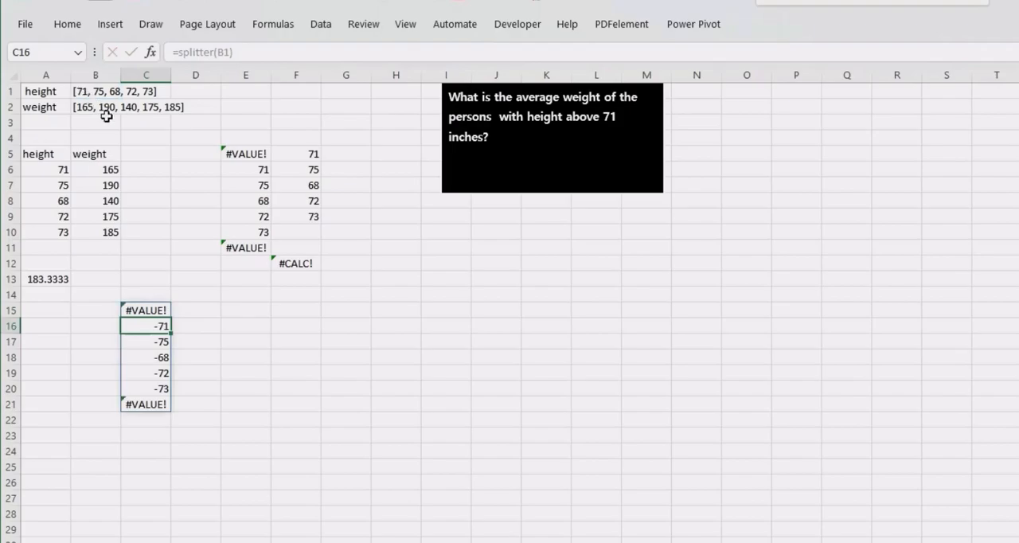
# - Check the formulas in E5, F5 and C15, and add a second minus sign before TEXTSPLIT in the F12 LAMBDA
pyautogui.click(242, 152)
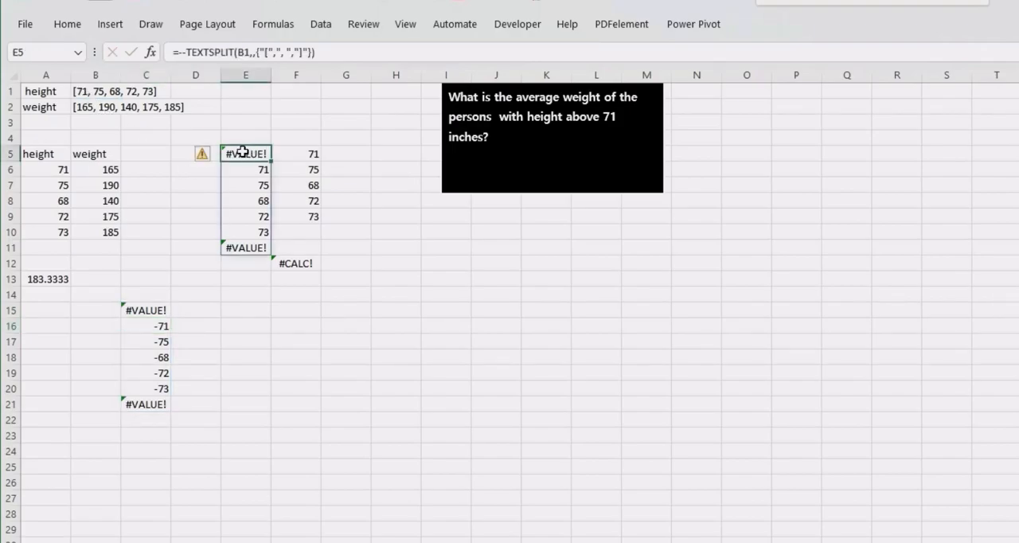
pyautogui.click(299, 148)
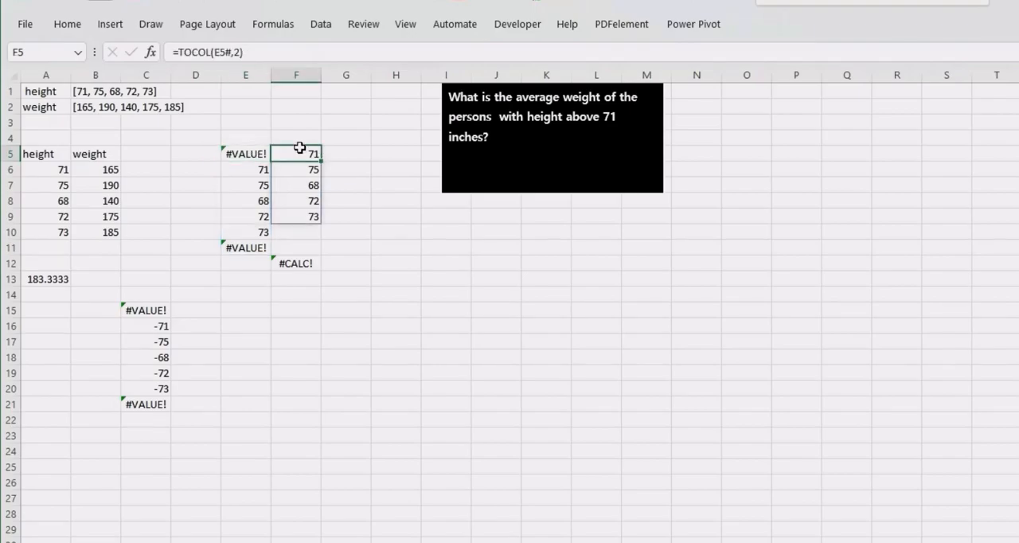
pyautogui.click(146, 312)
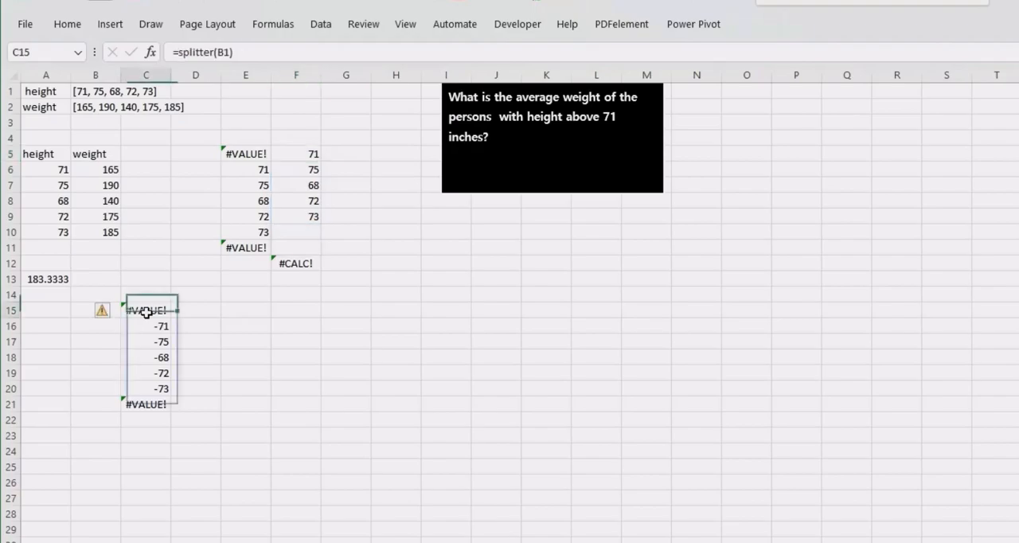
pyautogui.doubleClick(145, 311)
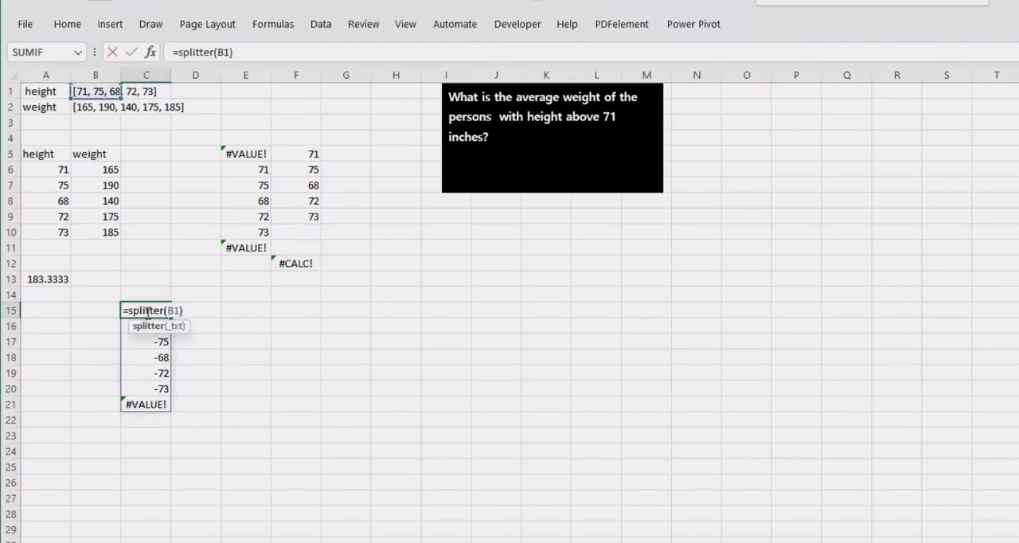
pyautogui.press('Return')
pyautogui.click(301, 152)
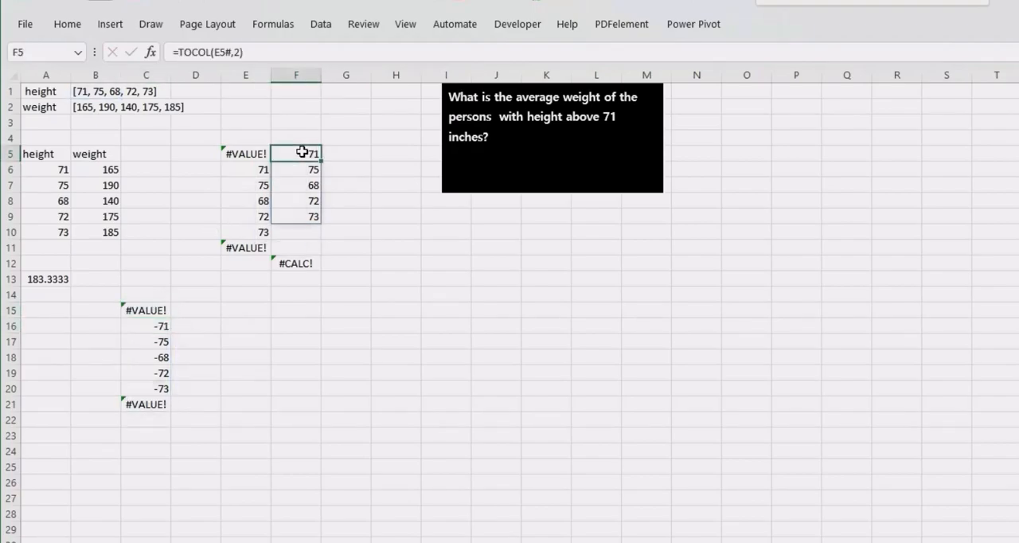
pyautogui.click(285, 263)
pyautogui.doubleClick(285, 263)
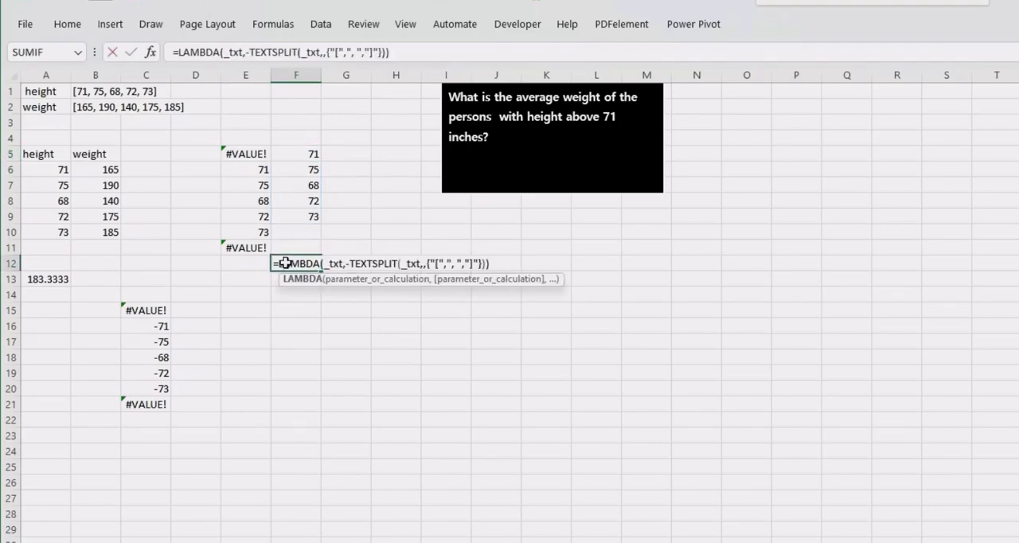
pyautogui.click(351, 263)
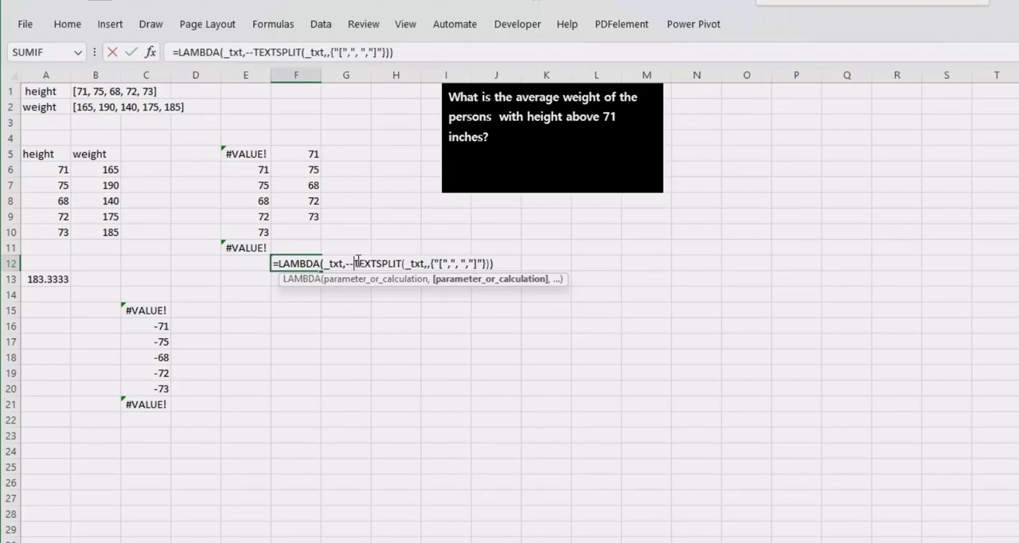
pyautogui.press('Return')
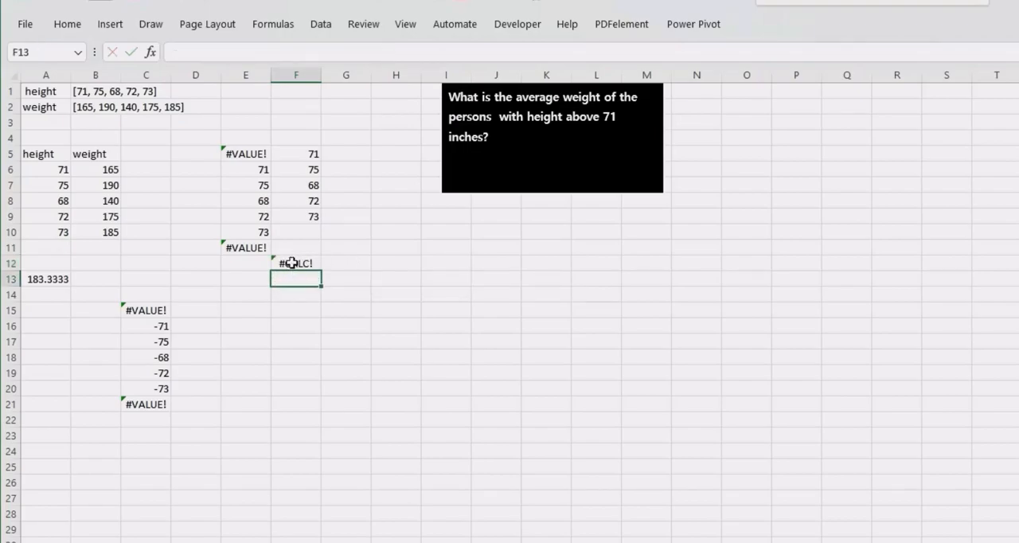
# - Insert TOCOL with its opening parenthesis before --TEXTSPLIT in the F12 LAMBDA formula
pyautogui.doubleClick(293, 261)
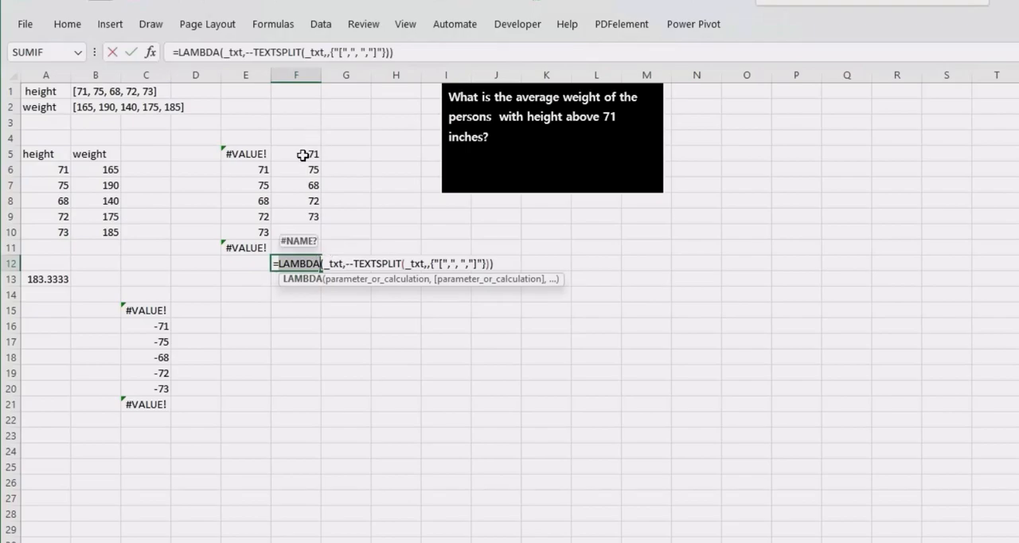
pyautogui.click(347, 265)
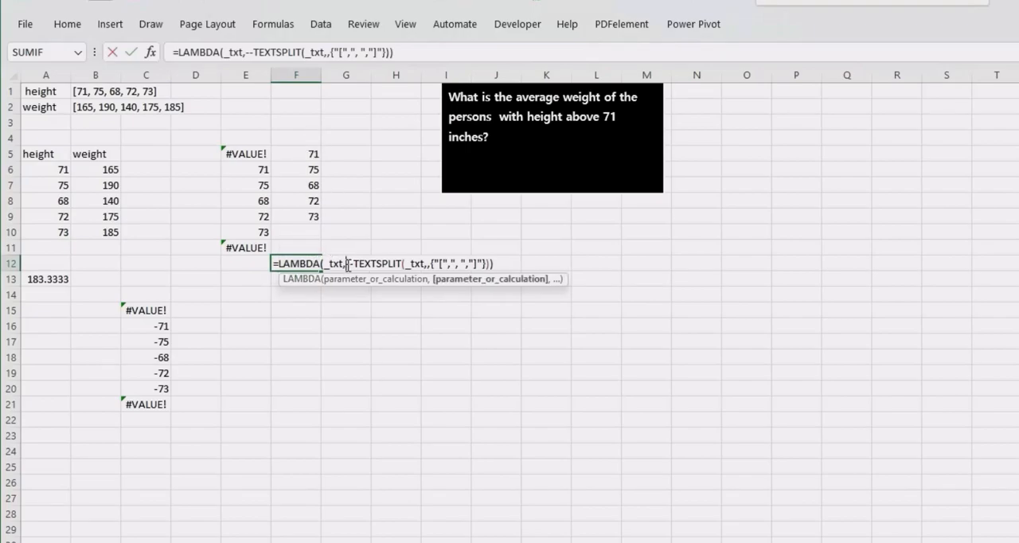
pyautogui.write('TTOCO')
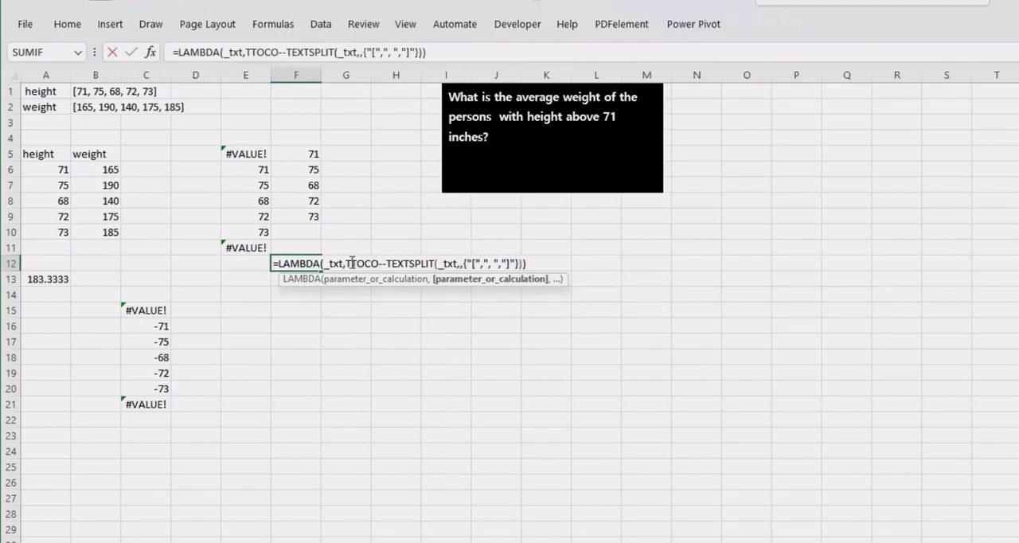
pyautogui.click(351, 262)
pyautogui.press('BackSpace')
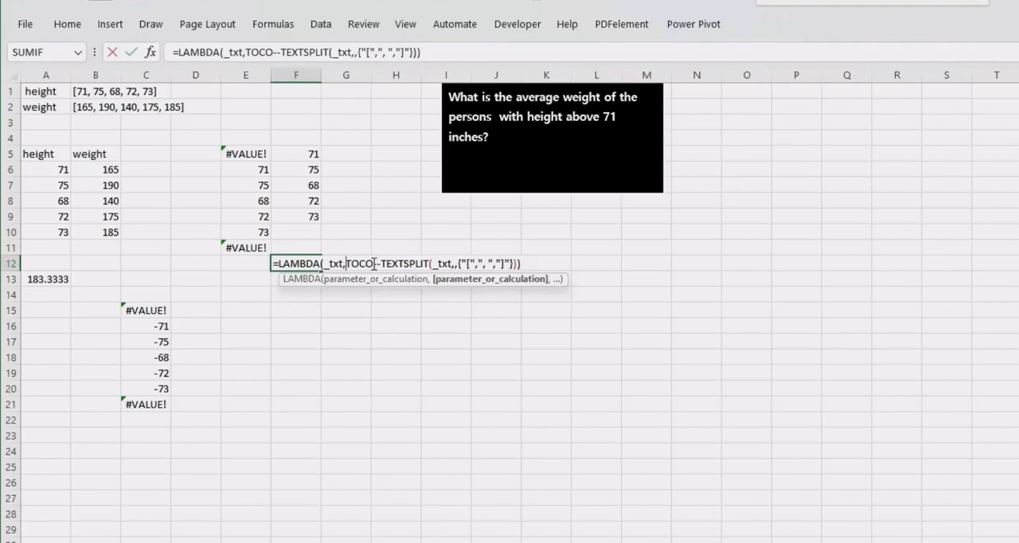
pyautogui.write('L')
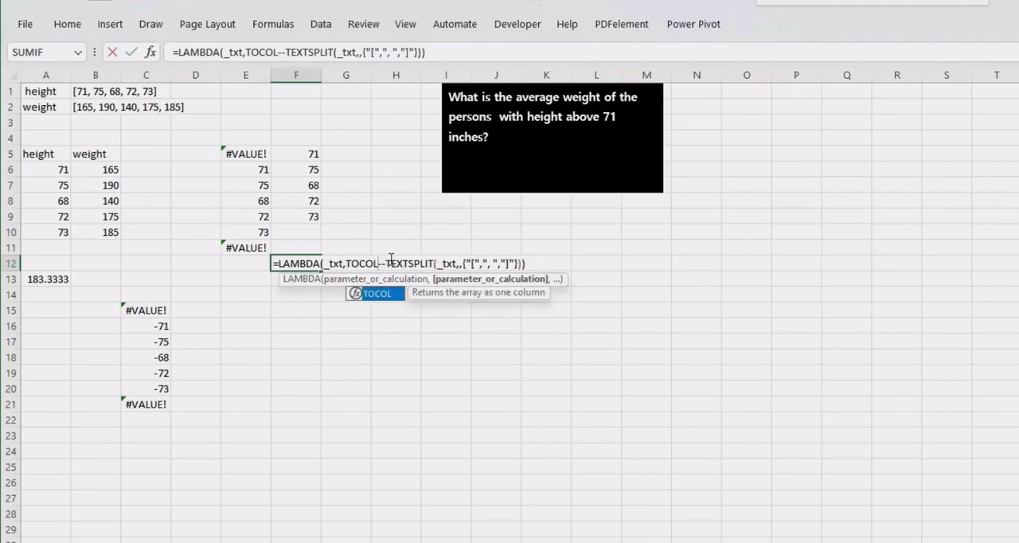
pyautogui.write('(')
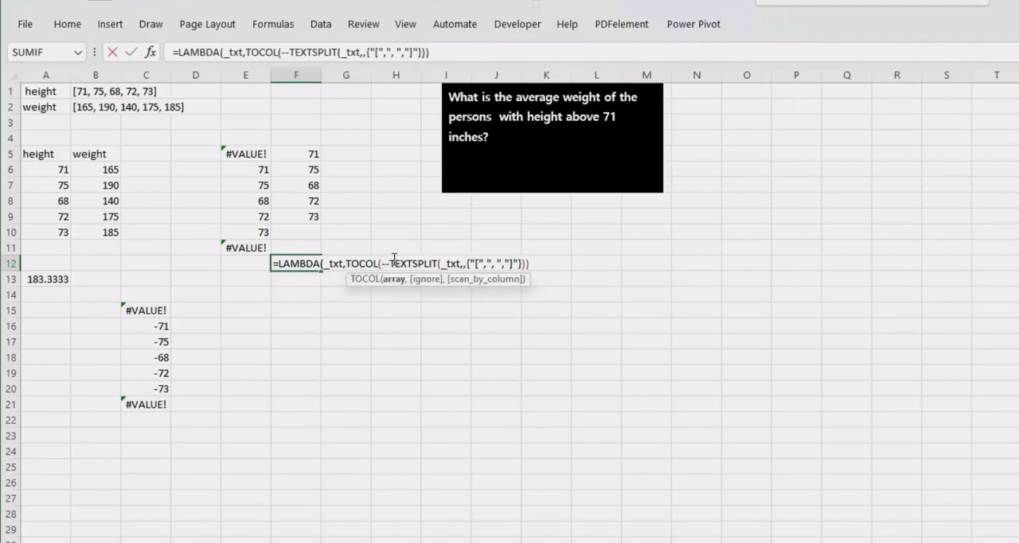
# - Complete TOCOL in F12 with ignore option 2 for errors, close both parentheses and enter the formula
pyautogui.click(532, 263)
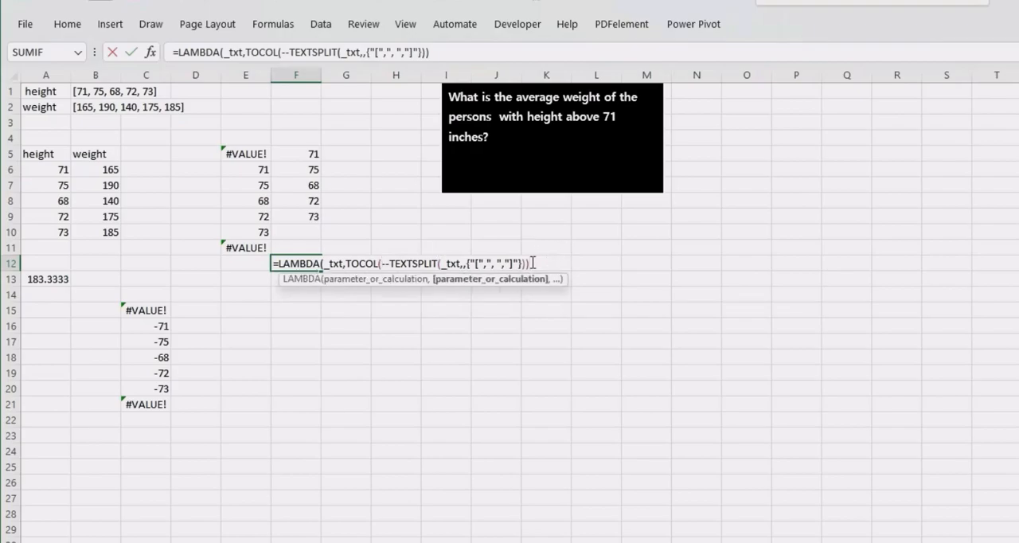
pyautogui.press('BackSpace')
pyautogui.write(',')
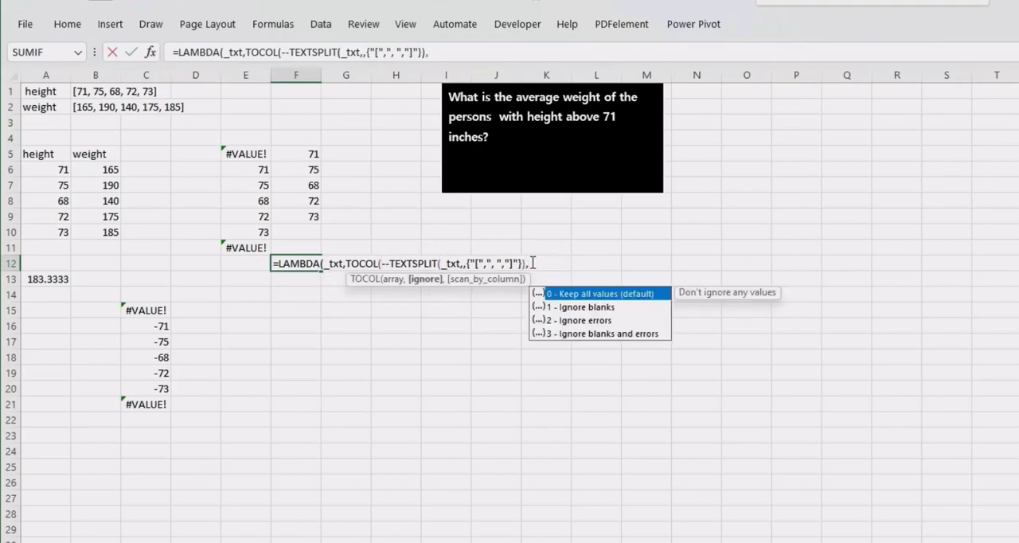
pyautogui.write('2))')
pyautogui.press('Return')
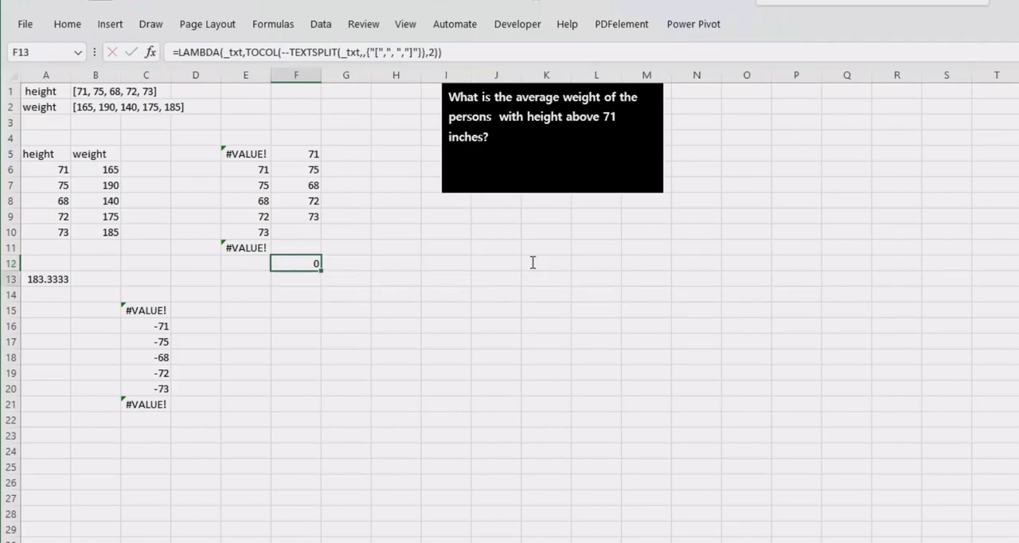
# - Copy the revised LAMBDA formula with TOCOL from F12, leaving the cell's contents intact
pyautogui.click(306, 264)
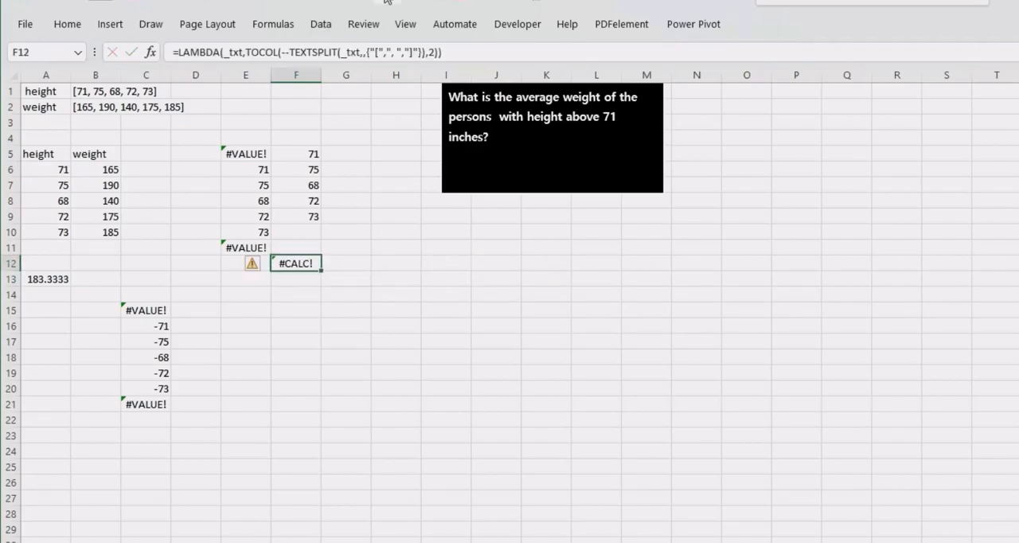
pyautogui.moveTo(450, 49); pyautogui.dragTo(170, 51)
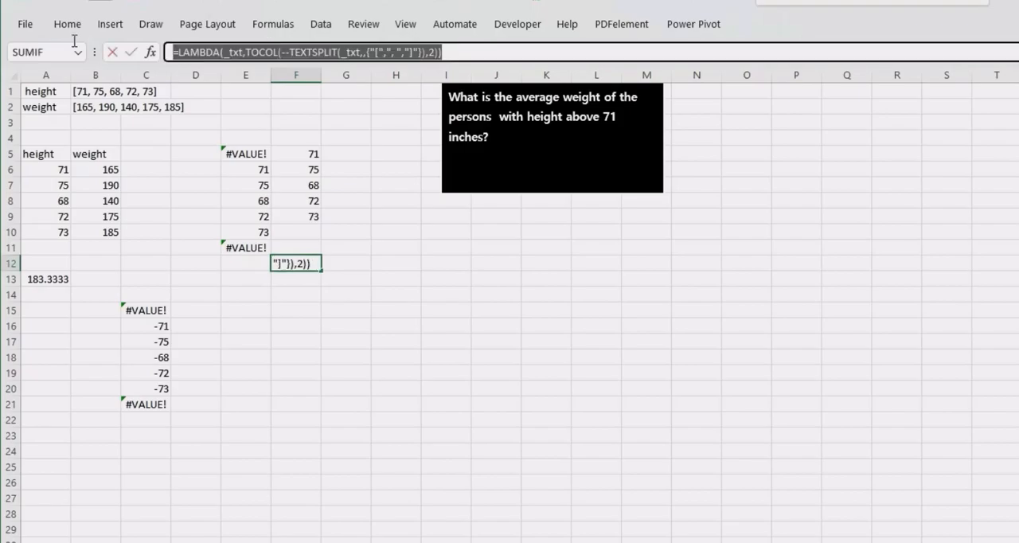
pyautogui.press('Return')
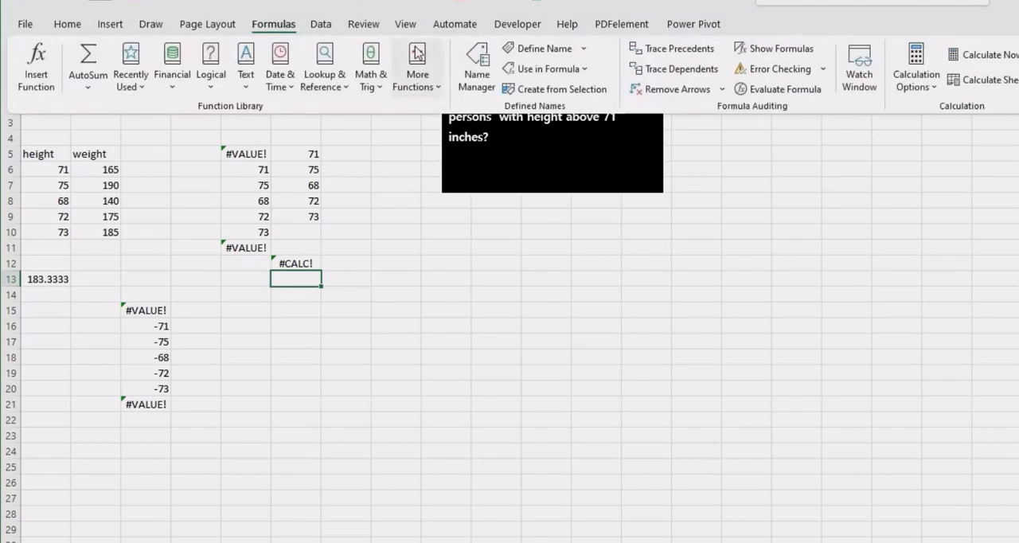
# - Replace the splitter name's reference with the copied TOCOL version of the LAMBDA and save the change
pyautogui.click(477, 64)
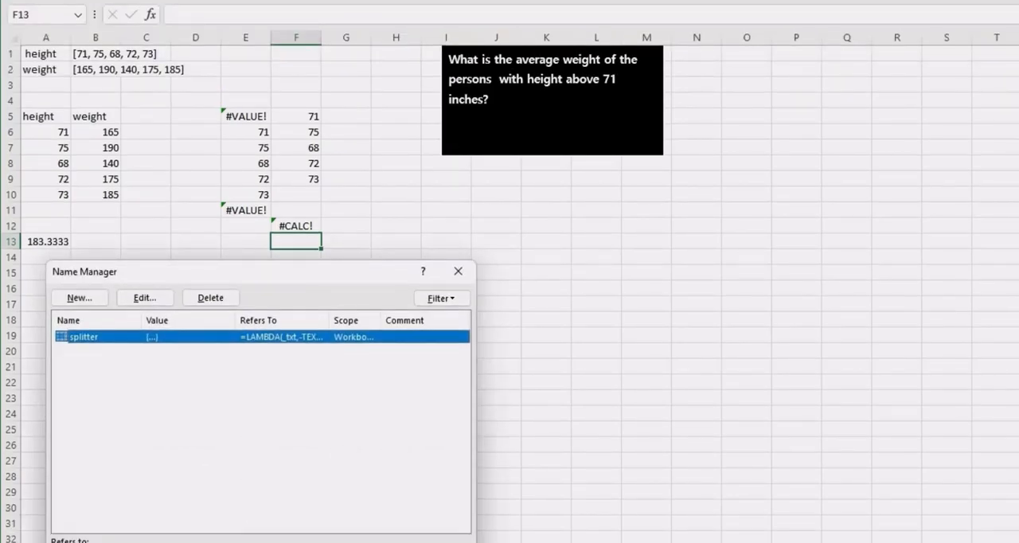
pyautogui.click(263, 542)
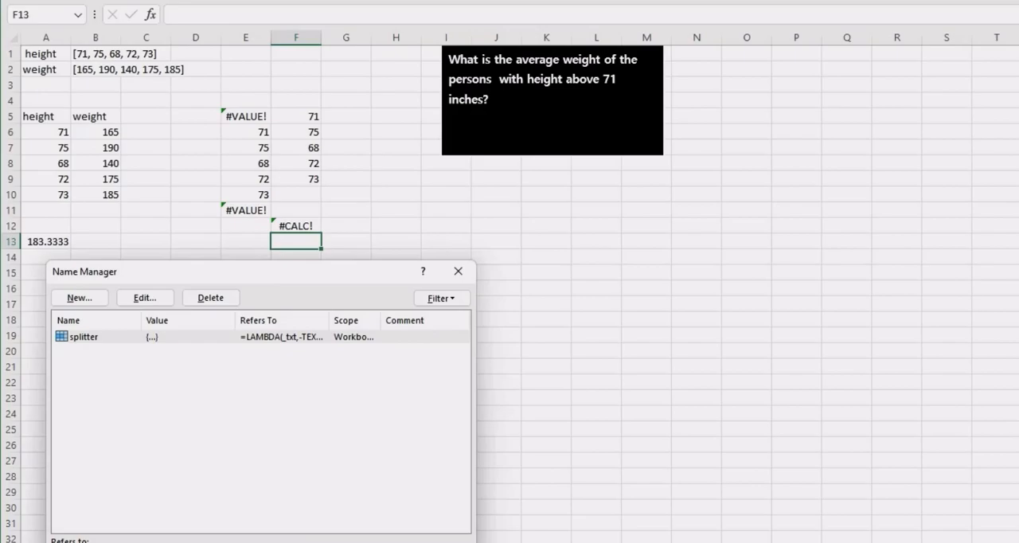
pyautogui.press('Return')
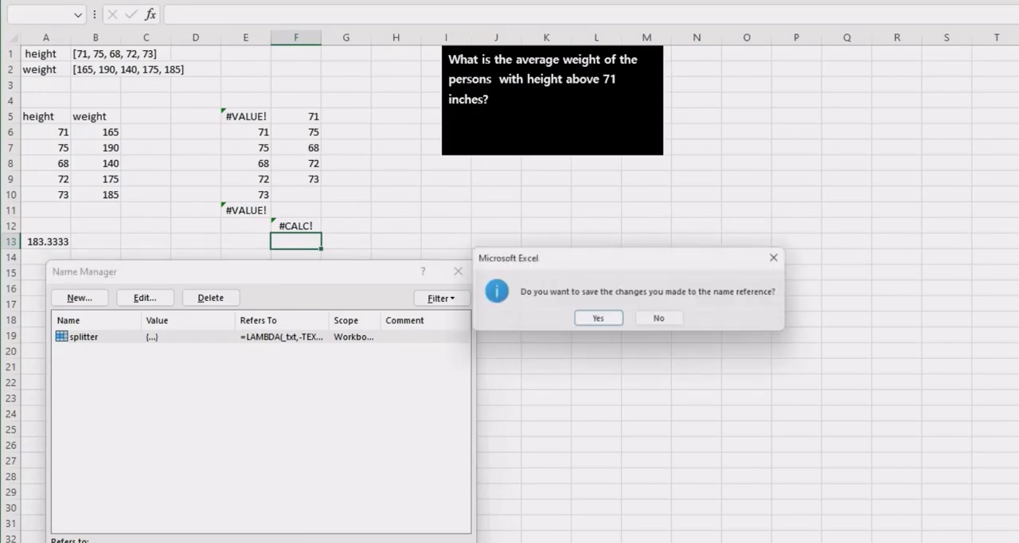
pyautogui.click(599, 319)
# - Check the splitter formula in C15, leaving the cell's contents intact
pyautogui.click(149, 283)
pyautogui.click(143, 271)
pyautogui.doubleClick(147, 272)
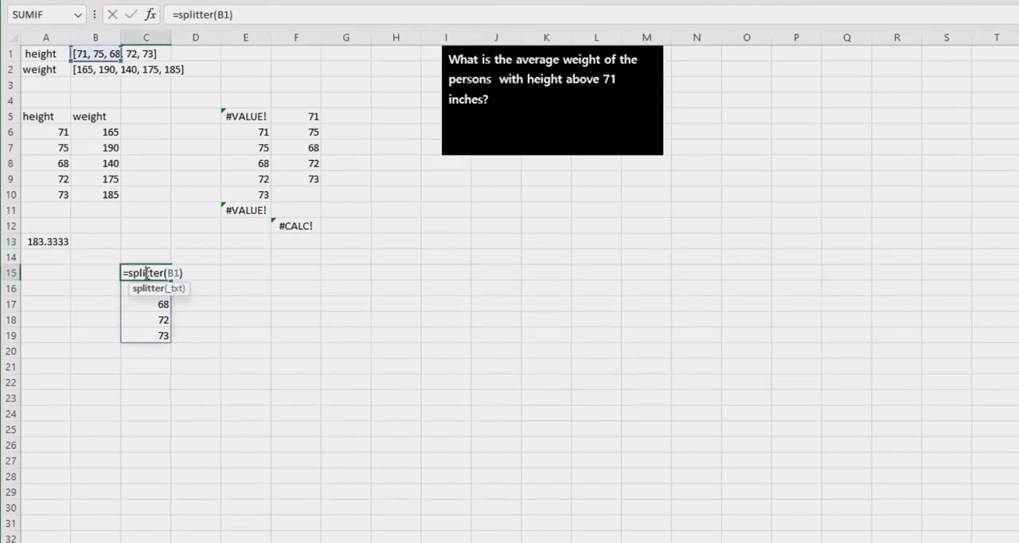
pyautogui.press('Escape')
# - Enter =splitter(B2) in D15 to split the bracketed weight list into numbers
pyautogui.click(181, 272)
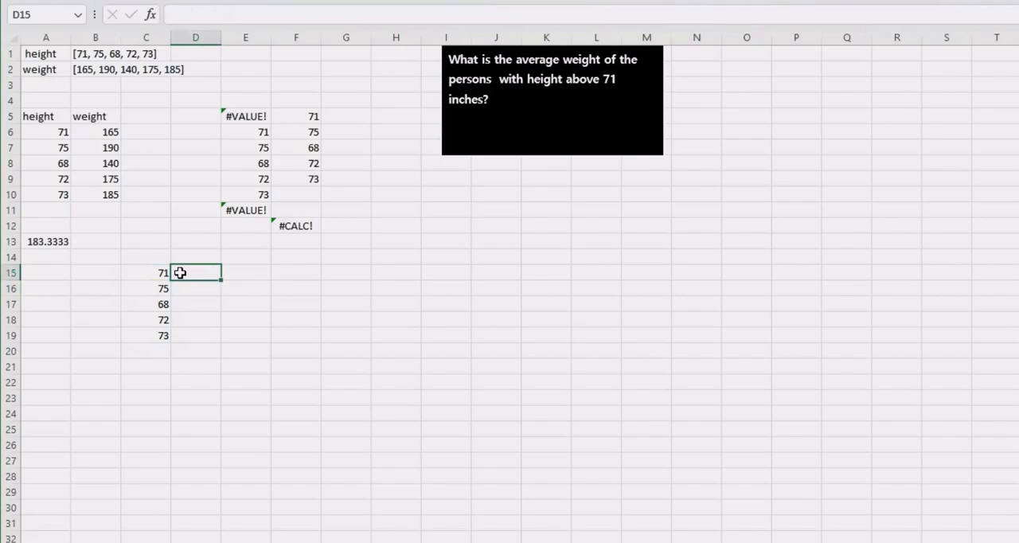
pyautogui.write('=spl')
pyautogui.press('Tab')
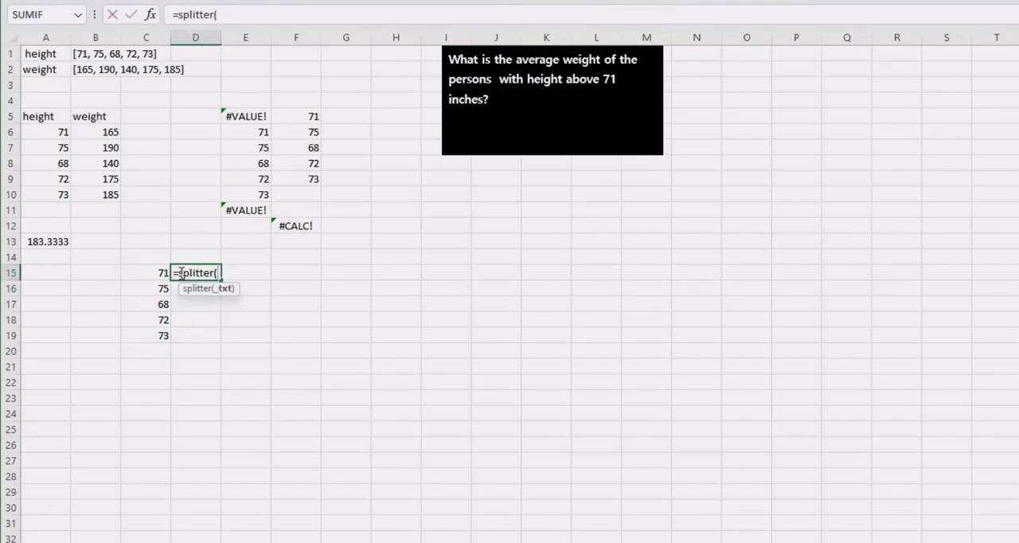
pyautogui.click(87, 69)
pyautogui.press('Return')
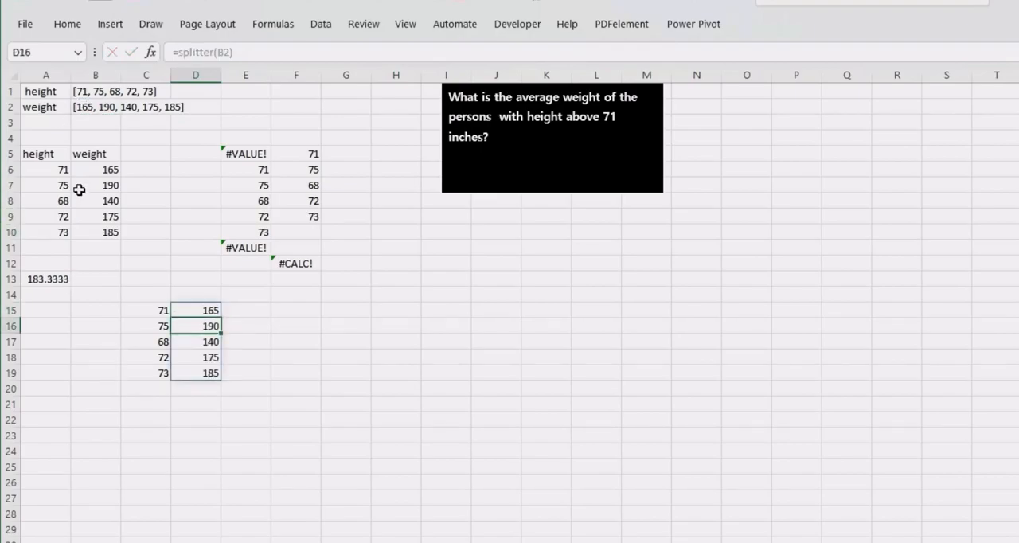
# - Review the average formula in A13 and the TEXTSPLIT formula in E5
pyautogui.click(51, 184)
pyautogui.click(50, 280)
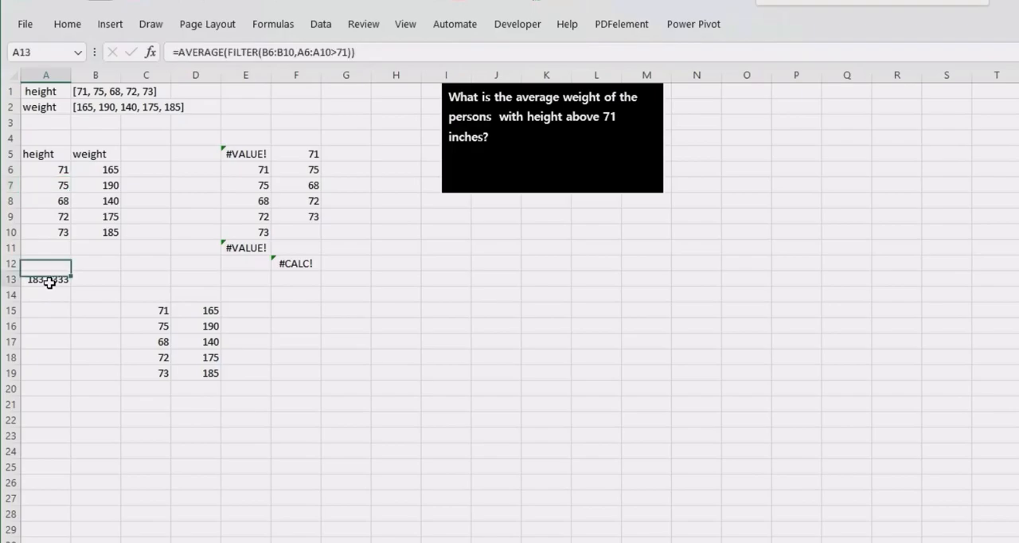
pyautogui.click(253, 154)
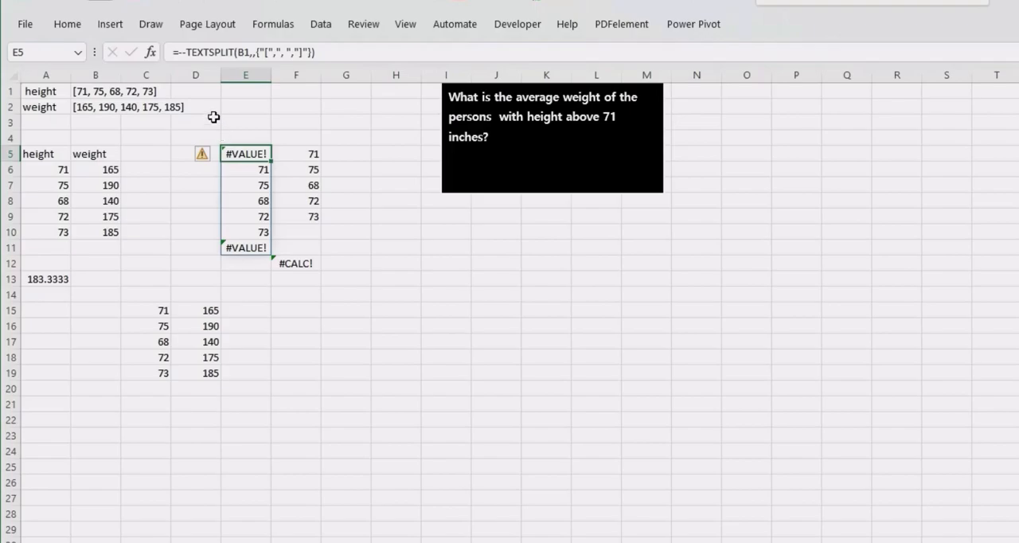
pyautogui.click(188, 132)
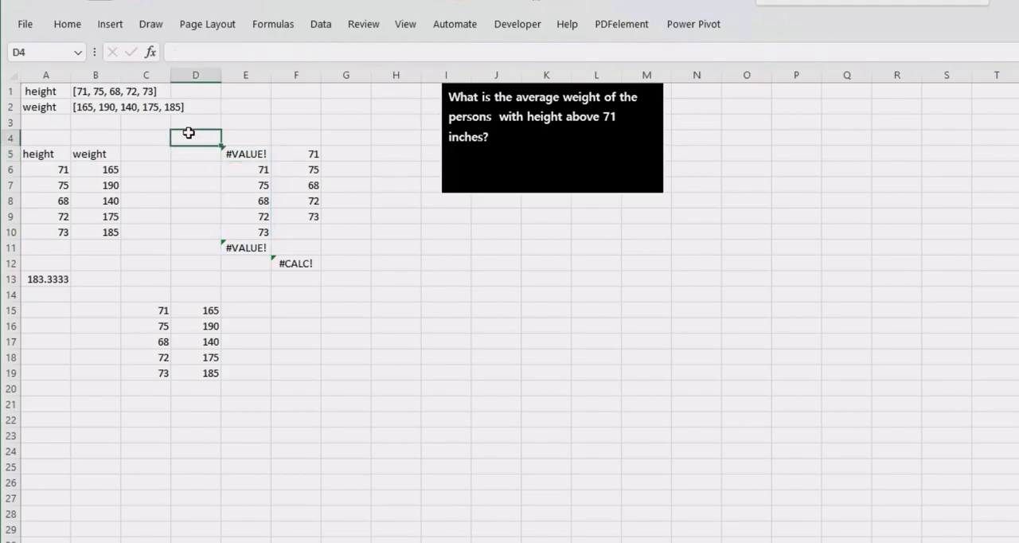
pyautogui.moveTo(188, 132); pyautogui.dragTo(284, 398)
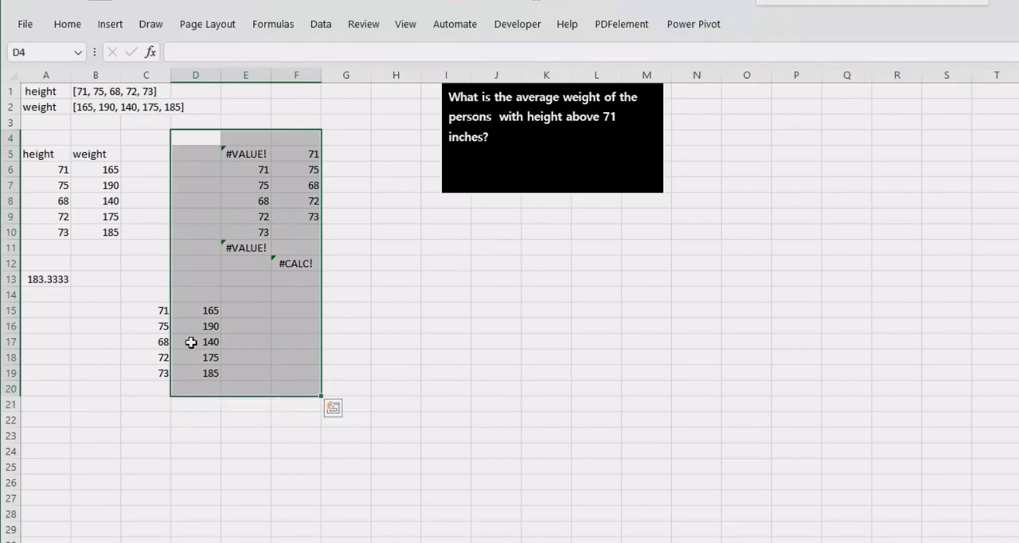
pyautogui.click(215, 162)
pyautogui.click(358, 246)
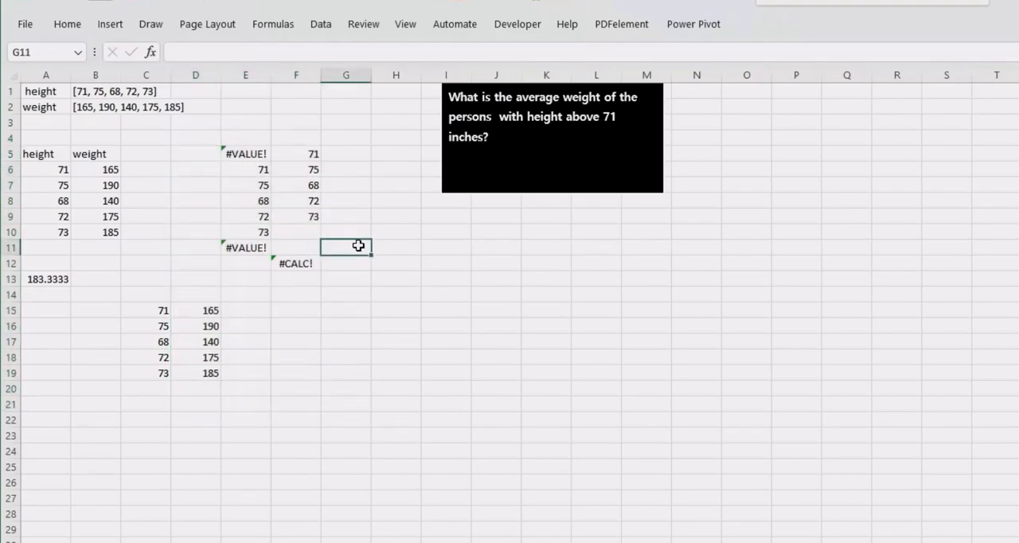
# - Start a LET formula in H12 and declare _splitter as its first name, followed by a comma
pyautogui.click(400, 263)
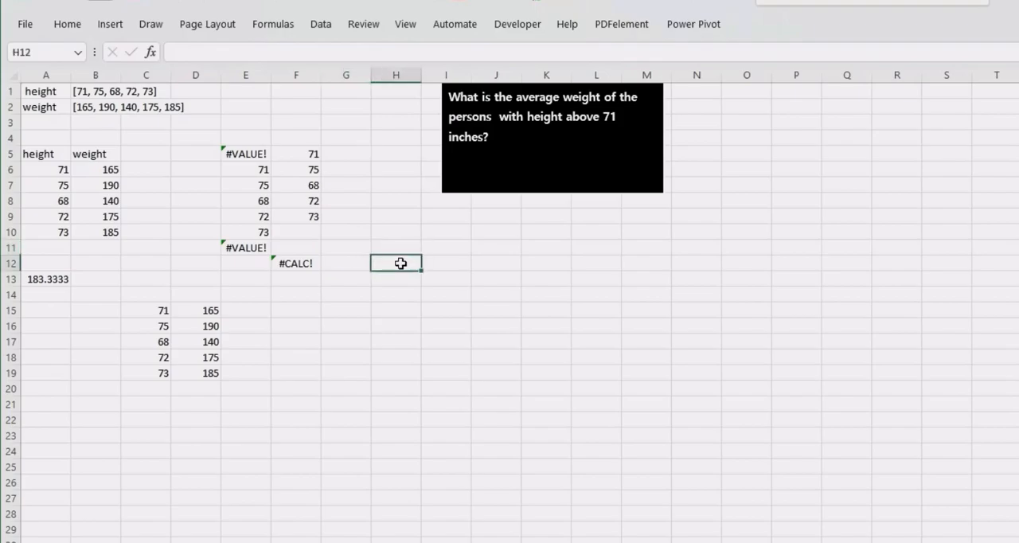
pyautogui.write('=LET(')
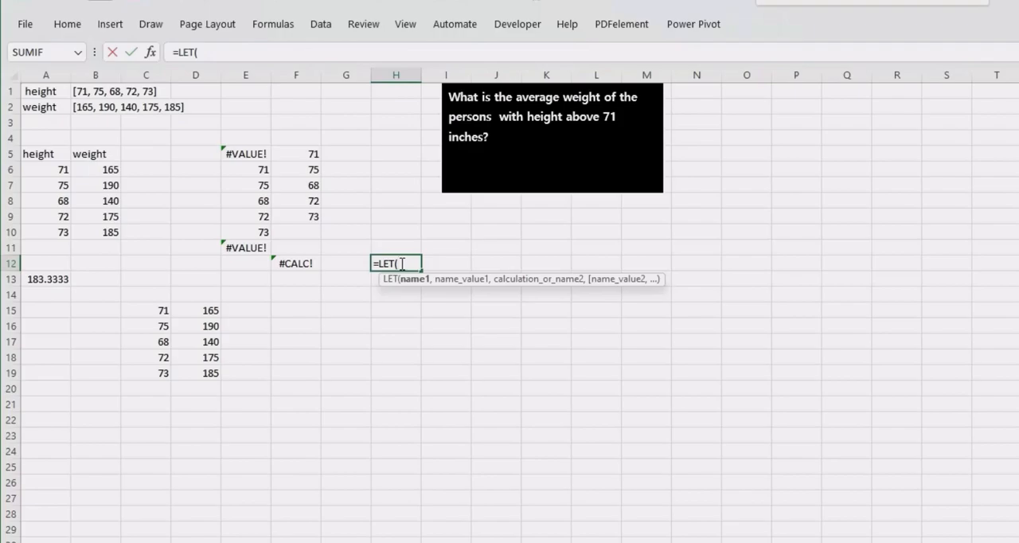
pyautogui.write('_spltter')
pyautogui.click(418, 263)
pyautogui.write('i')
pyautogui.click(447, 264)
pyautogui.write(',')
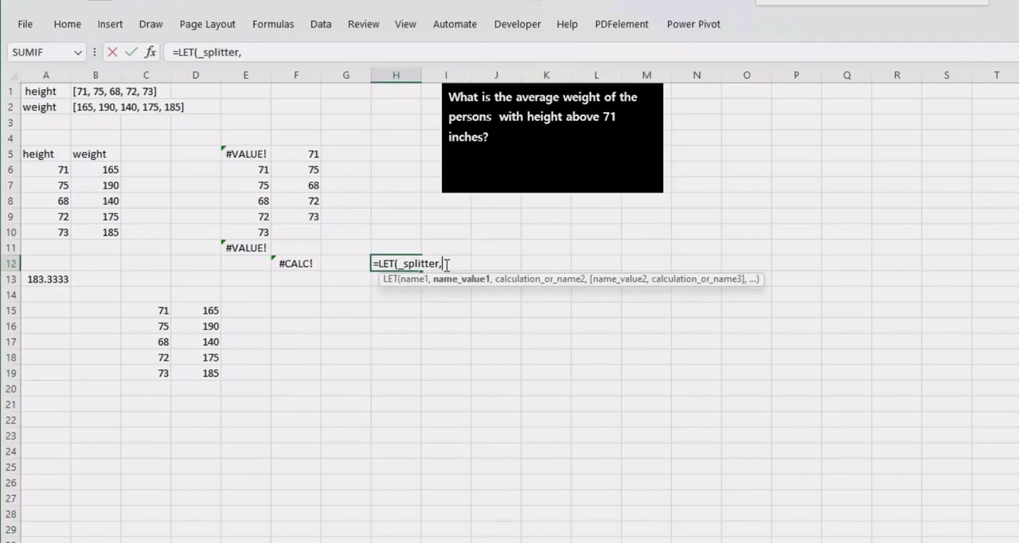
pyautogui.write('LAM')
# - Begin the value of _splitter in H12 with a LAMBDA that takes the parameter _txt
pyautogui.press('Tab')
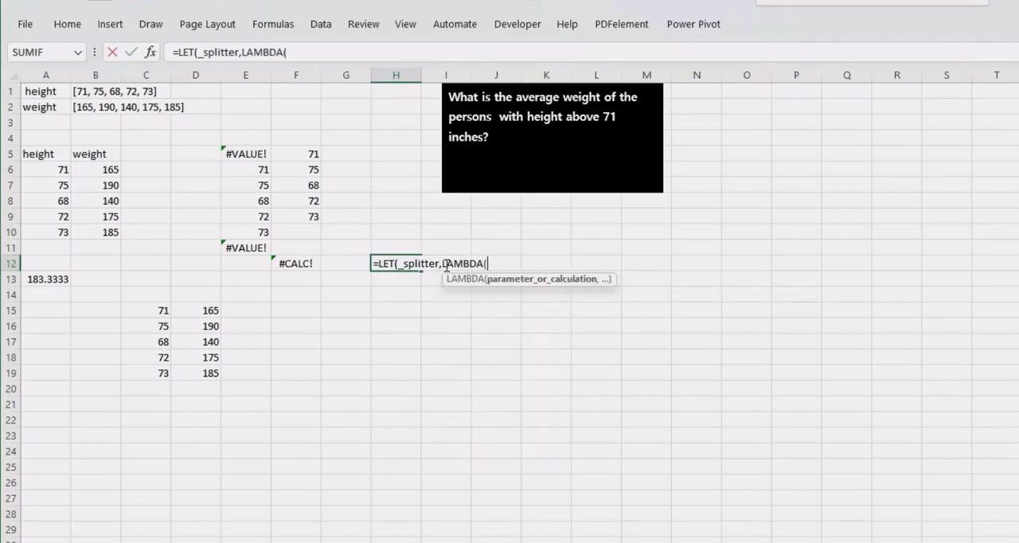
pyautogui.click(374, 263)
pyautogui.click(498, 262)
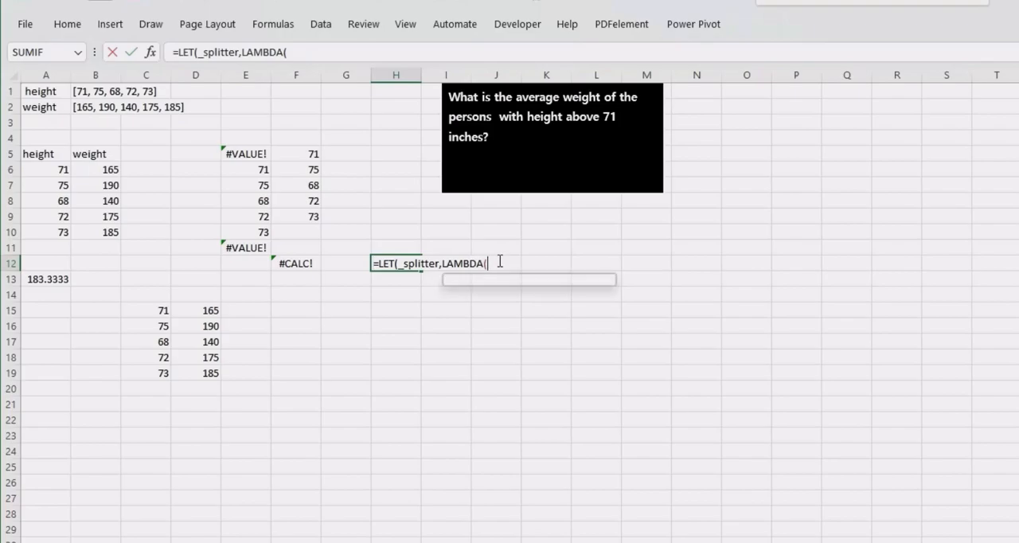
pyautogui.write('_te')
pyautogui.press('BackSpace')
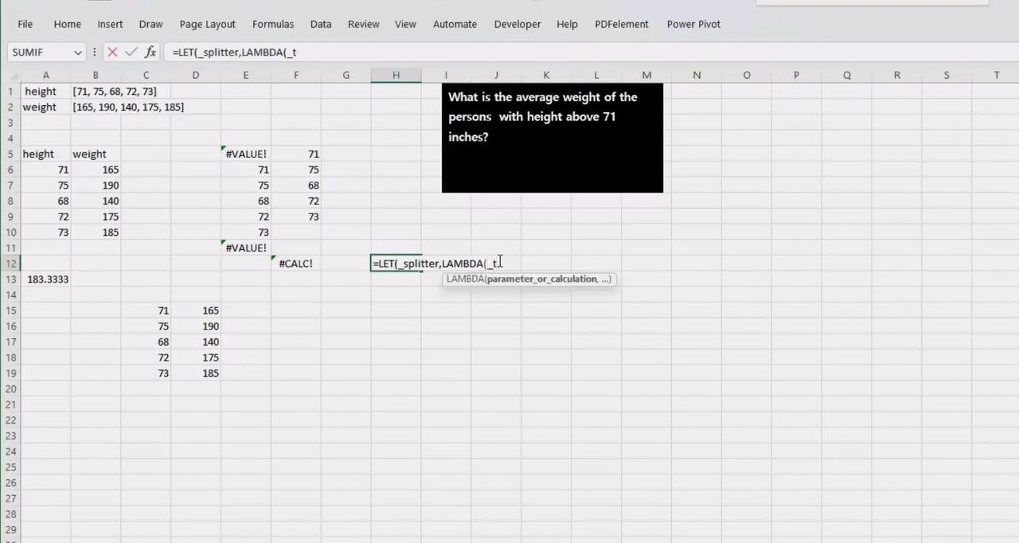
pyautogui.write('xt,')
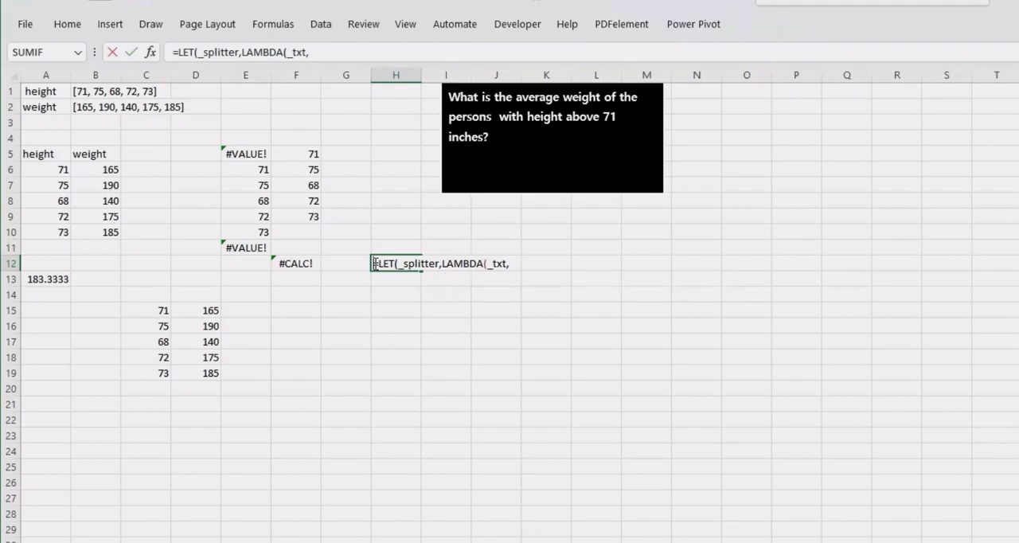
# - Add TEXTSPLIT as the LAMBDA's calculation in H12, with _txt as the text and the column delimiter left empty
pyautogui.write('TEX')
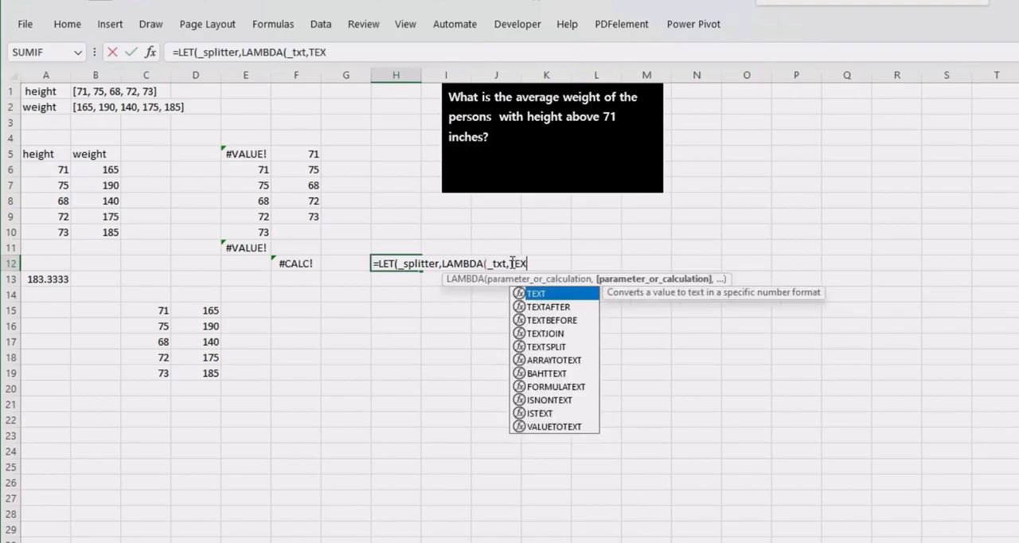
pyautogui.press('Down')
pyautogui.press('Down')
pyautogui.press('Down')
pyautogui.press('Down')
pyautogui.press('Tab')
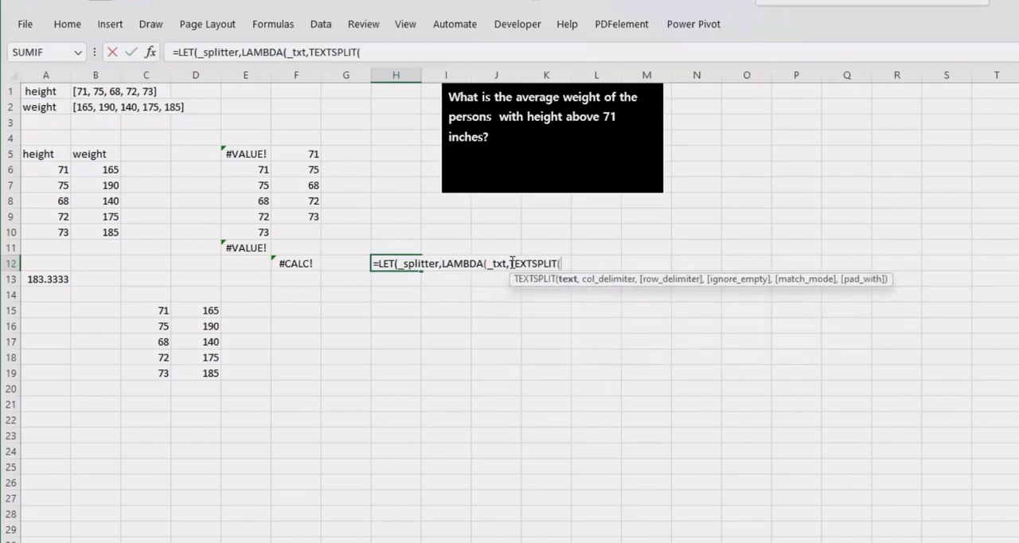
pyautogui.write('_')
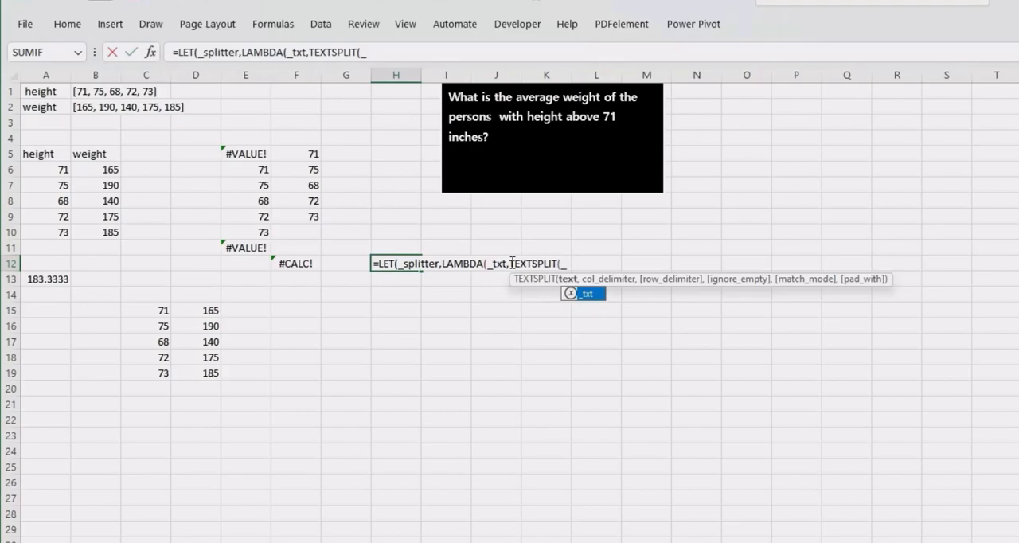
pyautogui.press('Tab')
pyautogui.write(',,')
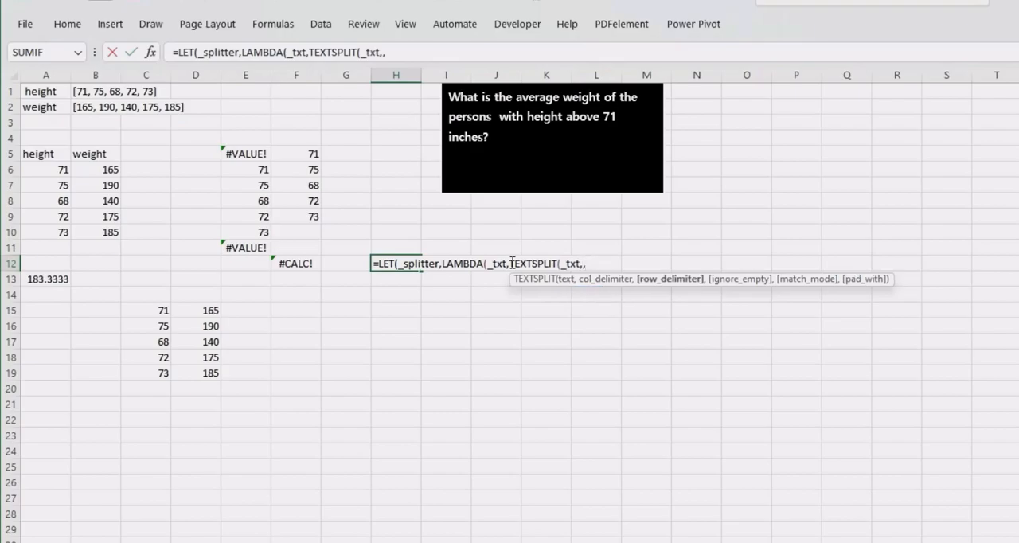
pyautogui.write('{')
pyautogui.write('"')
pyautogui.write('[')
pyautogui.write('",')
pyautogui.write('"')
pyautogui.write(', ')
pyautogui.write('"')
# - Set TEXTSPLIT's row delimiters in H12 to {"[",", ","]"} and close the TEXTSPLIT and LAMBDA parentheses
pyautogui.write(',')
pyautogui.write('"]"')
pyautogui.write('"')
pyautogui.write('}')
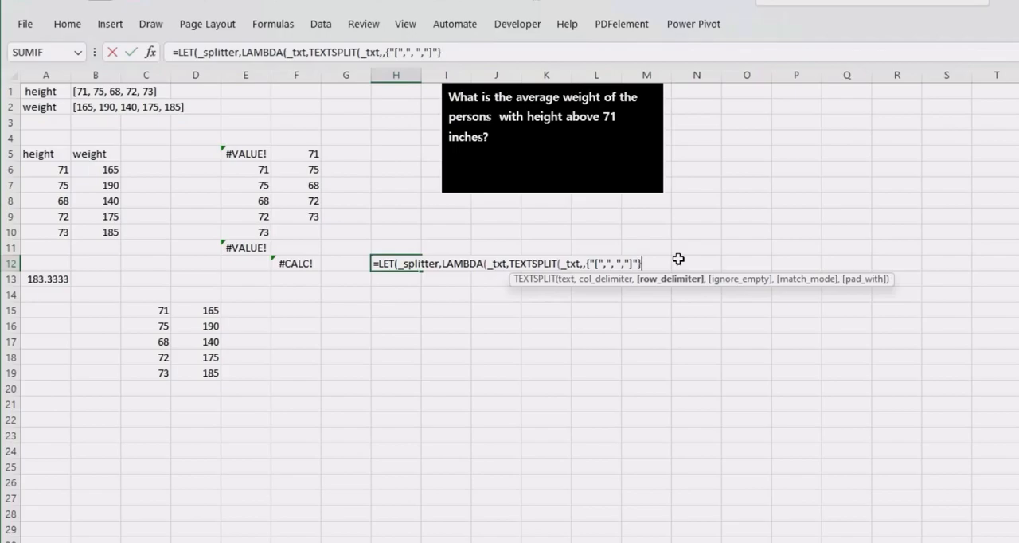
pyautogui.write(')')
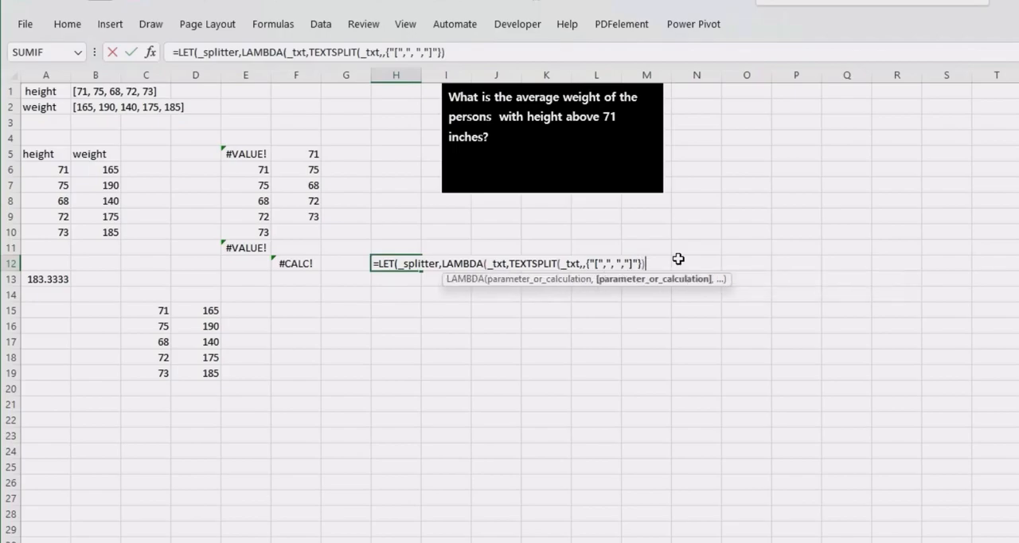
pyautogui.write(')')
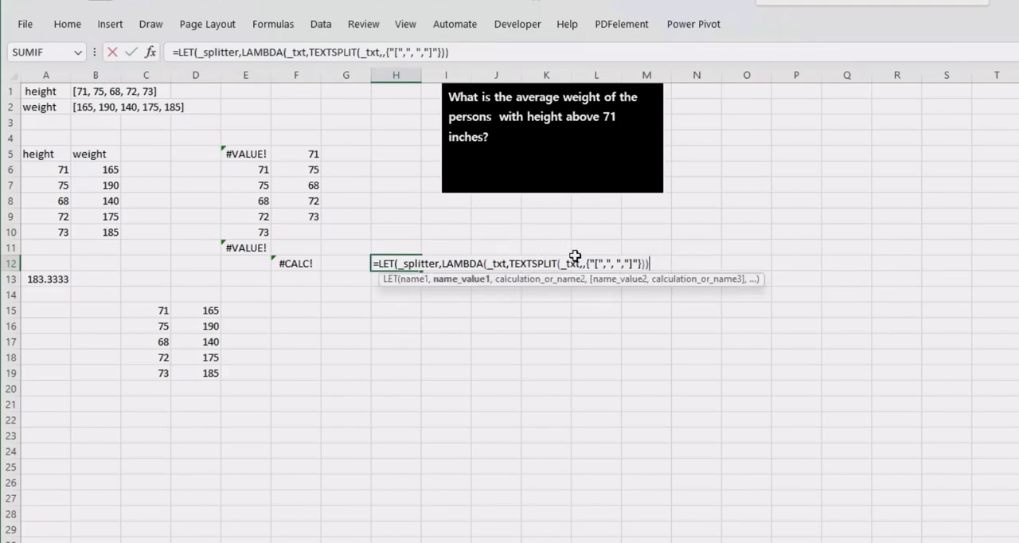
# - Insert TOCOL with its opening parenthesis before TEXTSPLIT in the H12 formula
pyautogui.click(511, 263)
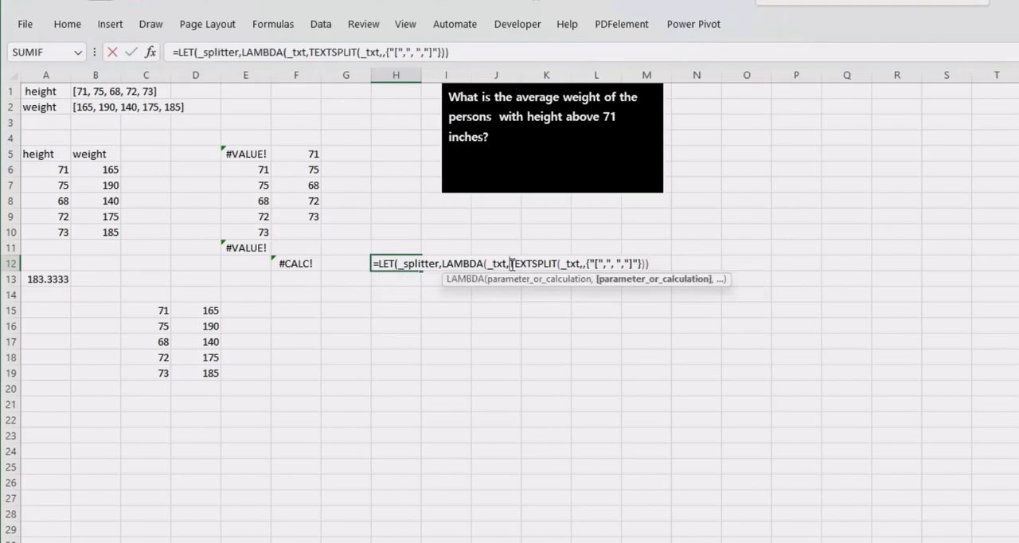
pyautogui.write('--')
pyautogui.press('BackSpace')
pyautogui.press('BackSpace')
pyautogui.write('TOCOL(')
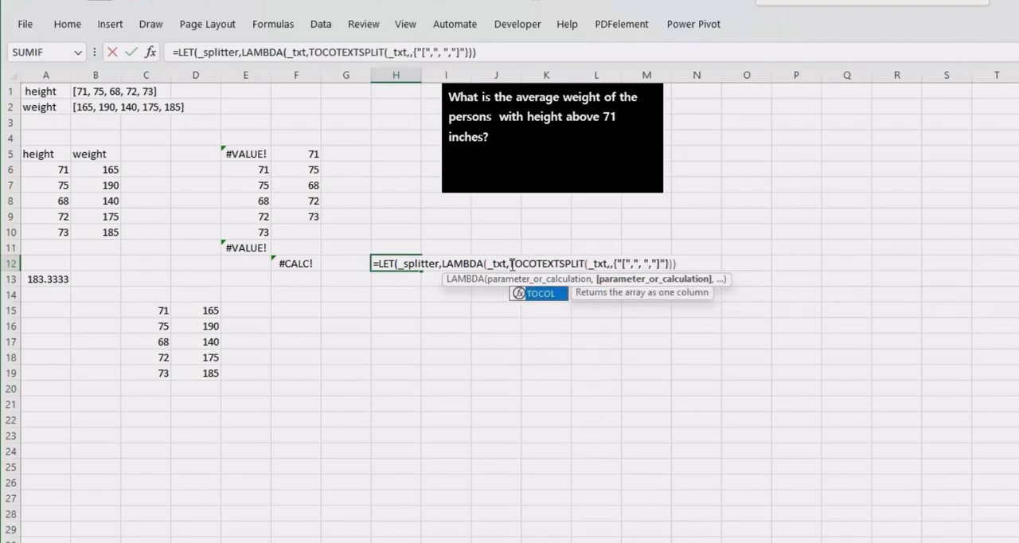
# - Complete TOCOL in H12 with ignore option 2 and a closing parenthesis, and put a double minus sign in front of it
pyautogui.click(693, 263)
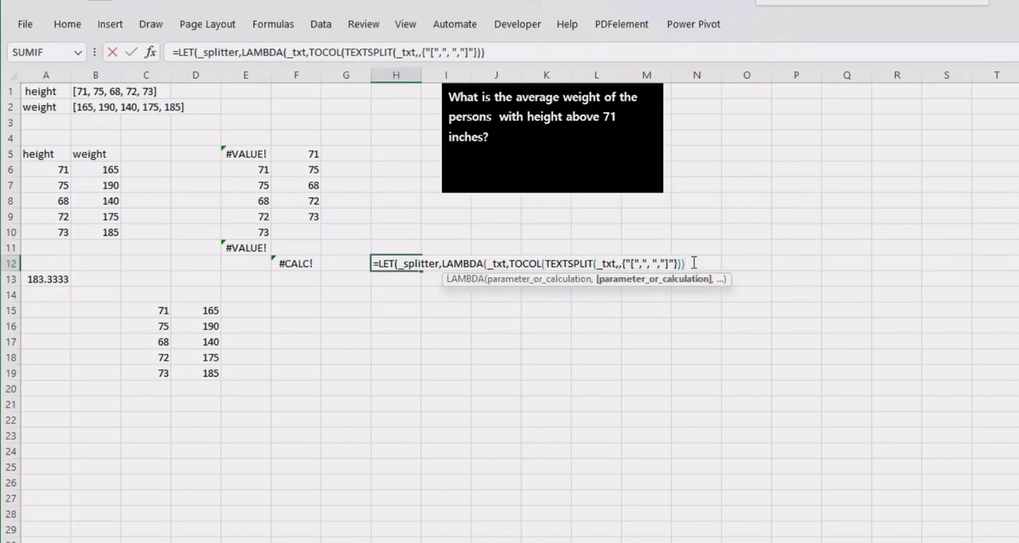
pyautogui.press('BackSpace')
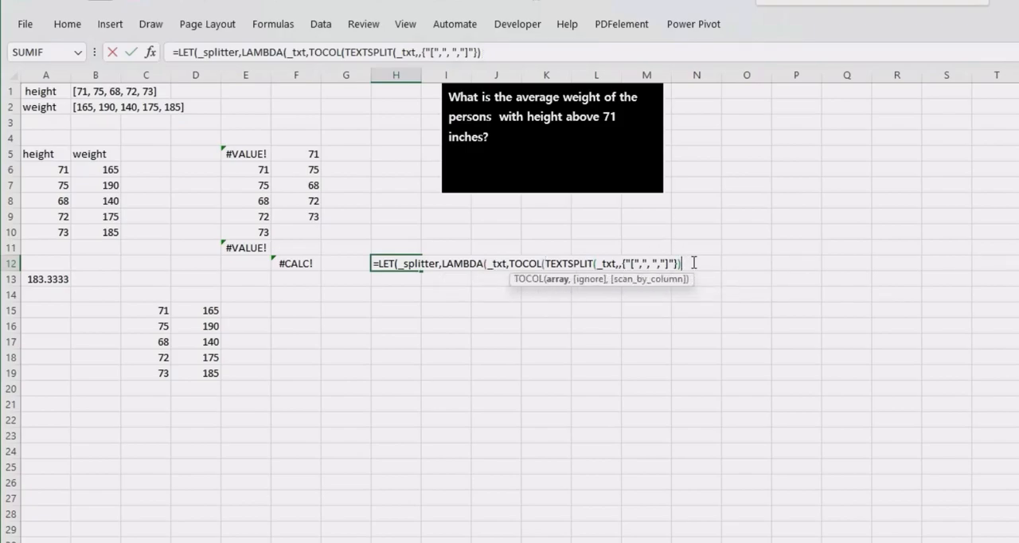
pyautogui.write(',2)')
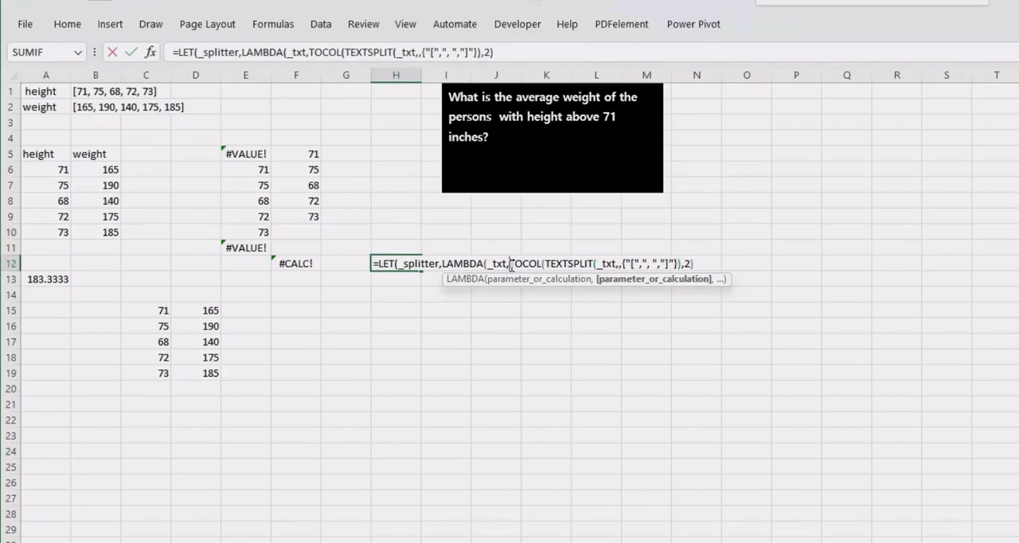
pyautogui.click(512, 264)
pyautogui.write('--')
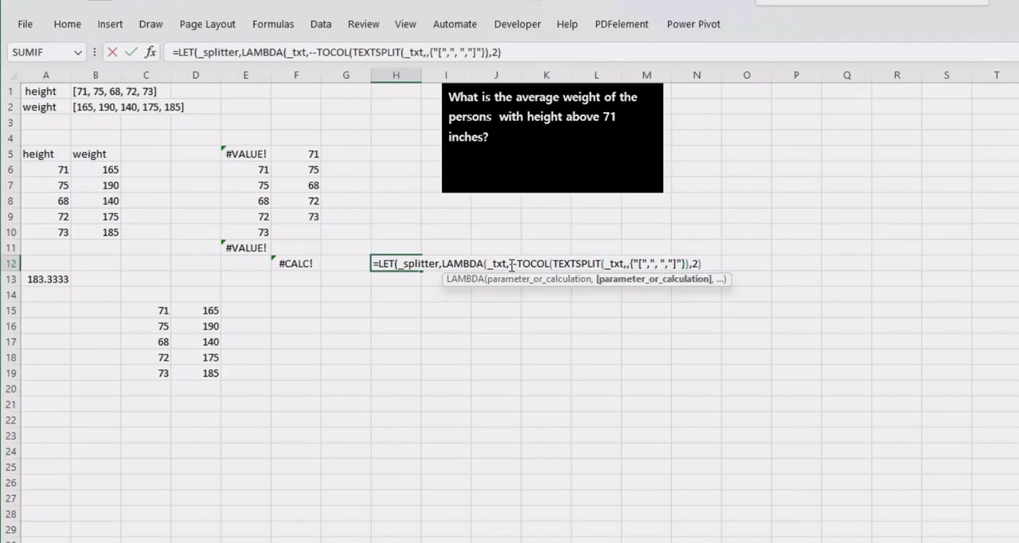
# - Add a comma after the LAMBDA calculation in H12 and enter the name _height with a comma on a new line
pyautogui.click(703, 262)
pyautogui.write(',')
pyautogui.hotkey('alt', 'Return')
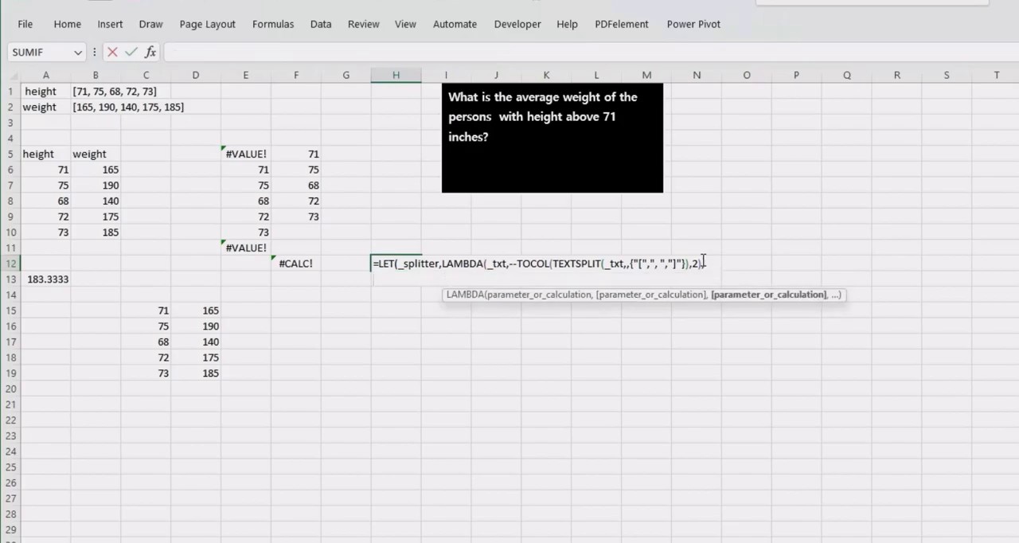
pyautogui.write('H')
pyautogui.press('BackSpace')
pyautogui.write('h')
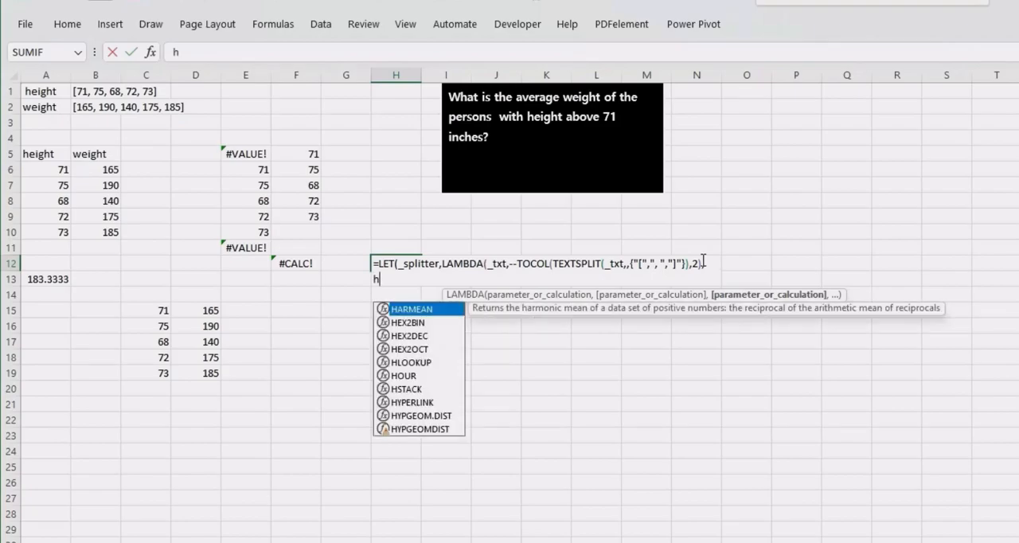
pyautogui.press('BackSpace')
pyautogui.write('_')
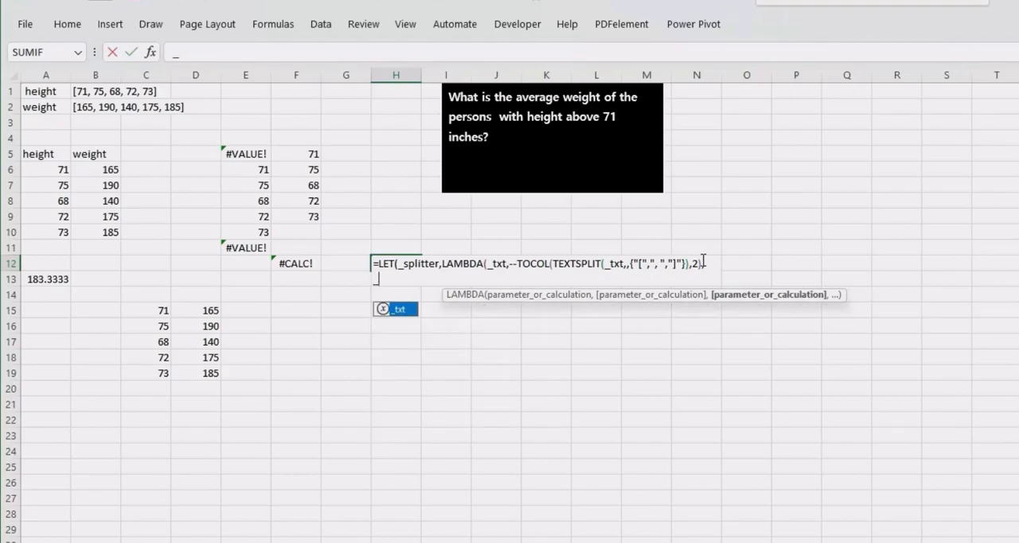
pyautogui.write('h')
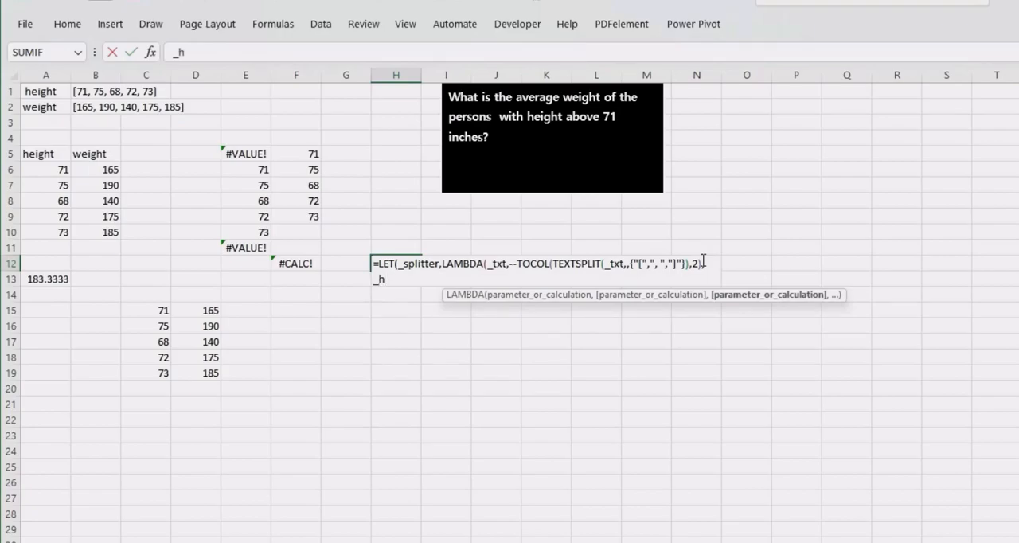
pyautogui.write('eight,')
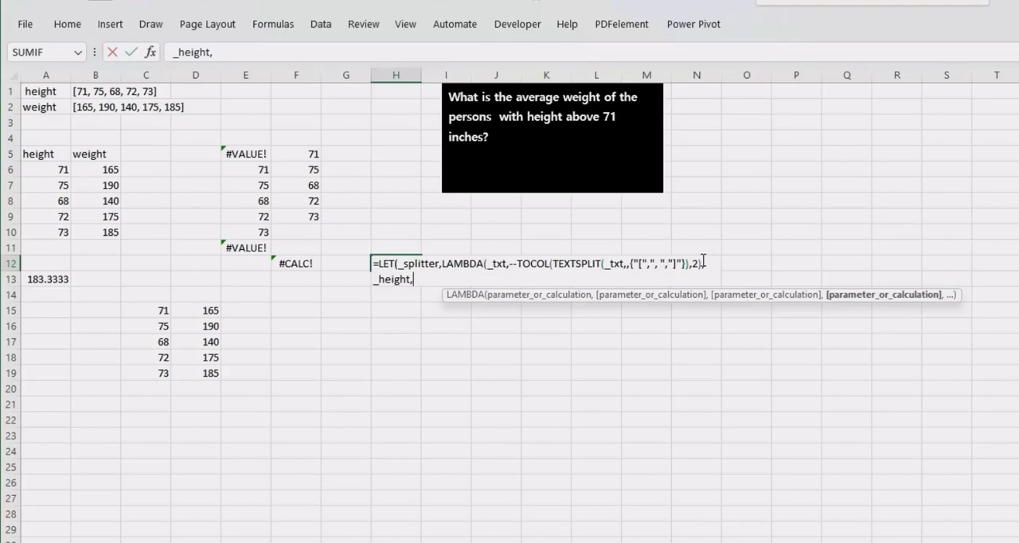
# - Begin _height's value with an underscore and add the missing closing parenthesis to the LAMBDA in H12
pyautogui.write('_')
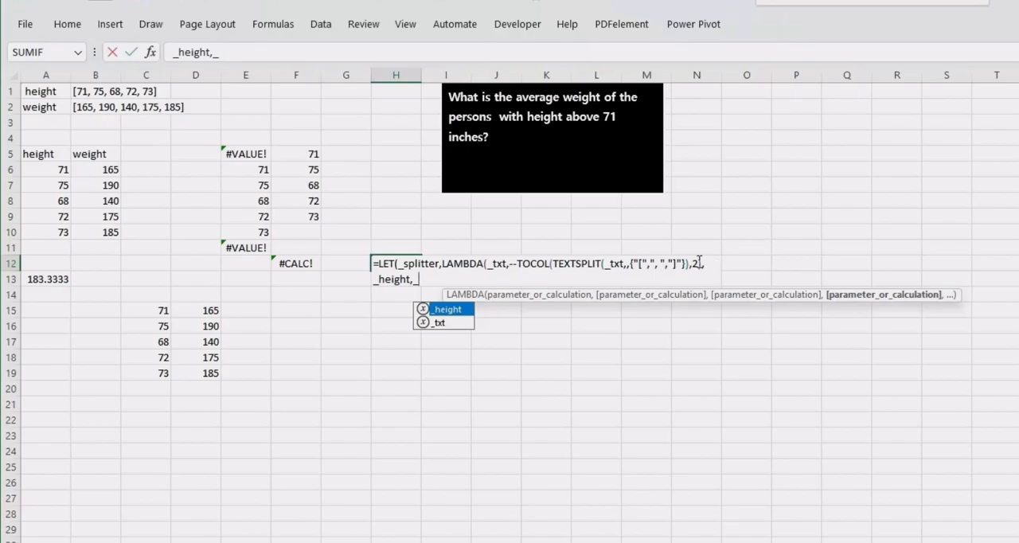
pyautogui.click(700, 263)
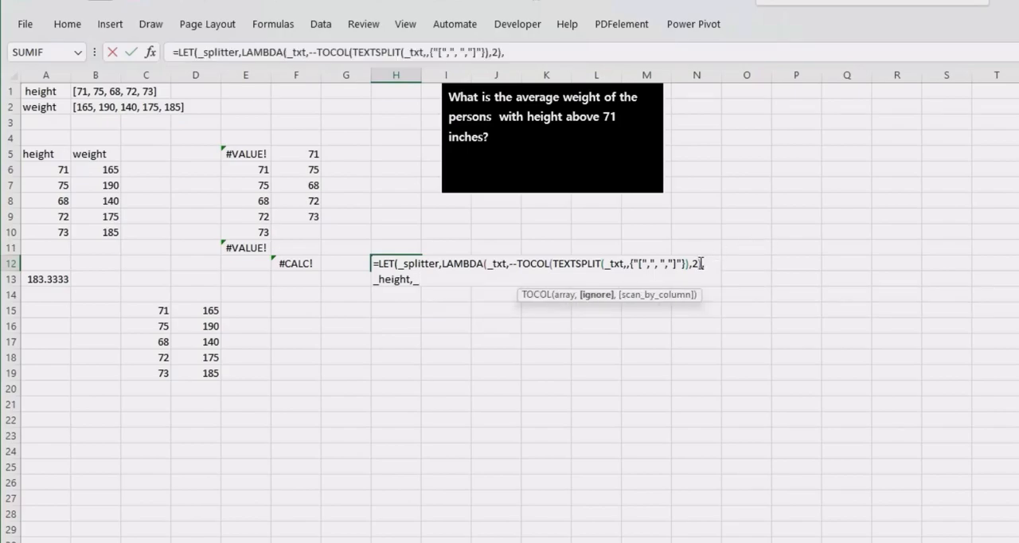
pyautogui.write(')')
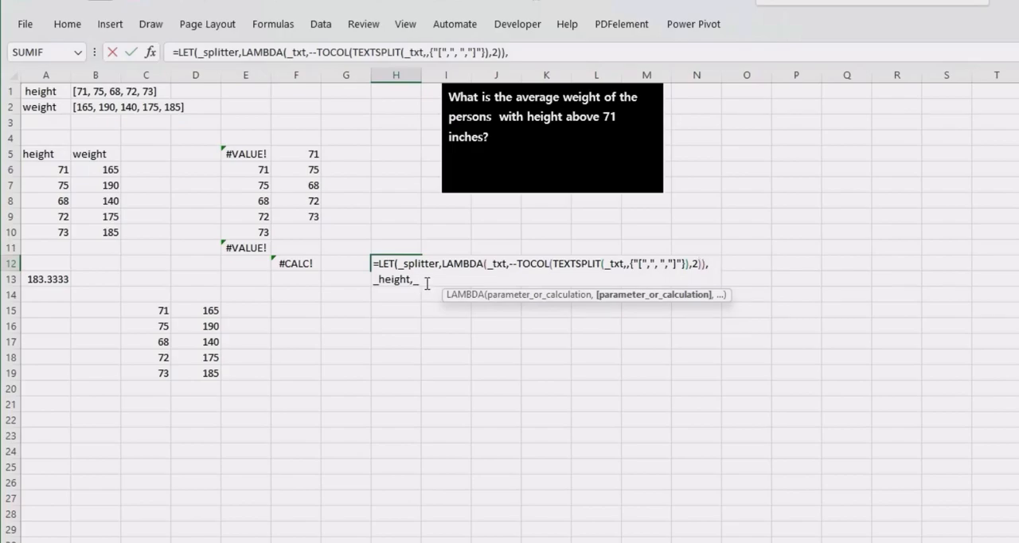
pyautogui.write('s')
# - Complete _height's value in the H12 formula as _splitter(B1), followed by a comma
pyautogui.press('Tab')
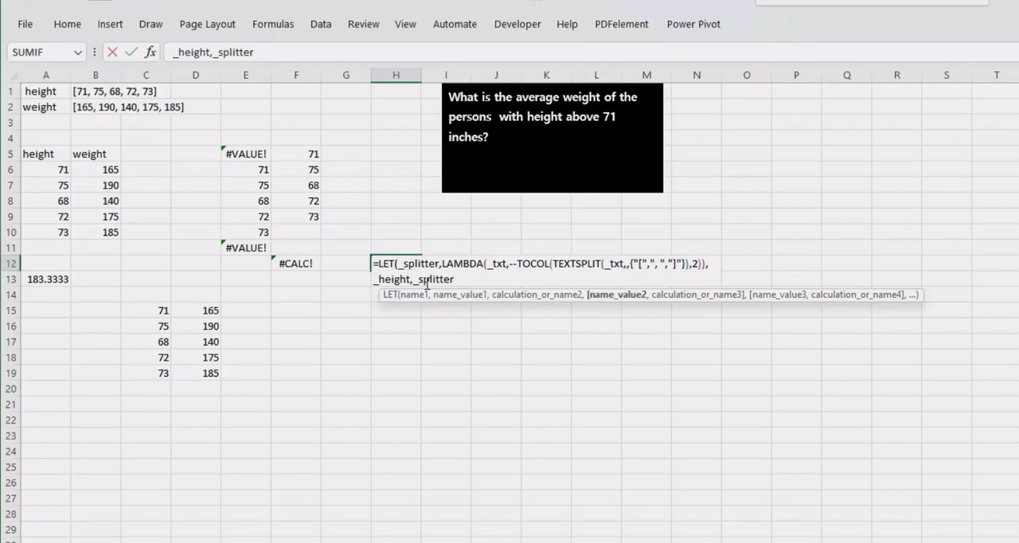
pyautogui.write('(')
pyautogui.click(77, 91)
pyautogui.write(')')
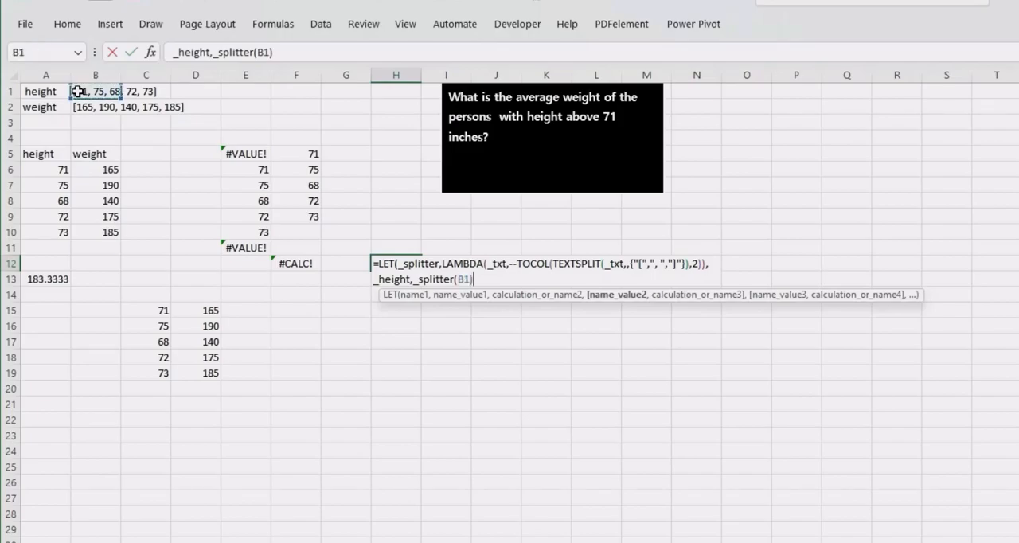
pyautogui.write(',')
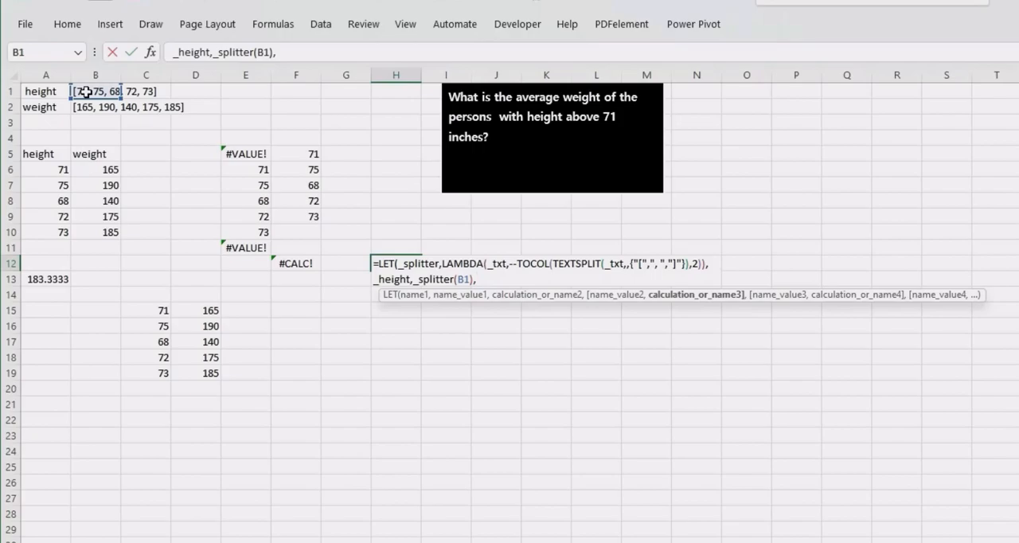
# - Define _weight as _splitter(B2) on a new line of the H12 LET formula, followed by a comma
pyautogui.hotkey('alt', 'Return')
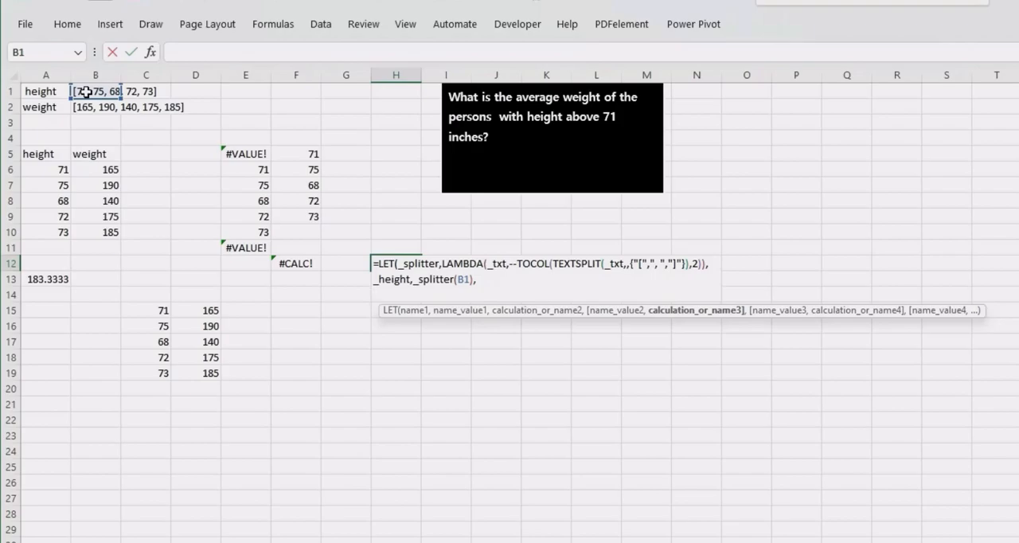
pyautogui.write('_')
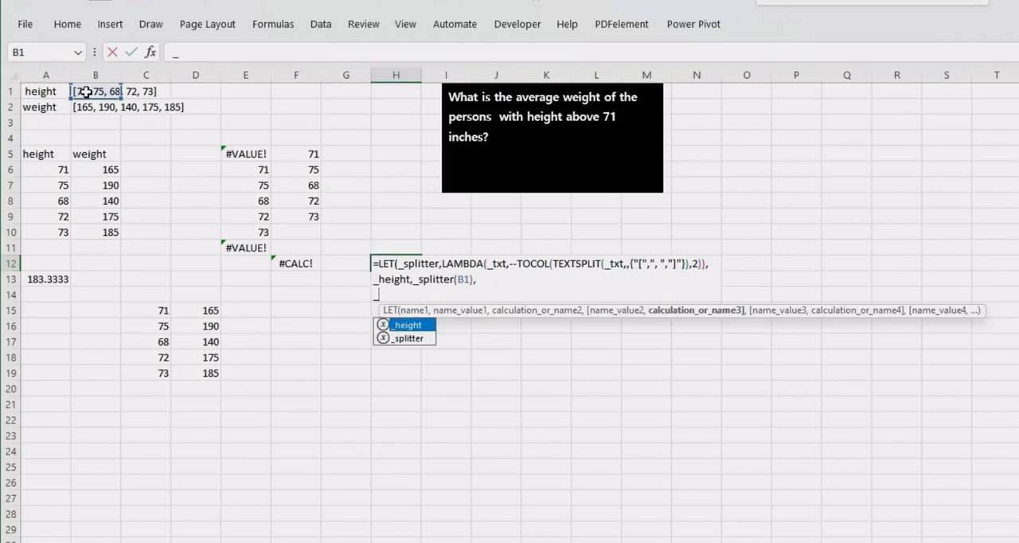
pyautogui.write('weight(')
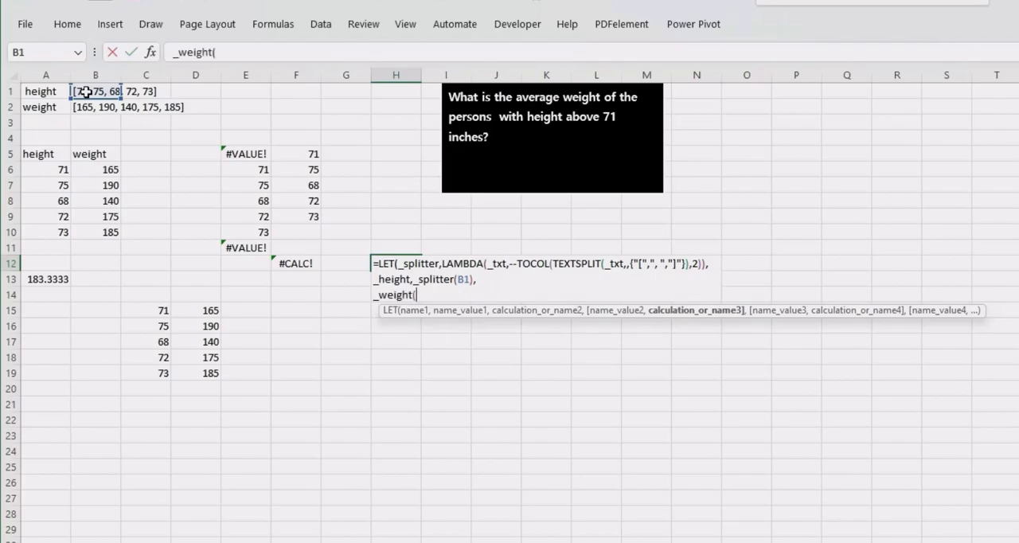
pyautogui.press('BackSpace')
pyautogui.write(',')
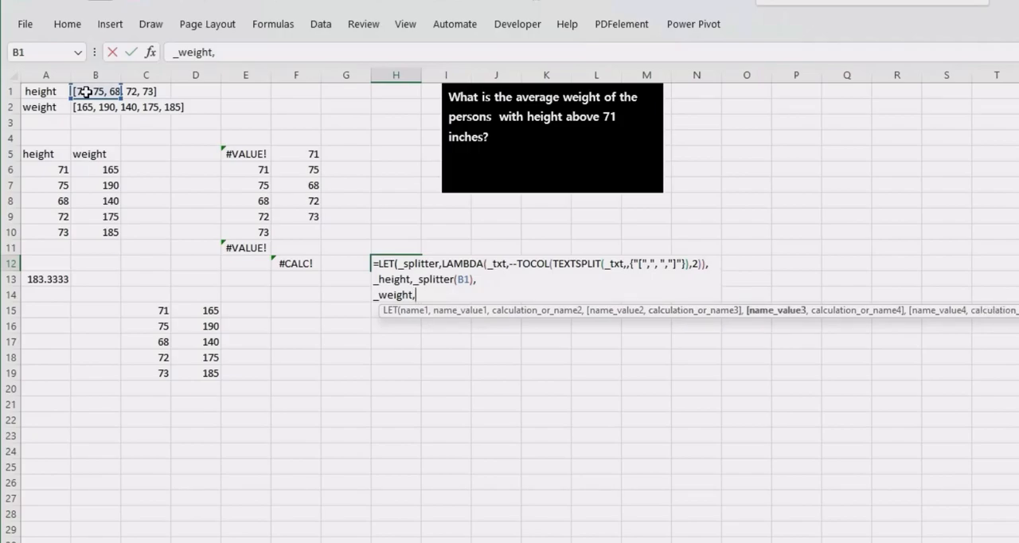
pyautogui.write('_splitter')
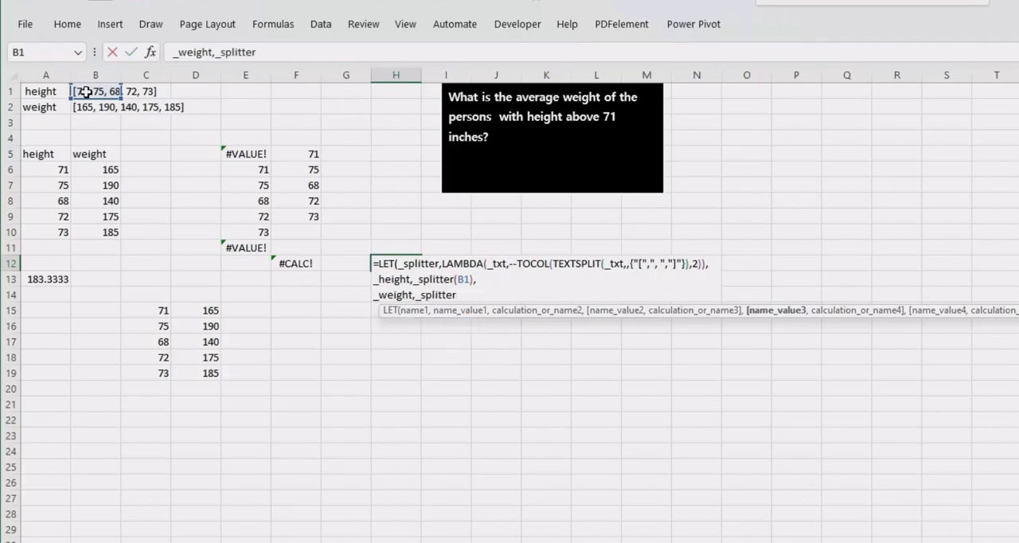
pyautogui.write('(')
pyautogui.click(92, 109)
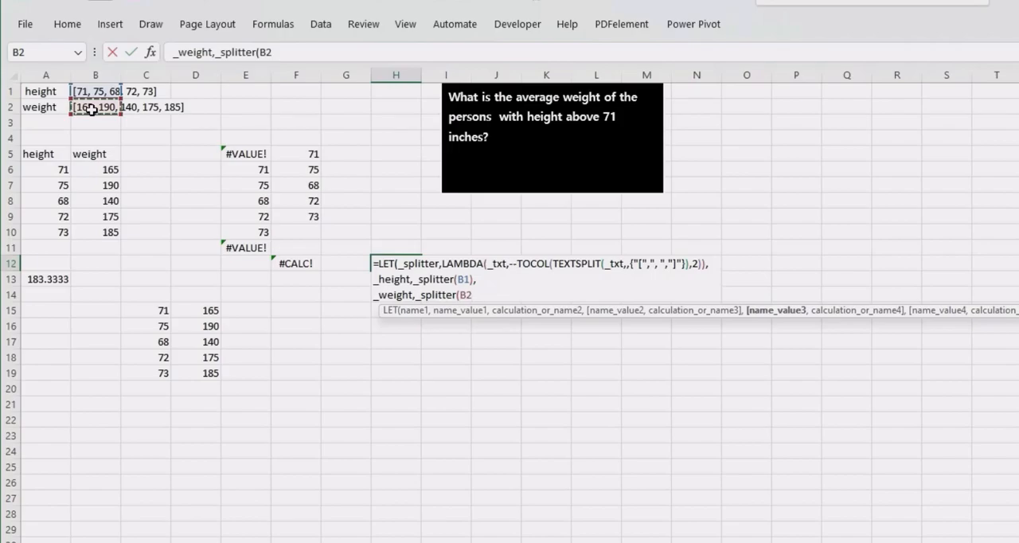
pyautogui.write('),')
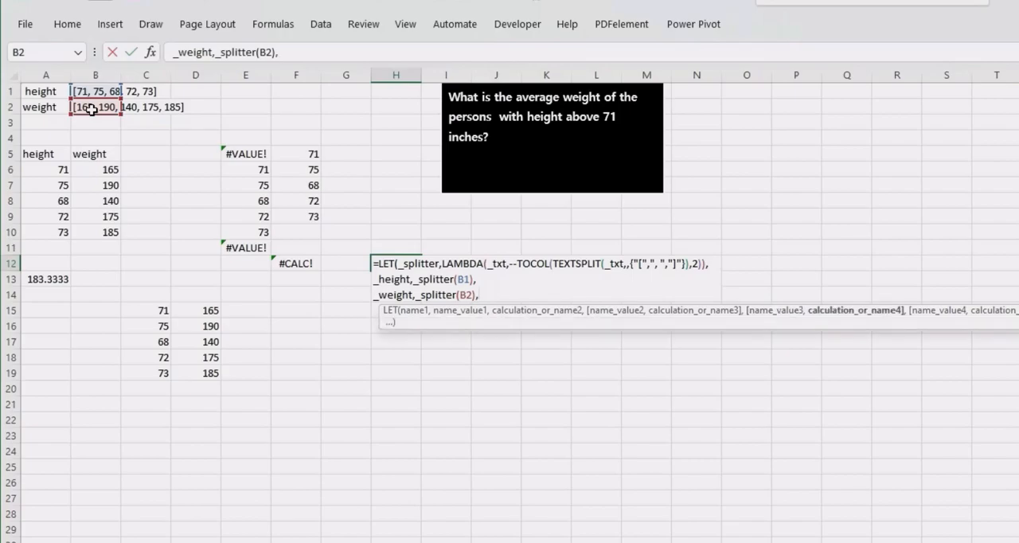
# - Start a FILTER function on a new line of the H12 formula with _weight as its array
pyautogui.hotkey('alt', 'Return')
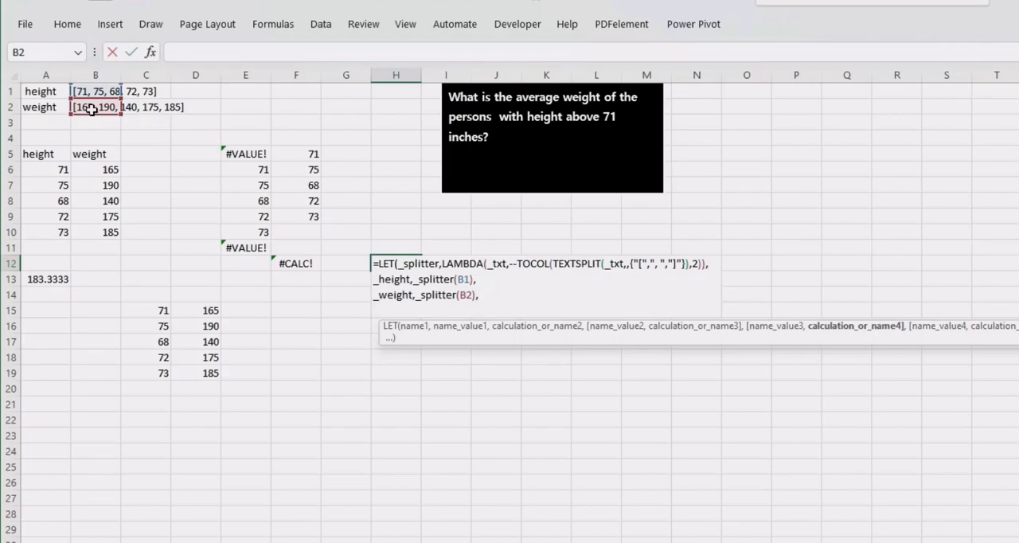
pyautogui.write('FIL')
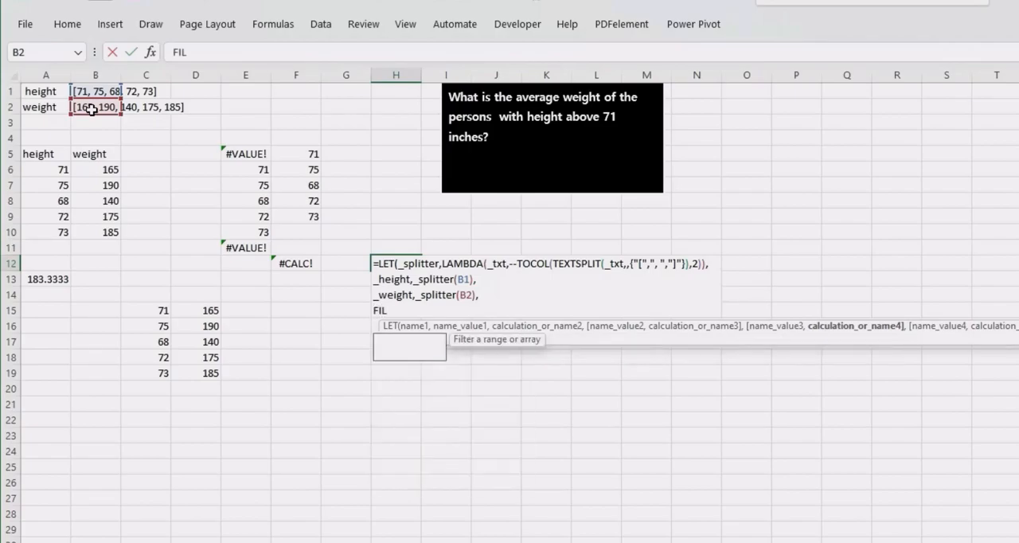
pyautogui.write('TER(')
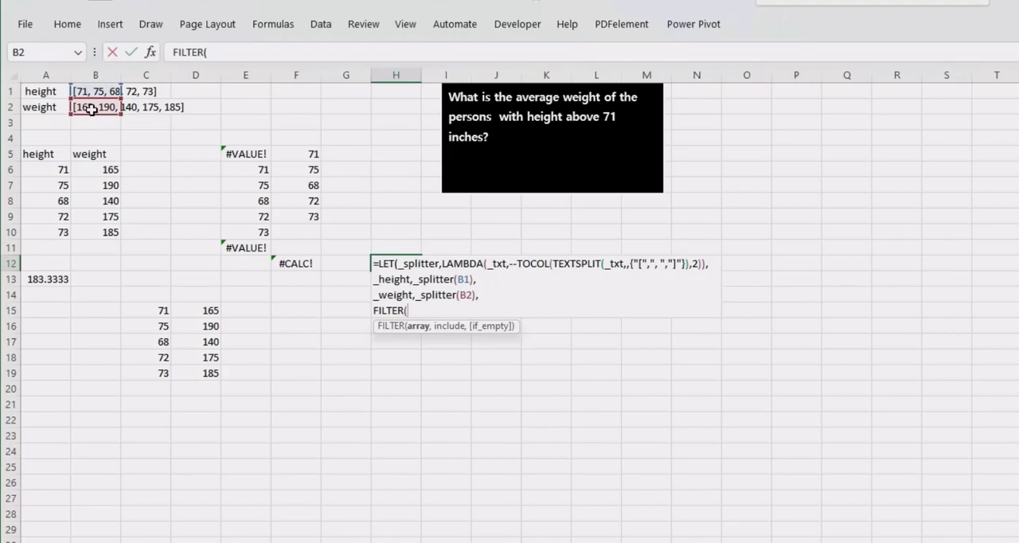
pyautogui.write('_')
pyautogui.press('Down')
pyautogui.press('Down')
pyautogui.press('Tab')
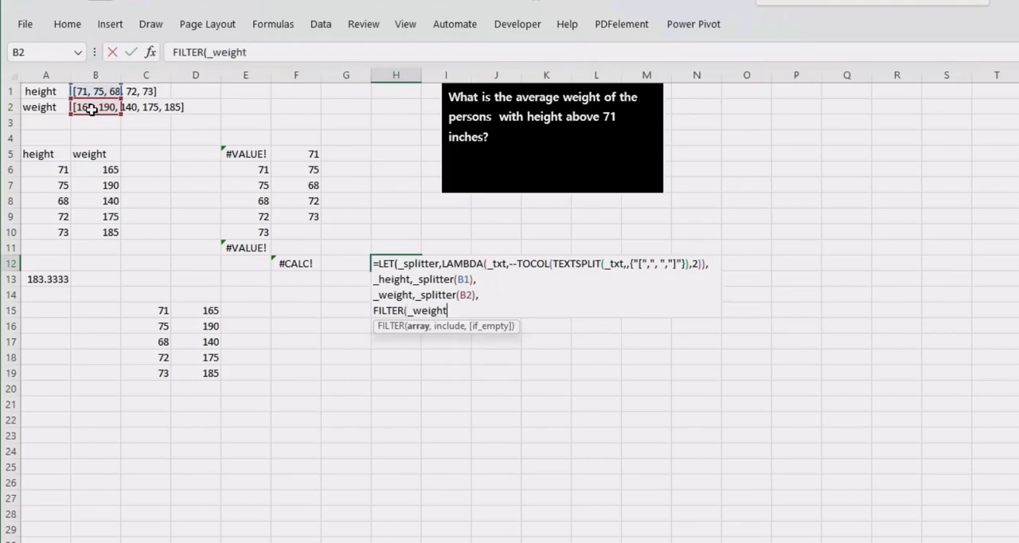
pyautogui.write(',')
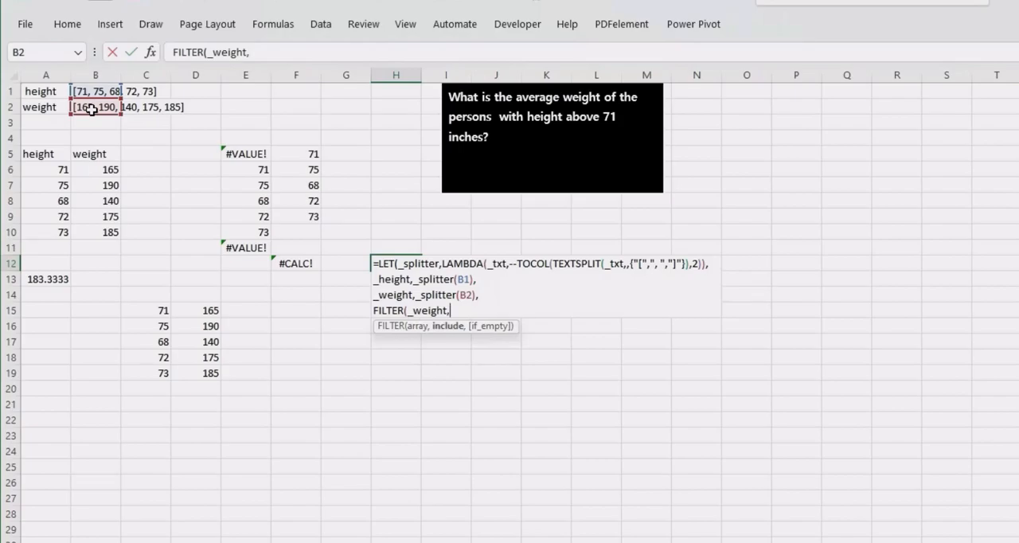
pyautogui.write('_')
# - Set FILTER's include condition in H12 to _height>71 and close its parenthesis
pyautogui.press('Tab')
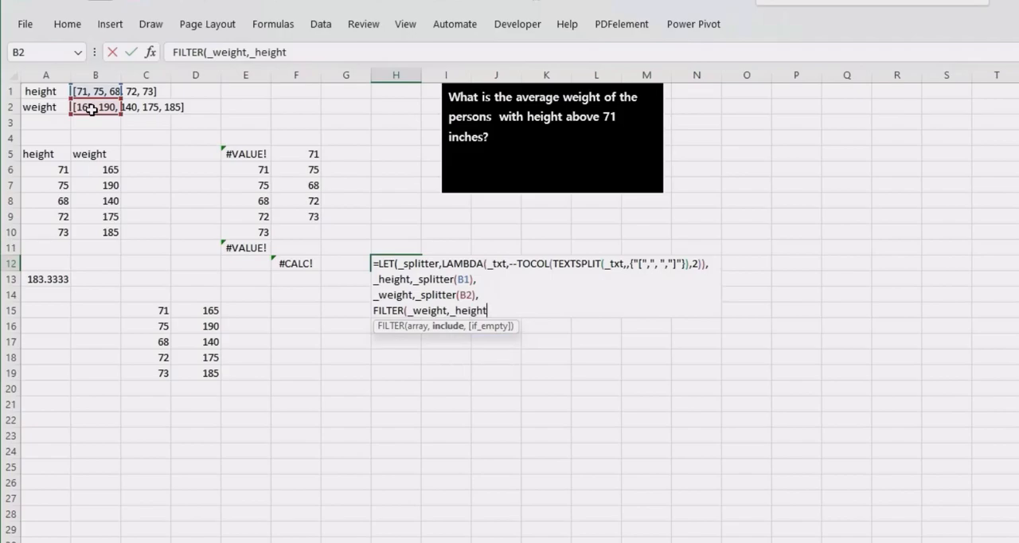
pyautogui.write('>71)')
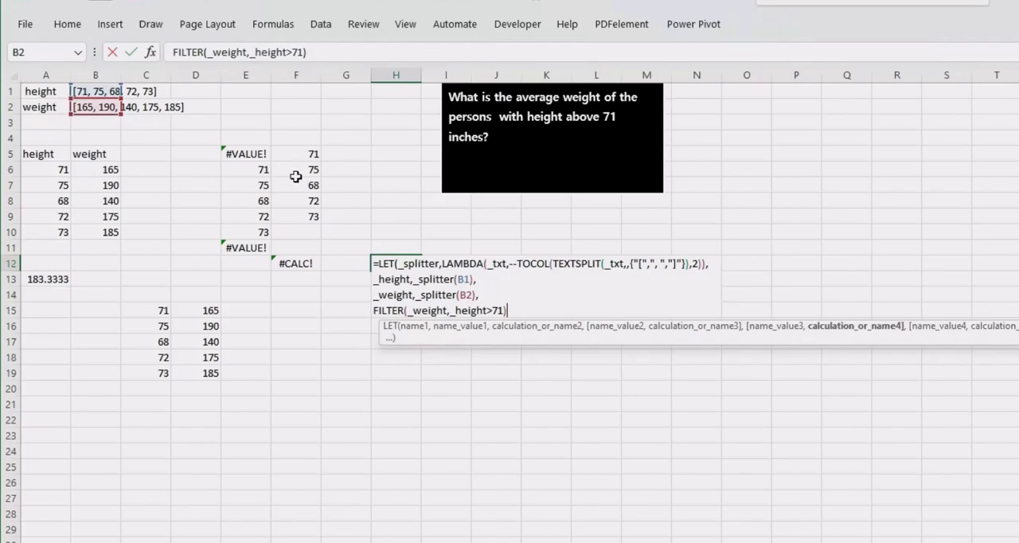
# - Wrap the FILTER in H12 in AVERAGE, close the AVERAGE and LET parentheses, and enter the formula
pyautogui.click(374, 310)
pyautogui.write('AVER')
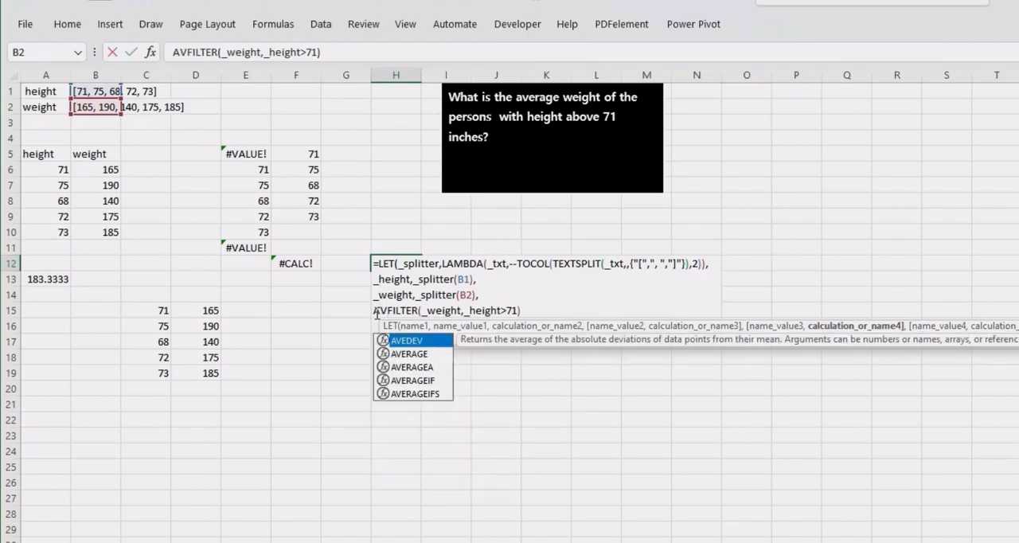
pyautogui.press('Escape')
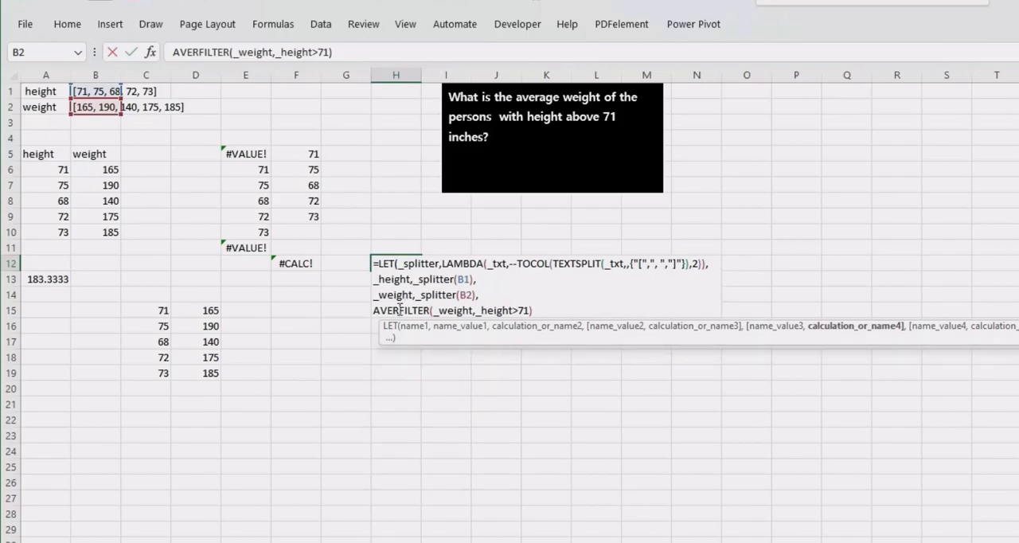
pyautogui.write('AG')
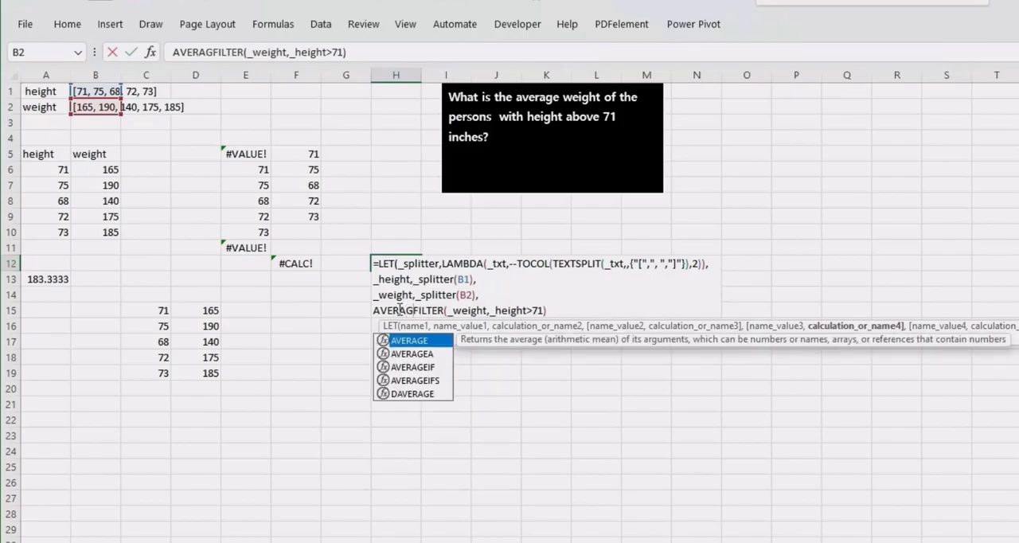
pyautogui.press('Tab')
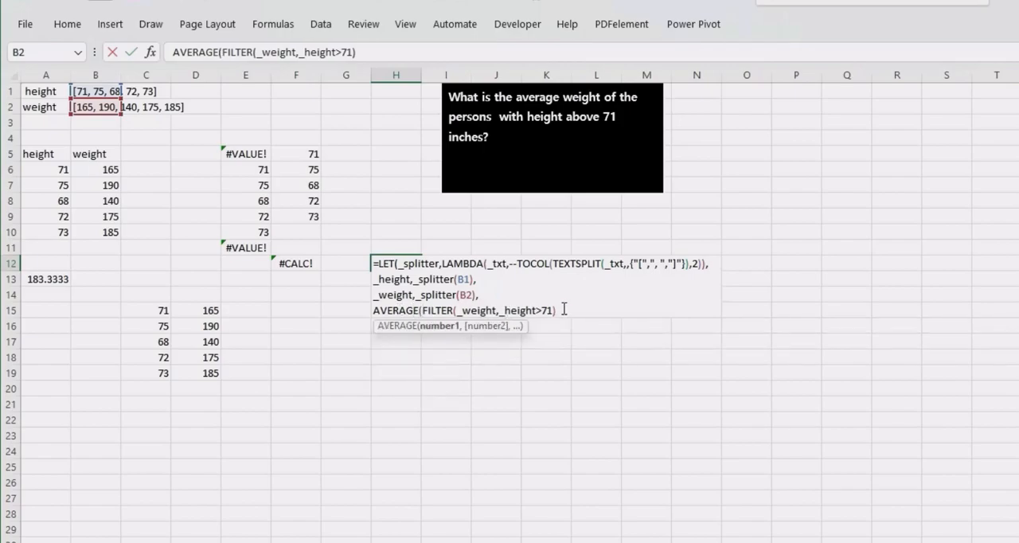
pyautogui.write('))')
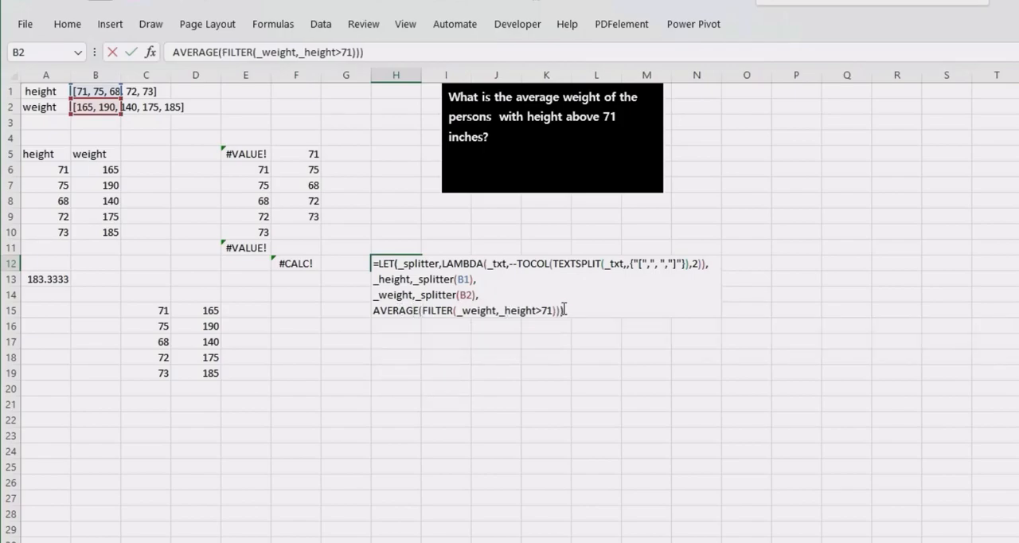
pyautogui.press('Return')
# - Reopen the H12 formula and assign the name _r to the AVERAGE calculation
pyautogui.click(402, 263)
pyautogui.doubleClick(402, 263)
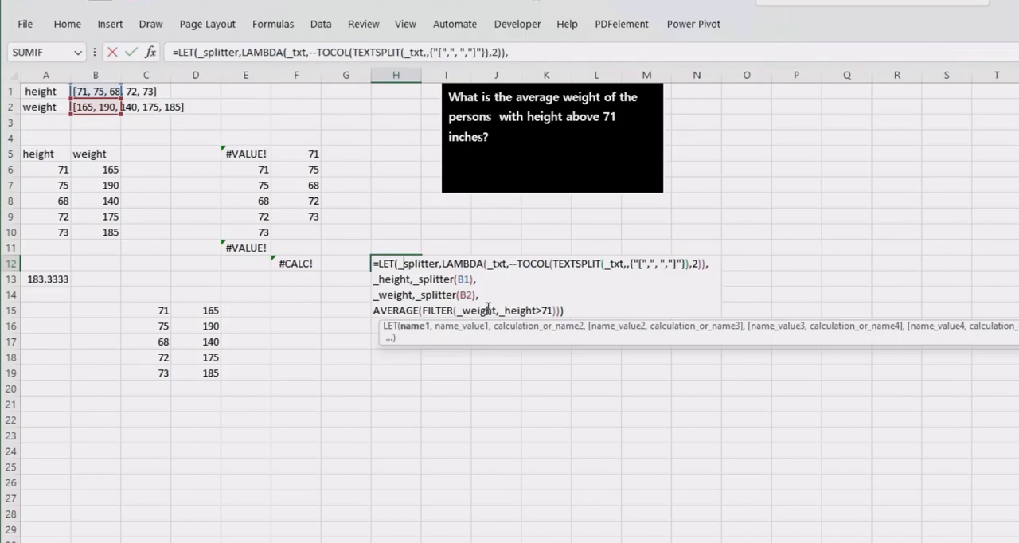
pyautogui.click(376, 310)
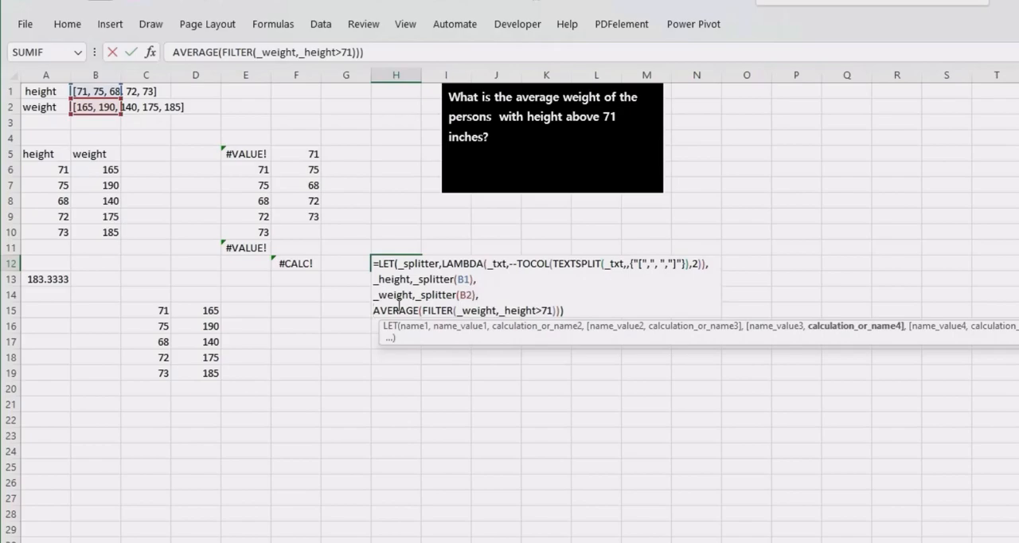
pyautogui.write('_R')
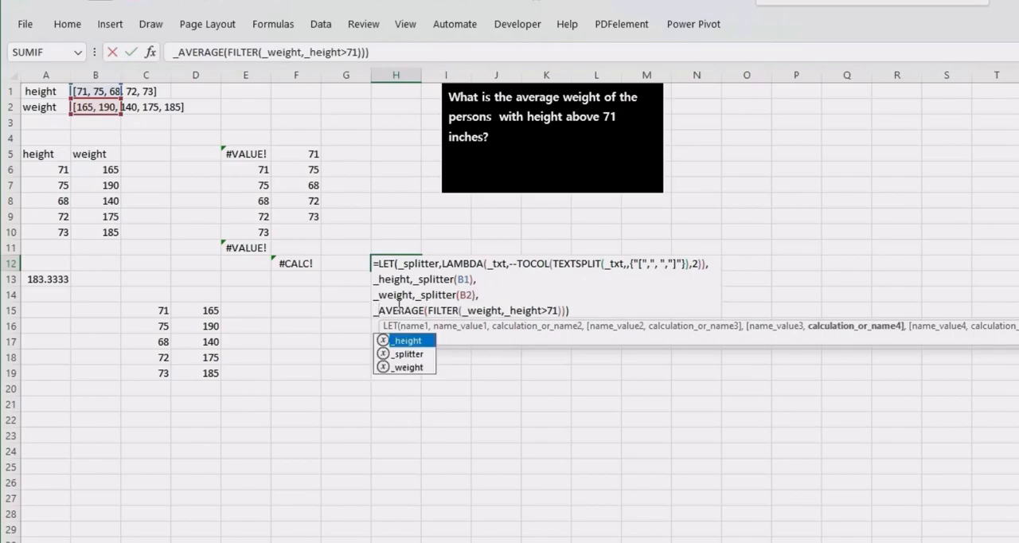
pyautogui.press('BackSpace')
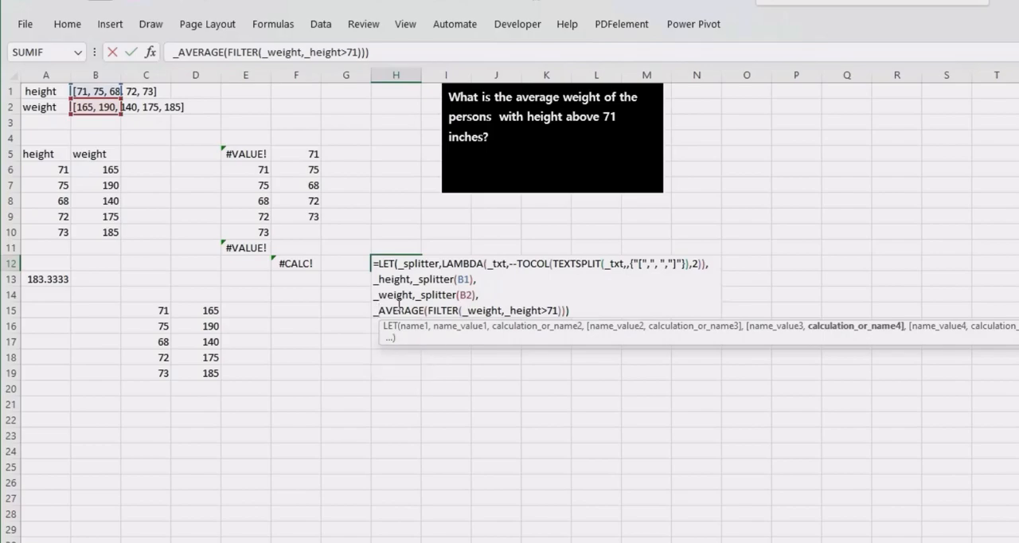
pyautogui.write('r,')
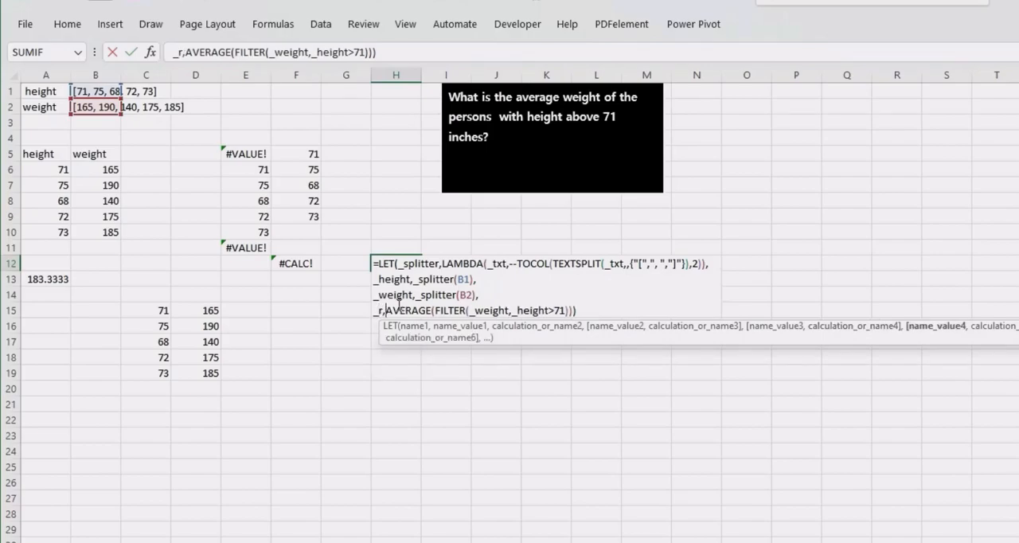
# - Add _height on a new line as the LET formula's final result in H12, close the parenthesis and enter it
pyautogui.click(590, 309)
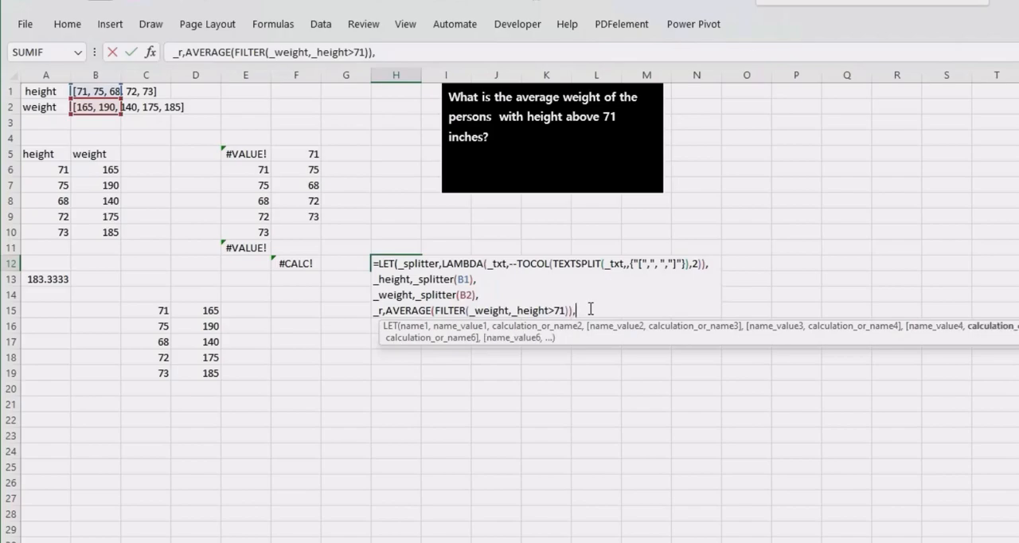
pyautogui.write(',')
pyautogui.hotkey('alt', 'Return')
pyautogui.write('_height')
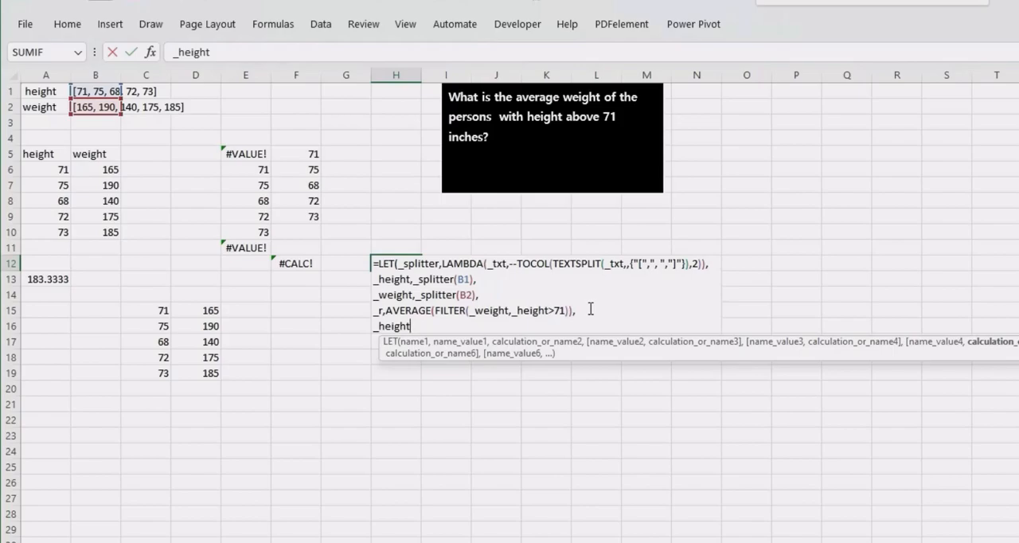
pyautogui.write(')')
pyautogui.press('Return')
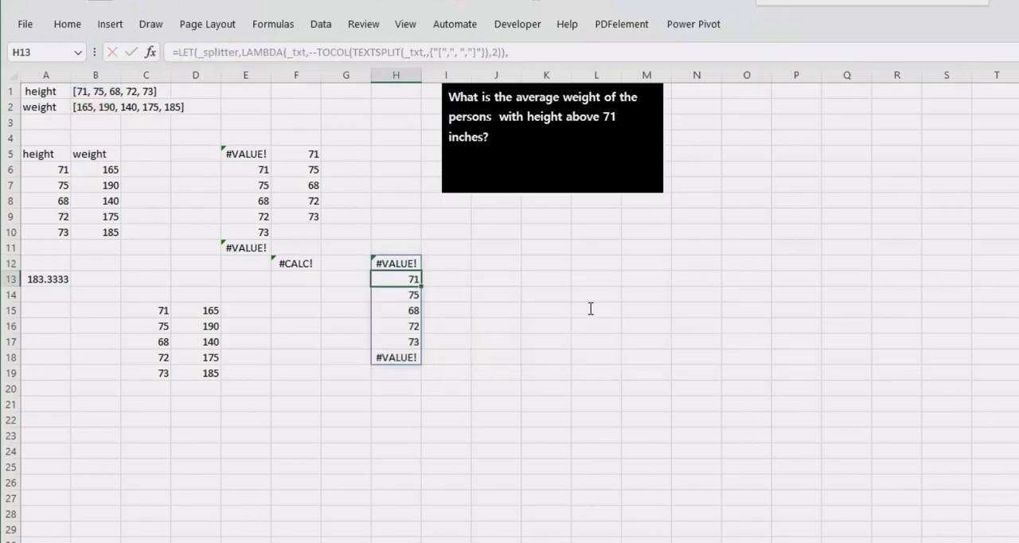
# - Reopen the H12 formula, check TOCOL's array and ignore arguments, and remove the double minus before TOCOL in the _splitter LAMBDA
pyautogui.doubleClick(394, 260)
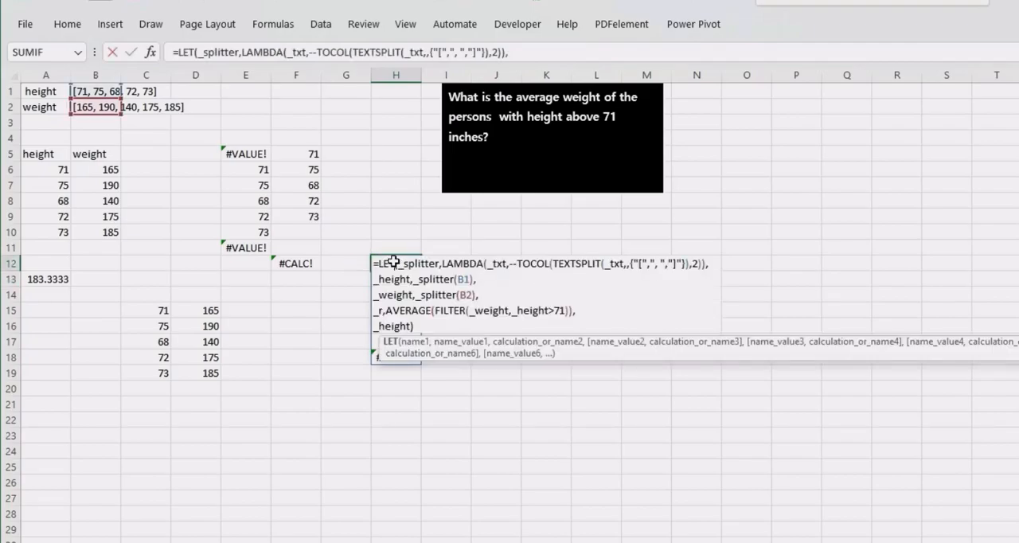
pyautogui.click(517, 263)
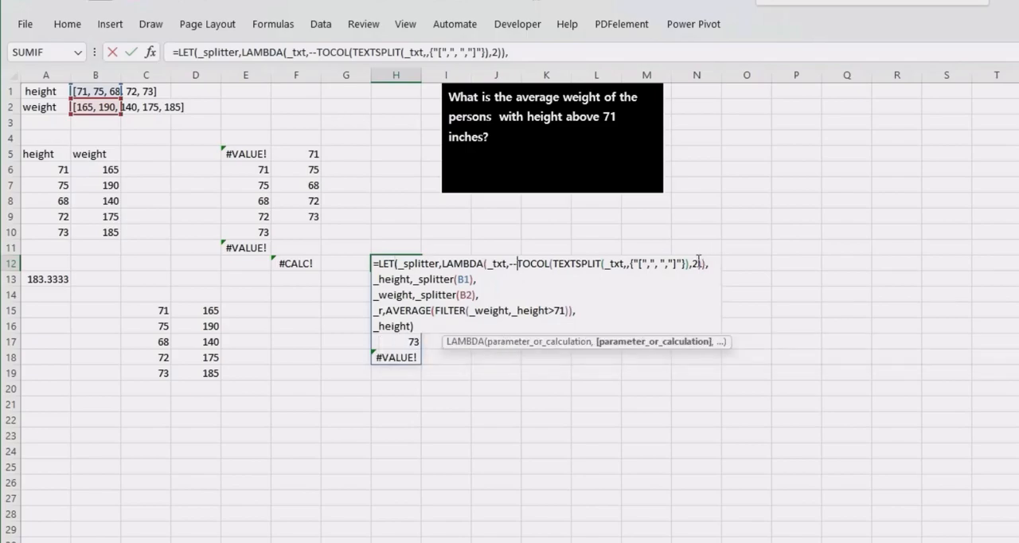
pyautogui.click(572, 263)
pyautogui.click(565, 342)
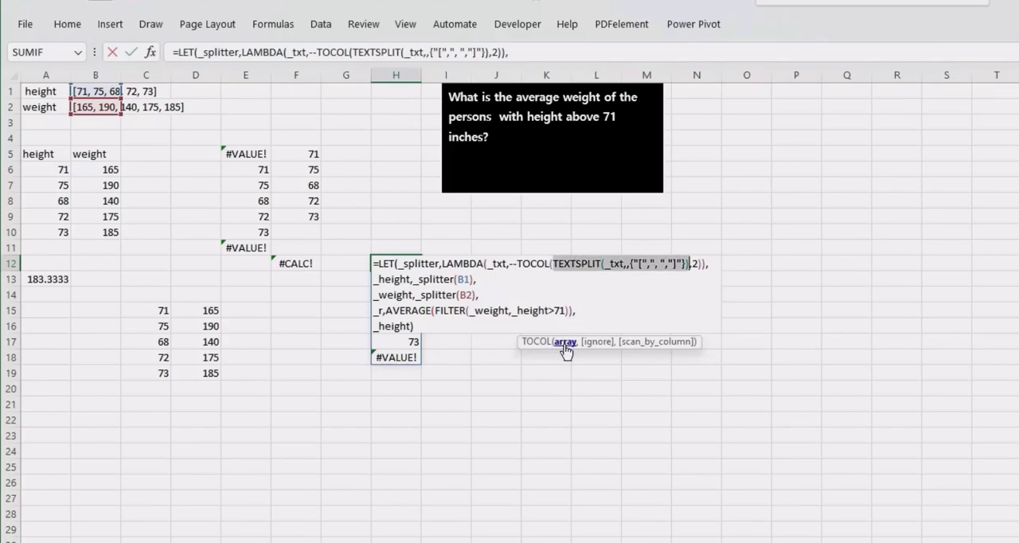
pyautogui.click(595, 342)
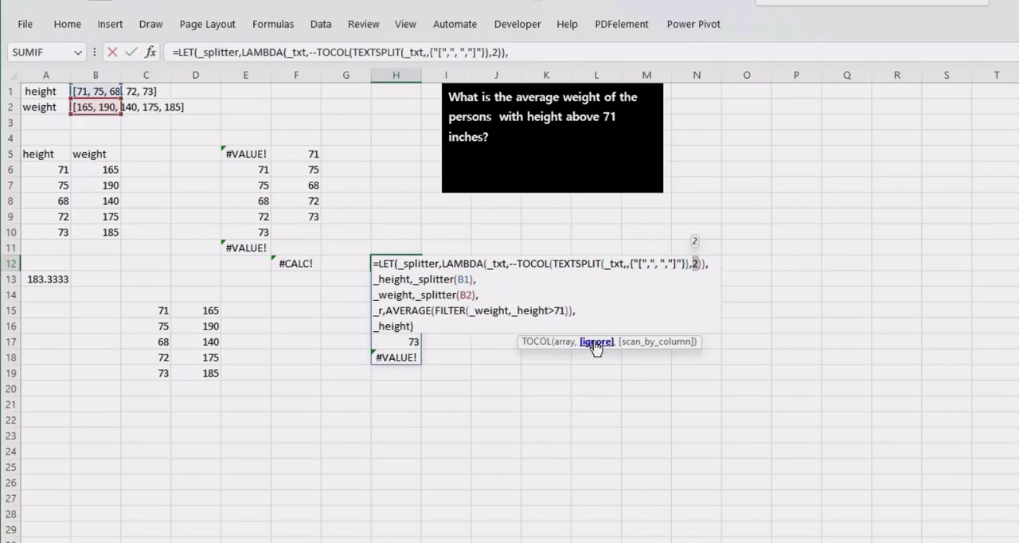
pyautogui.click(519, 265)
pyautogui.press('BackSpace')
pyautogui.press('BackSpace')
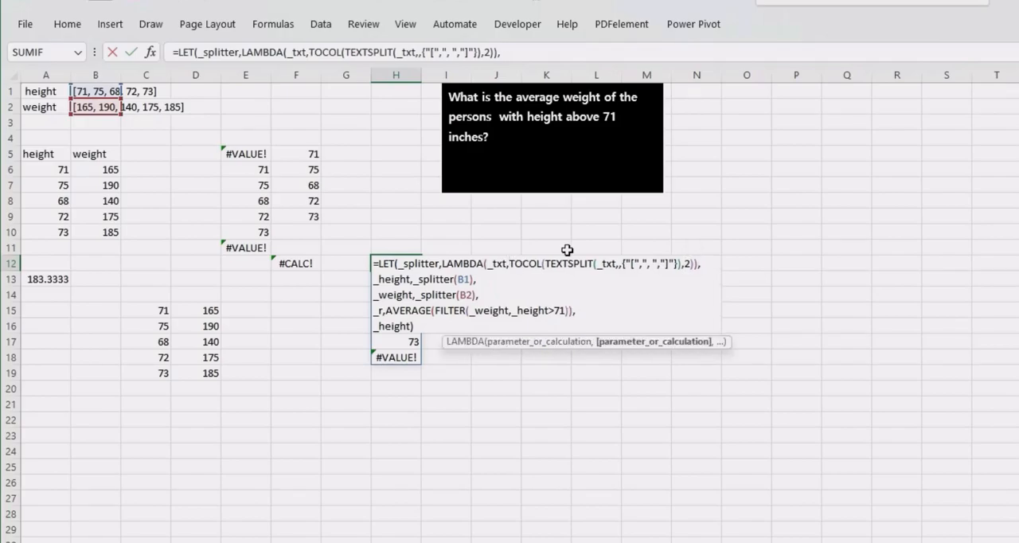
# - Insert a double minus directly before TEXTSPLIT inside TOCOL, check the array and ignore arguments, and enter the H12 formula
pyautogui.click(547, 263)
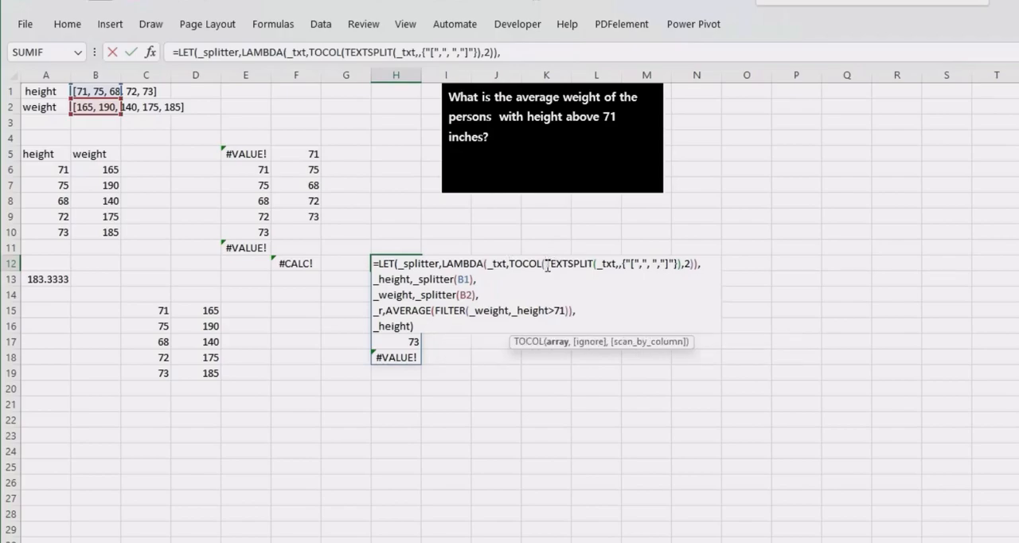
pyautogui.write('--')
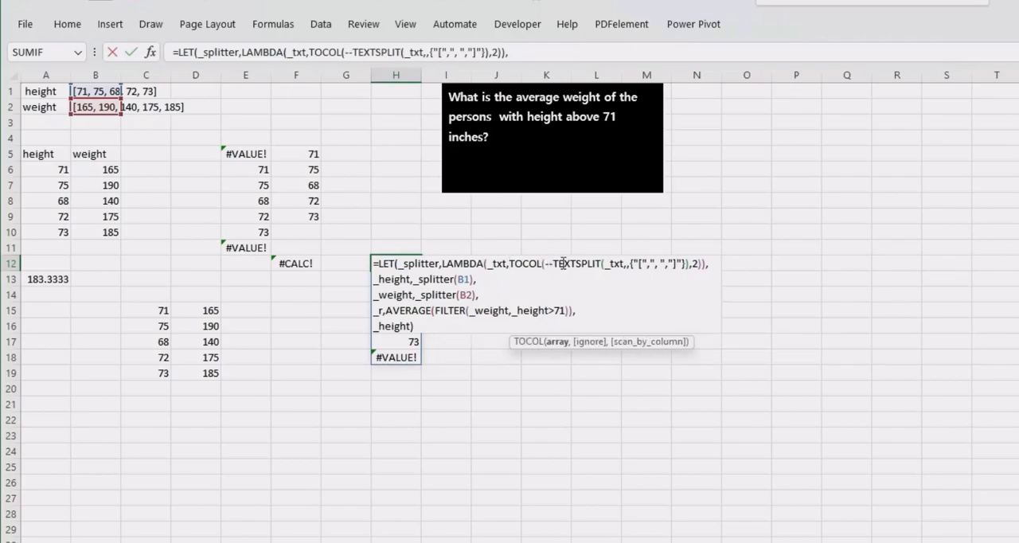
pyautogui.click(556, 344)
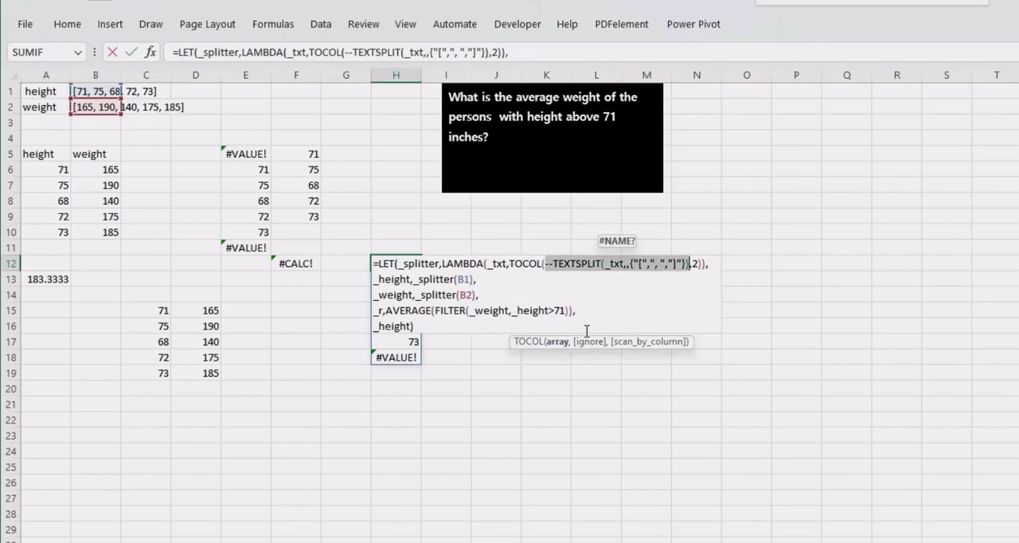
pyautogui.click(589, 341)
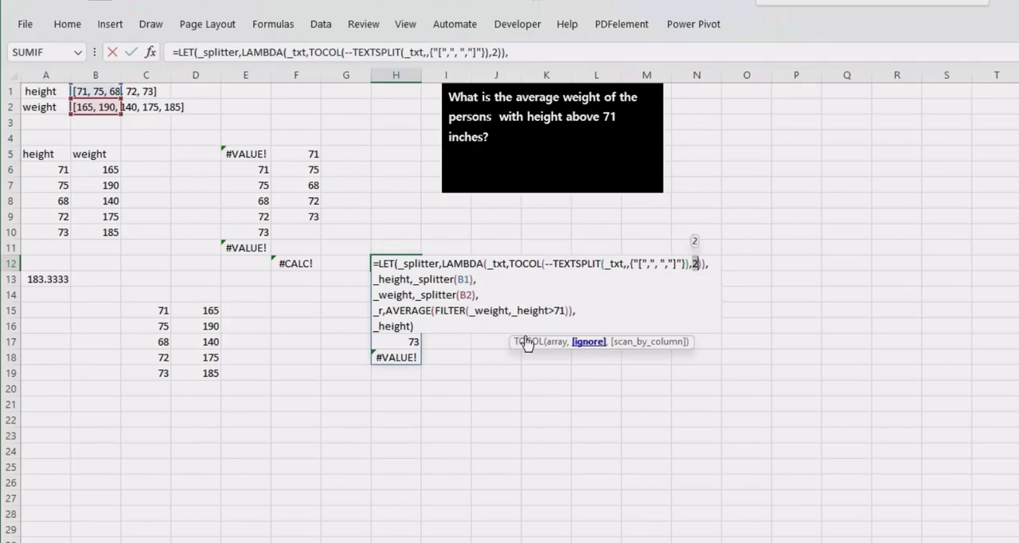
pyautogui.press('Return')
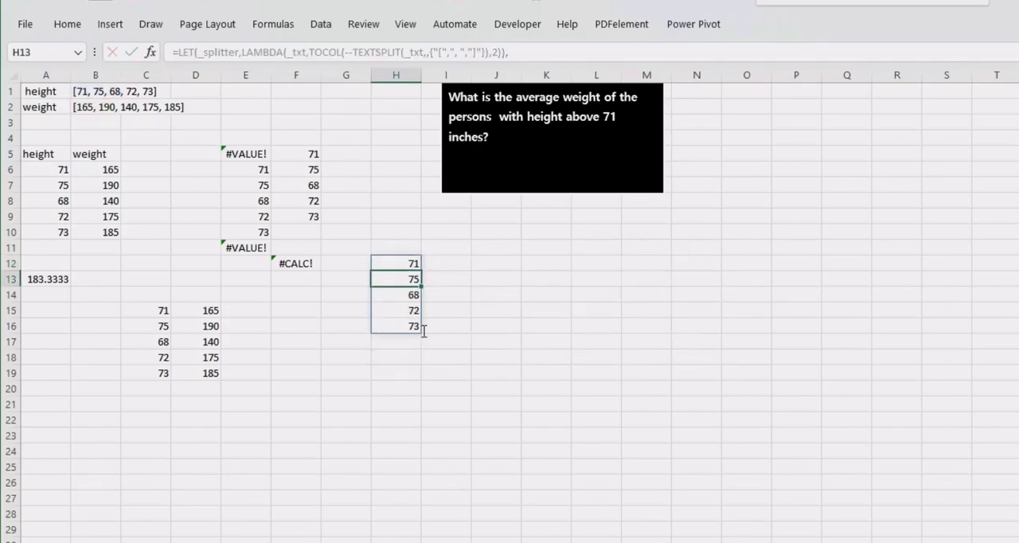
# - Change the final result of the LET formula in H12 to _weight and enter it to check the split weights
pyautogui.doubleClick(394, 262)
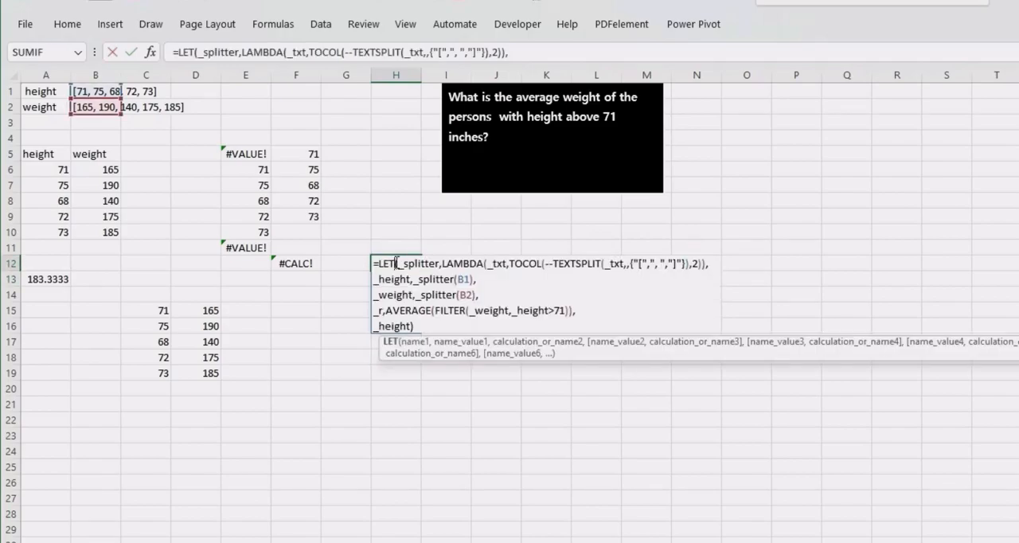
pyautogui.click(411, 325)
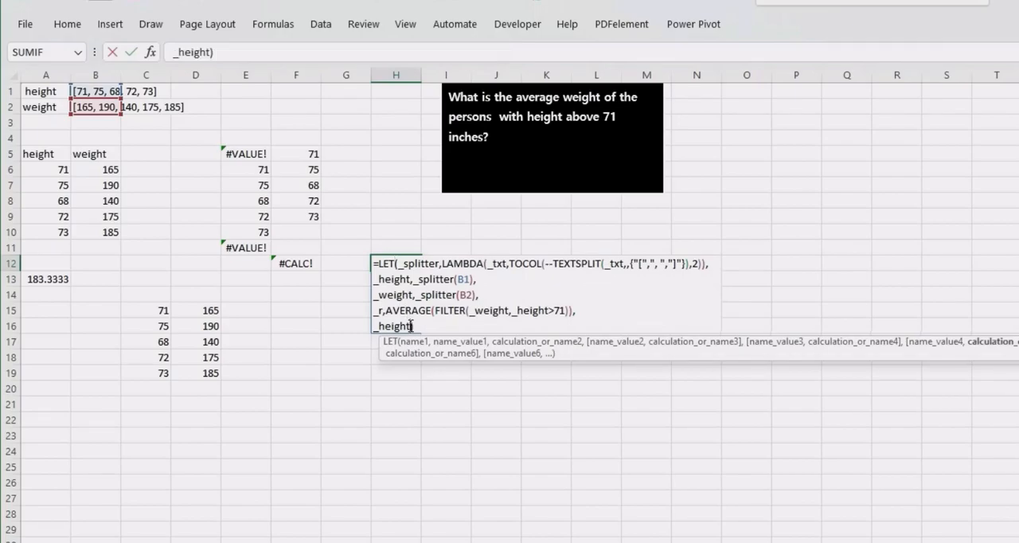
pyautogui.press('BackSpace')
pyautogui.press('BackSpace')
pyautogui.press('BackSpace')
pyautogui.press('BackSpace')
pyautogui.press('BackSpace')
pyautogui.press('BackSpace')
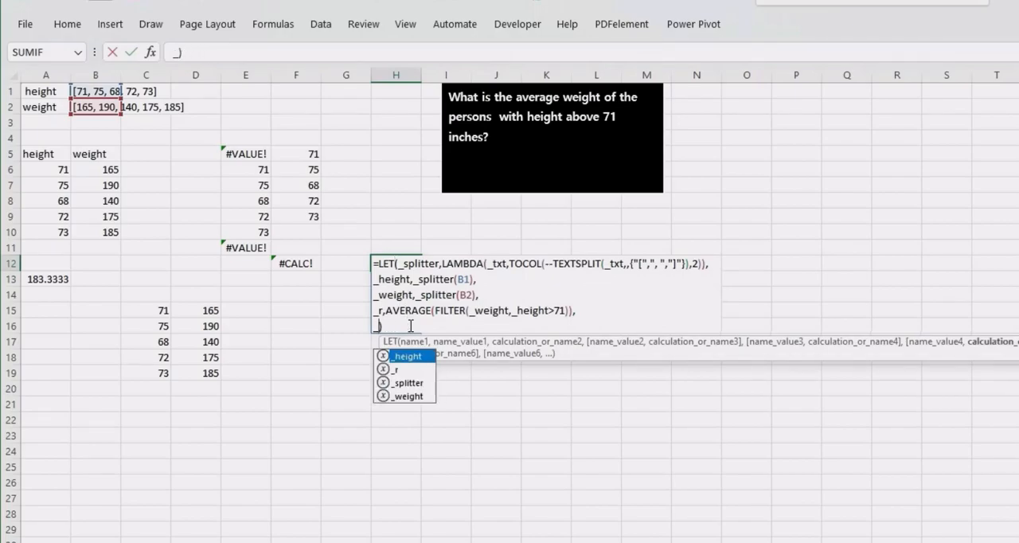
pyautogui.write('weight')
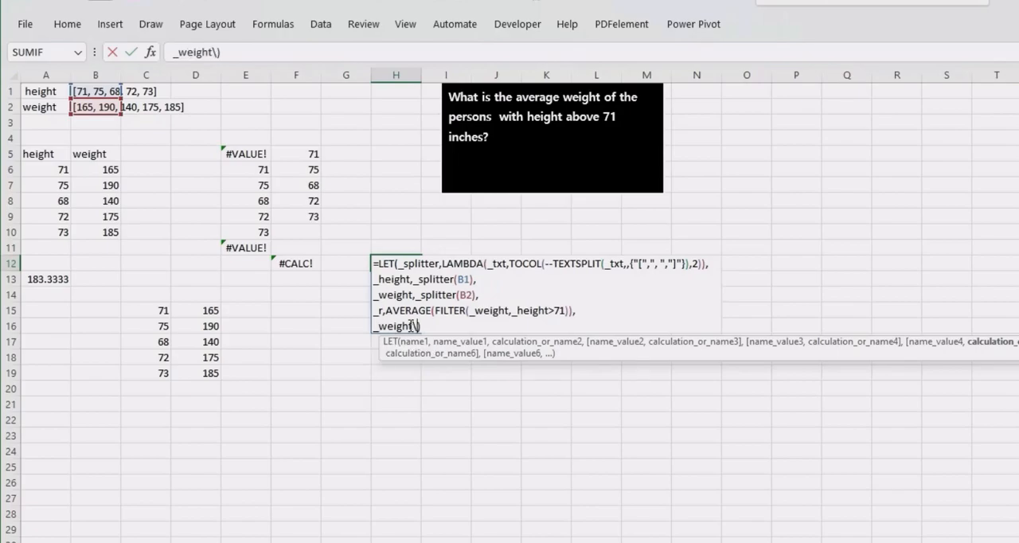
pyautogui.press('Return')
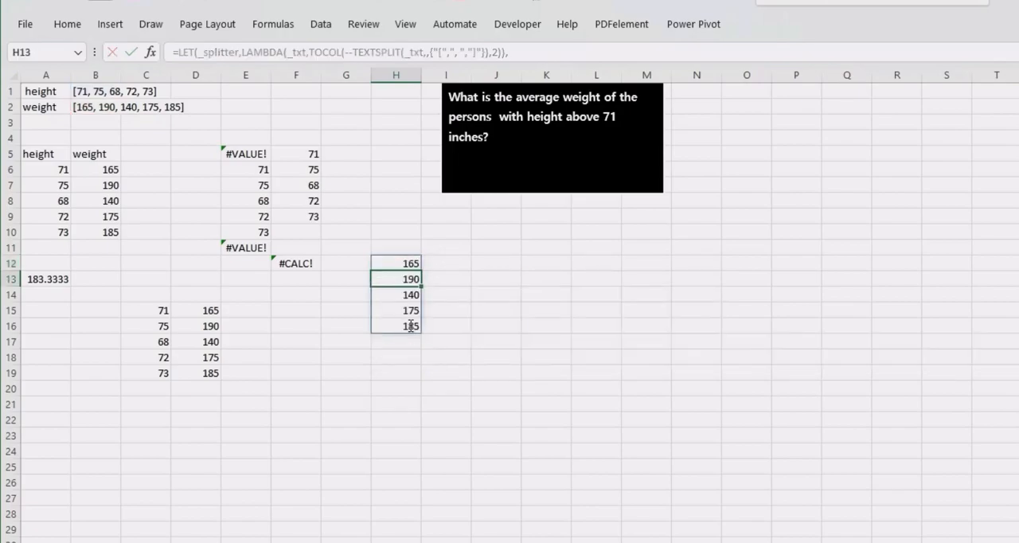
# - Change the final result of the LET formula in H12 to _r, enter it and reselect H12
pyautogui.click(400, 260)
pyautogui.doubleClick(400, 261)
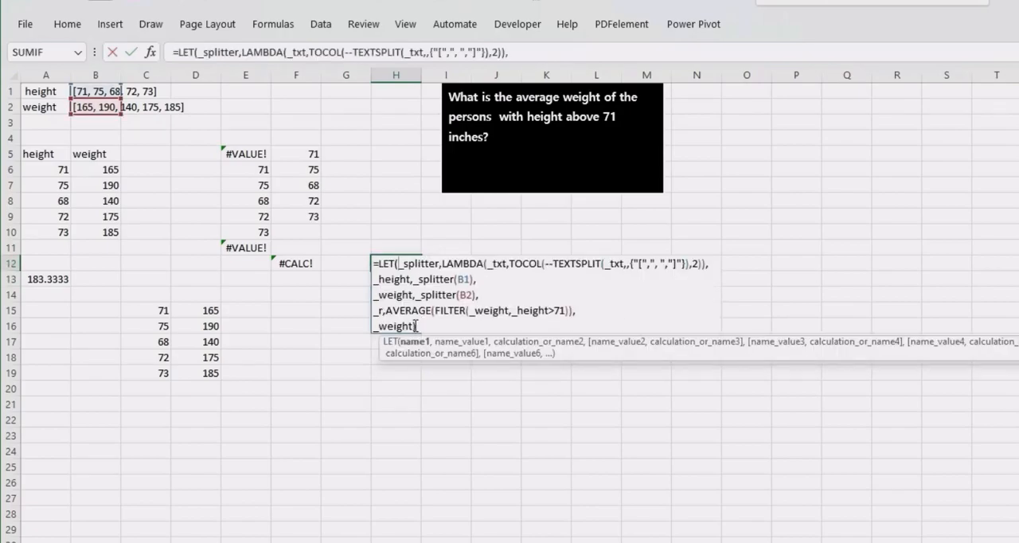
pyautogui.click(412, 326)
pyautogui.press('BackSpace')
pyautogui.press('BackSpace')
pyautogui.press('BackSpace')
pyautogui.press('BackSpace')
pyautogui.press('BackSpace')
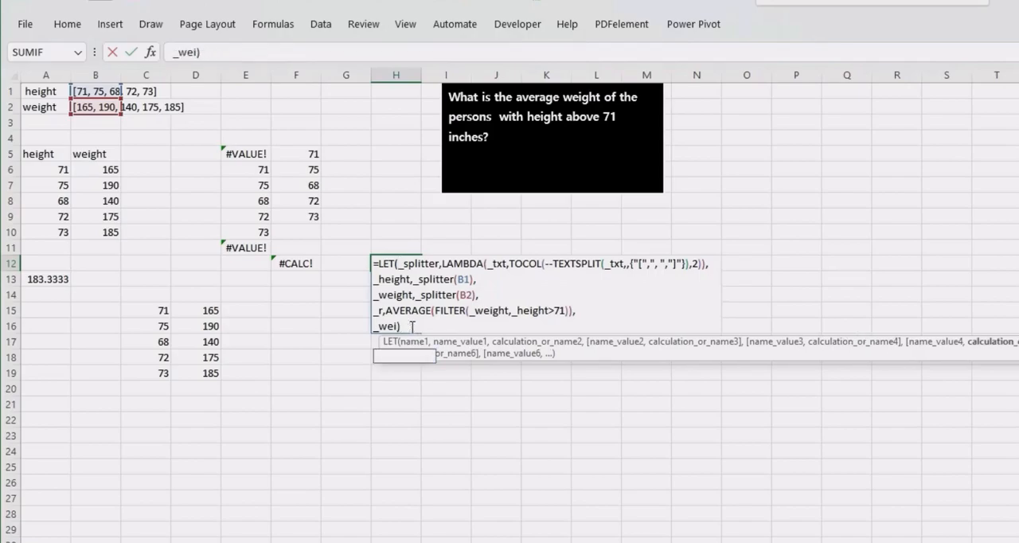
pyautogui.press('BackSpace')
pyautogui.write('r')
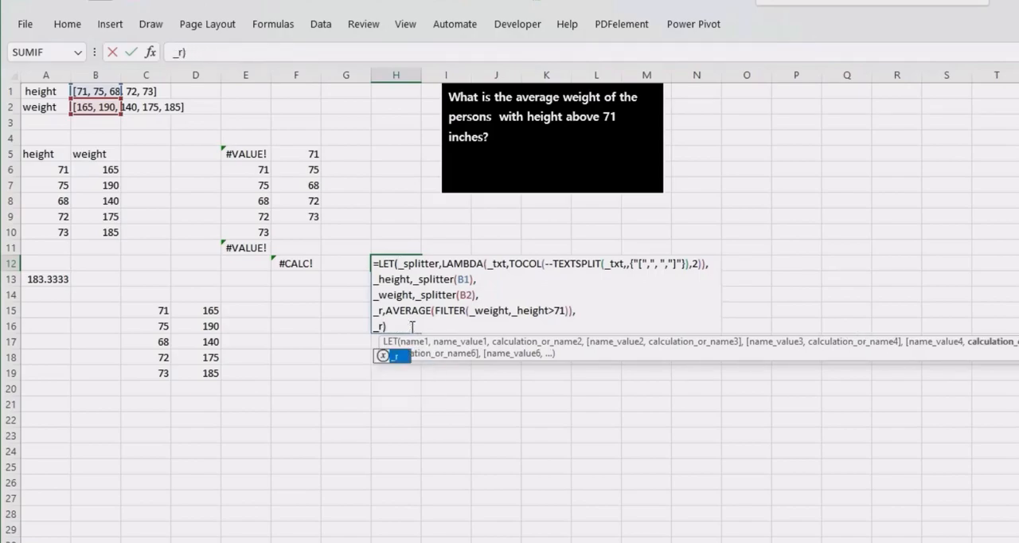
pyautogui.press('Return')
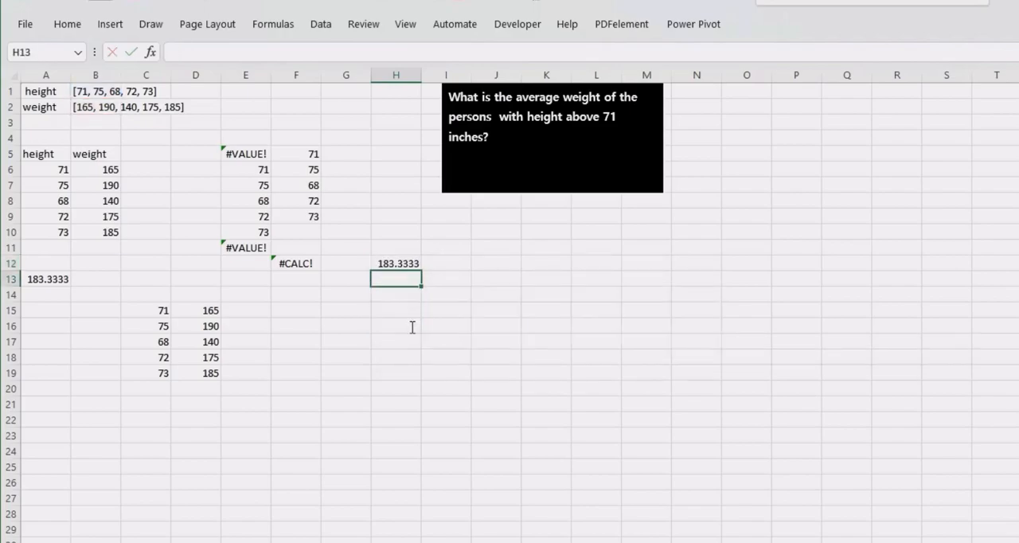
pyautogui.click(385, 263)
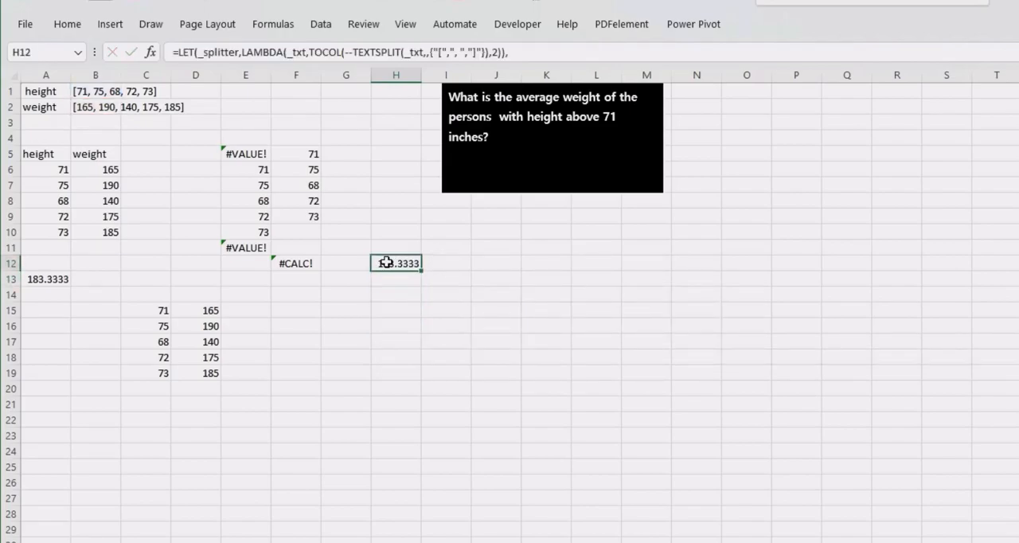